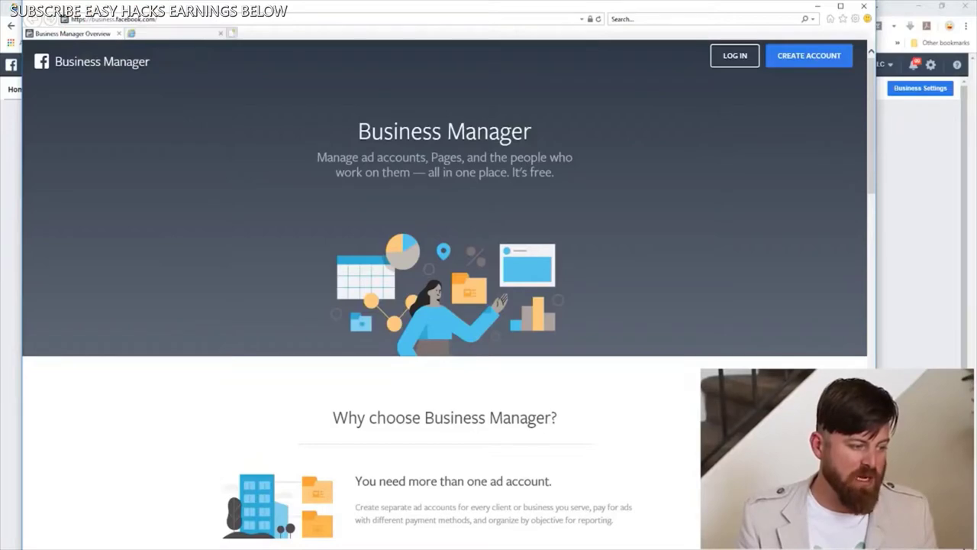
Open google.com and search for "facebook ads"
text(google.com)
key(Return)
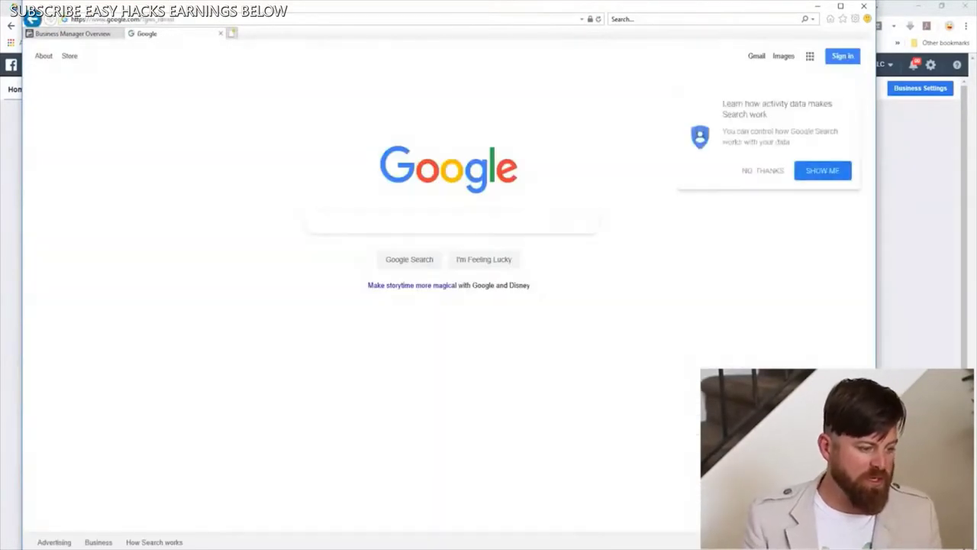
text(facebook ads)
key(Return)
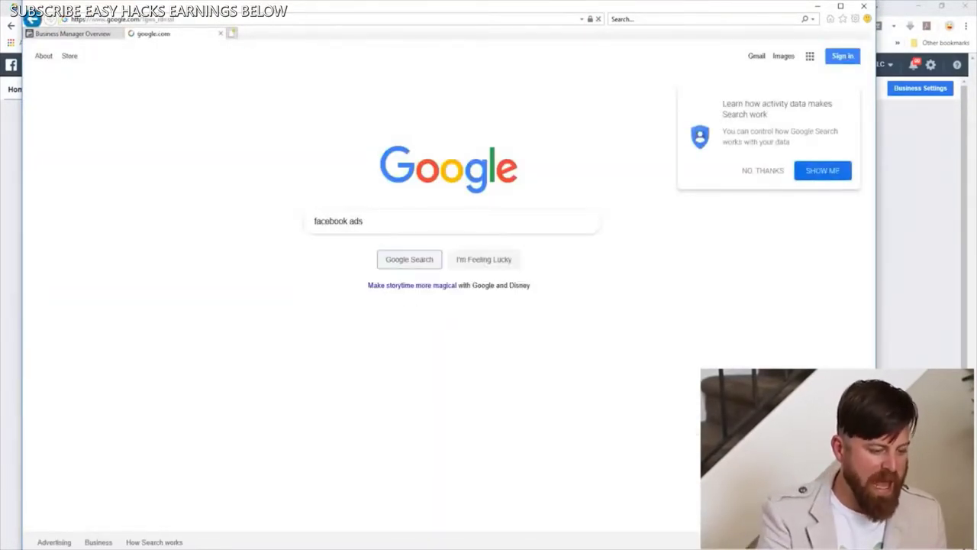
scroll(252, 244, down, 1)
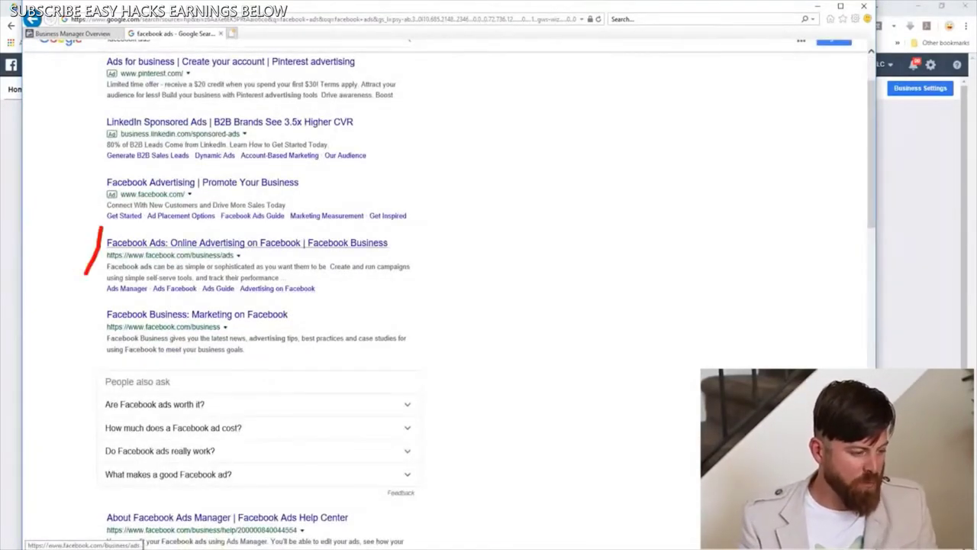
Circle the Facebook Ads business result and draw an arrow to it, clear the markings and close the search tab
mouse_move(143, 303)
mouse_down()
mouse_move(419, 307)
mouse_move(430, 234)
mouse_move(86, 222)
mouse_up()
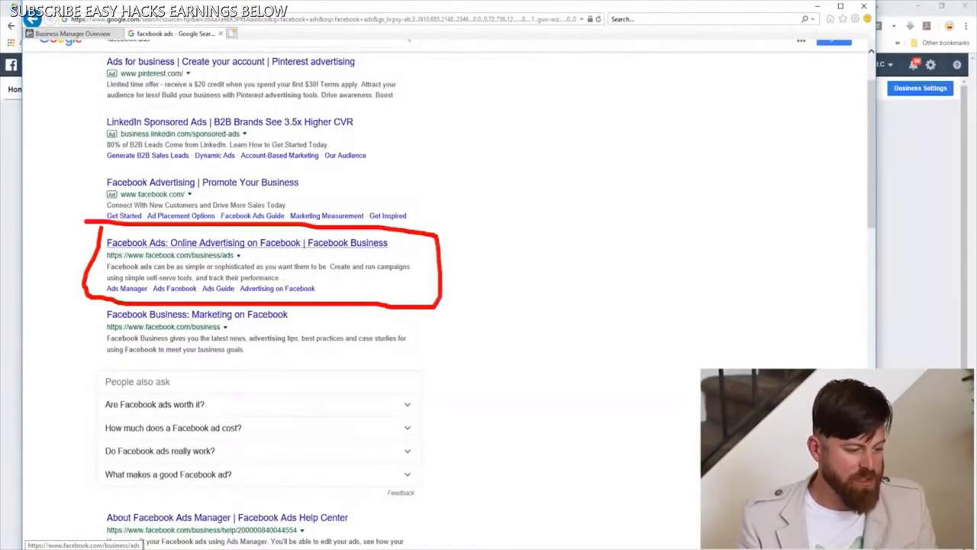
mouse_move(506, 157)
mouse_down()
mouse_move(469, 292)
mouse_move(485, 328)
mouse_move(480, 254)
mouse_up()
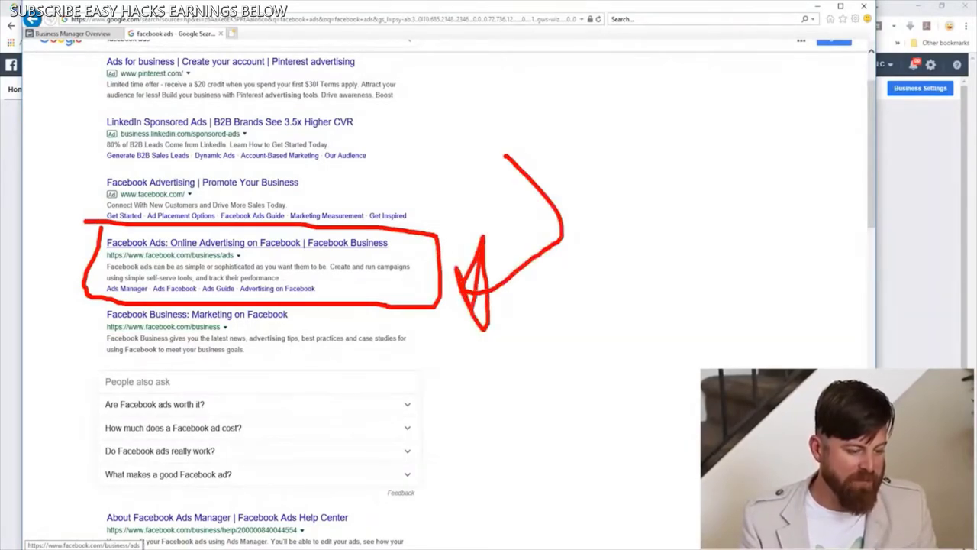
key(Escape)
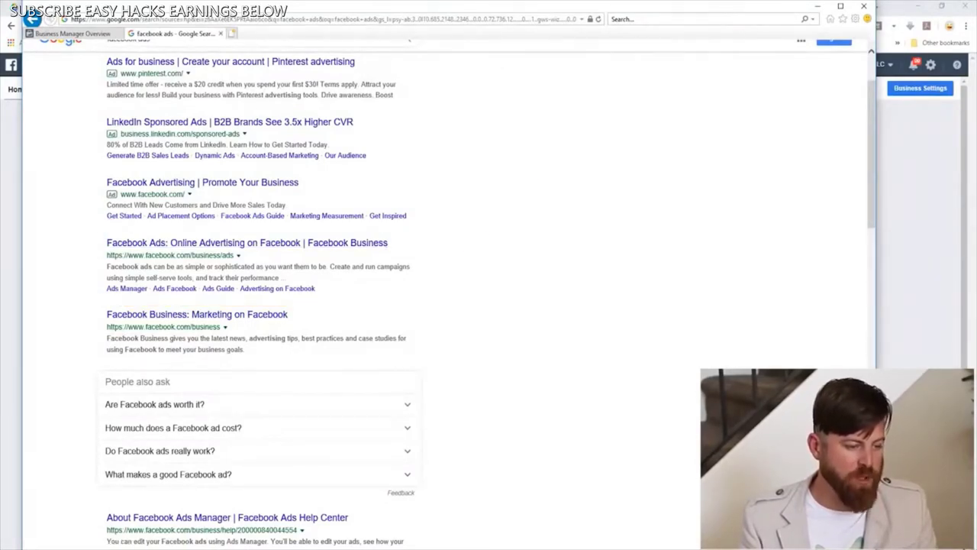
key(ctrl+w)
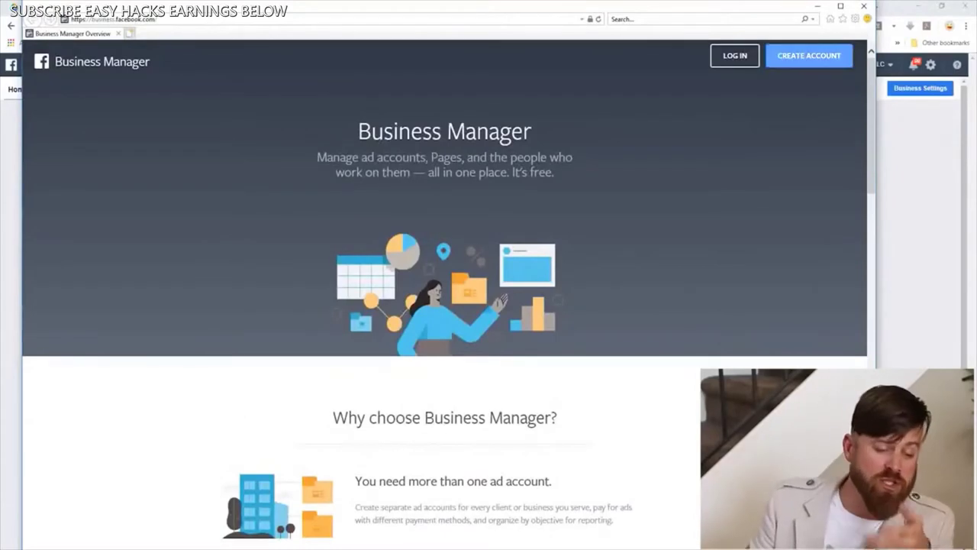
Mark the Log In and Create Account options on the Business Manager page, clear the marks and close that browser window
mouse_move(767, 49)
mouse_down()
mouse_move(707, 23)
mouse_move(716, 30)
mouse_up()
mouse_move(751, 67)
mouse_down()
mouse_move(863, 81)
mouse_move(786, 23)
mouse_move(859, 87)
mouse_up()
drag(830, 44, 747, 77)
key(Escape)
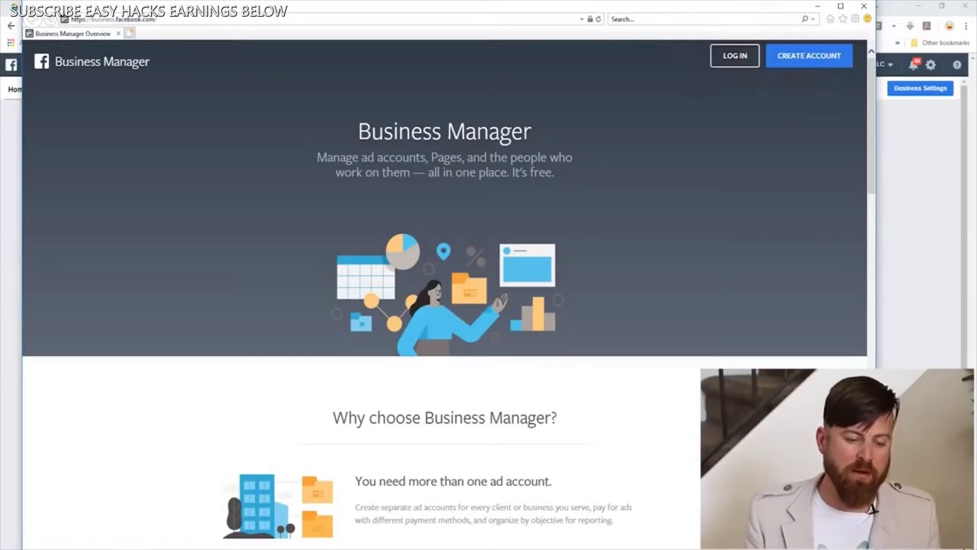
click(863, 7)
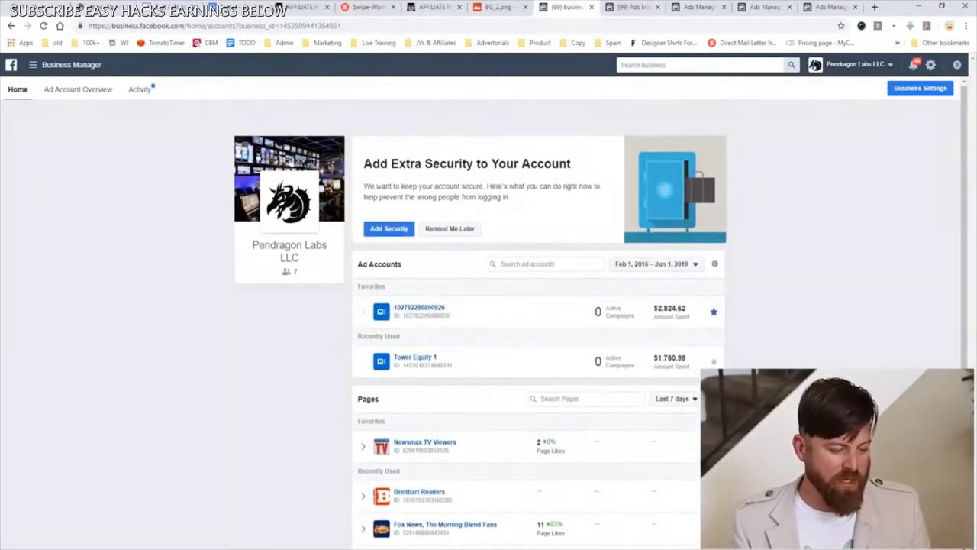
Circle the Ad Accounts section on the business home page, draw an arrow to it, and clear the markings
mouse_move(346, 250)
mouse_down()
mouse_move(360, 341)
mouse_move(592, 362)
mouse_move(731, 271)
mouse_move(547, 257)
mouse_move(366, 263)
mouse_up()
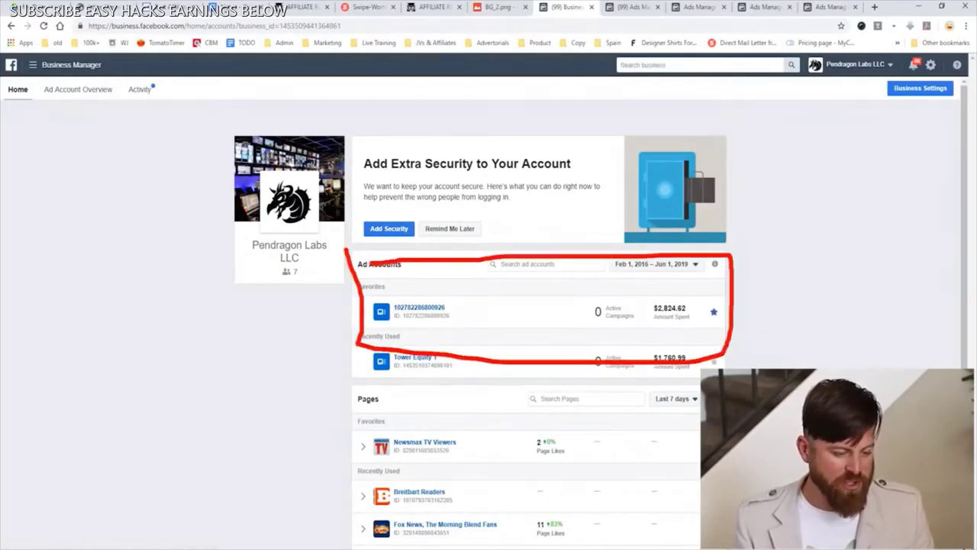
mouse_move(752, 162)
mouse_down()
mouse_move(763, 298)
mouse_move(779, 330)
mouse_up()
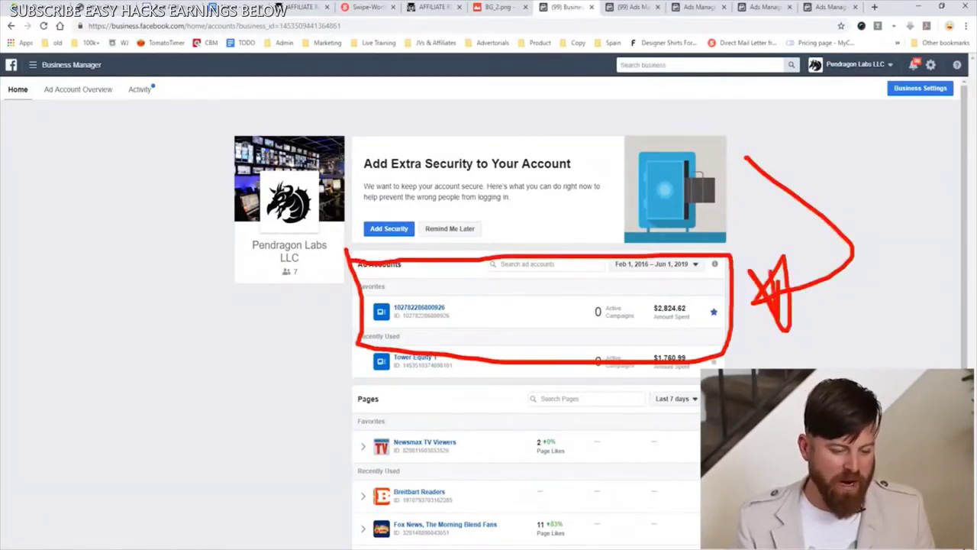
key(Escape)
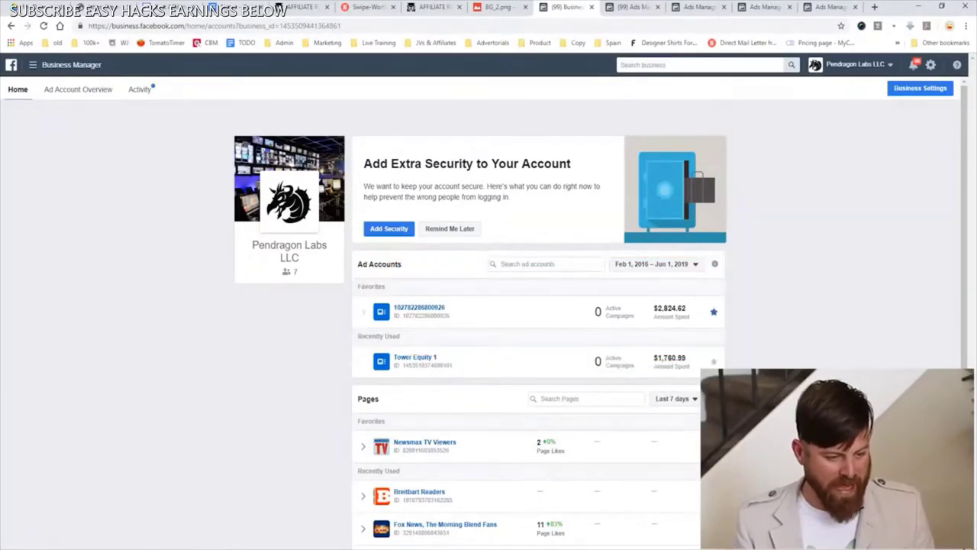
Start a new campaign in Ads Manager with the Traffic objective and open its campaign name for editing
key(ctrl+Tab)
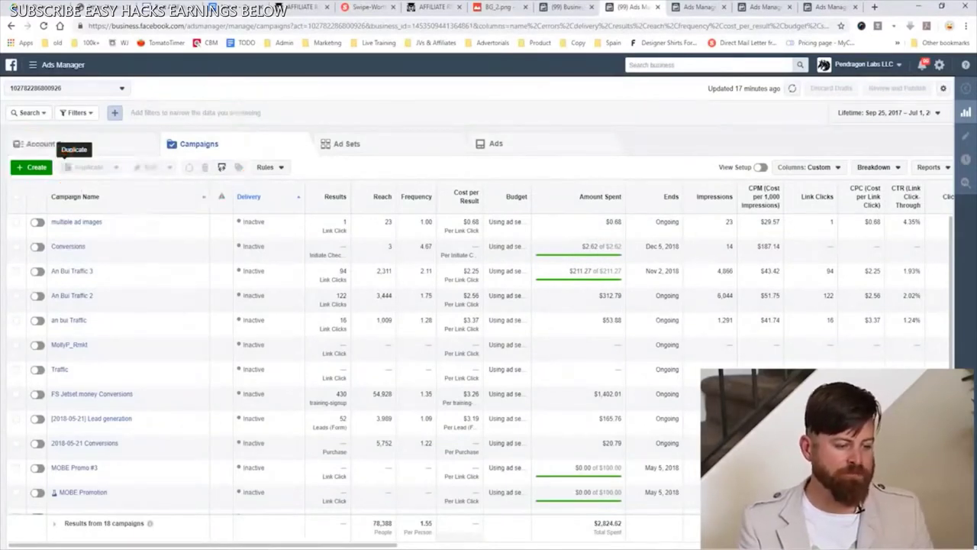
click(32, 167)
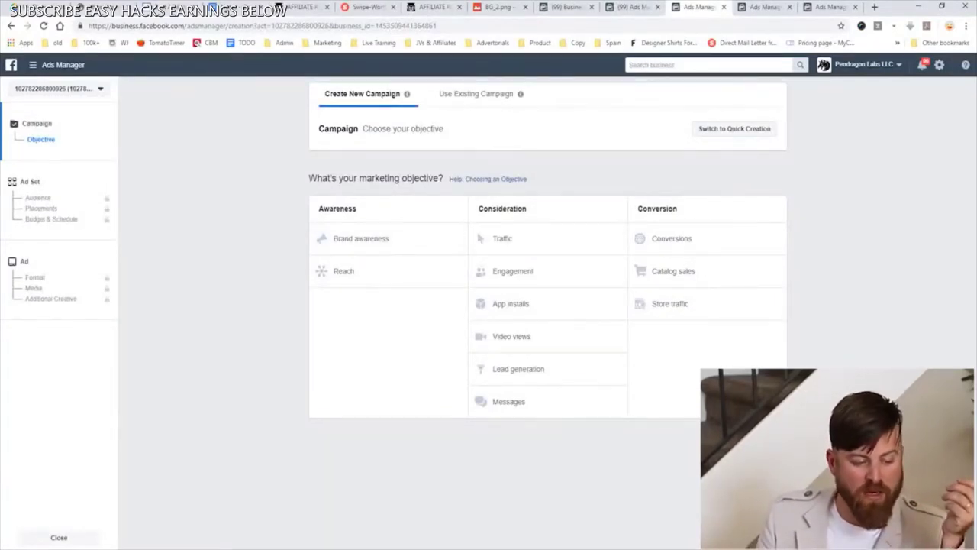
drag(308, 177, 443, 178)
click(443, 178)
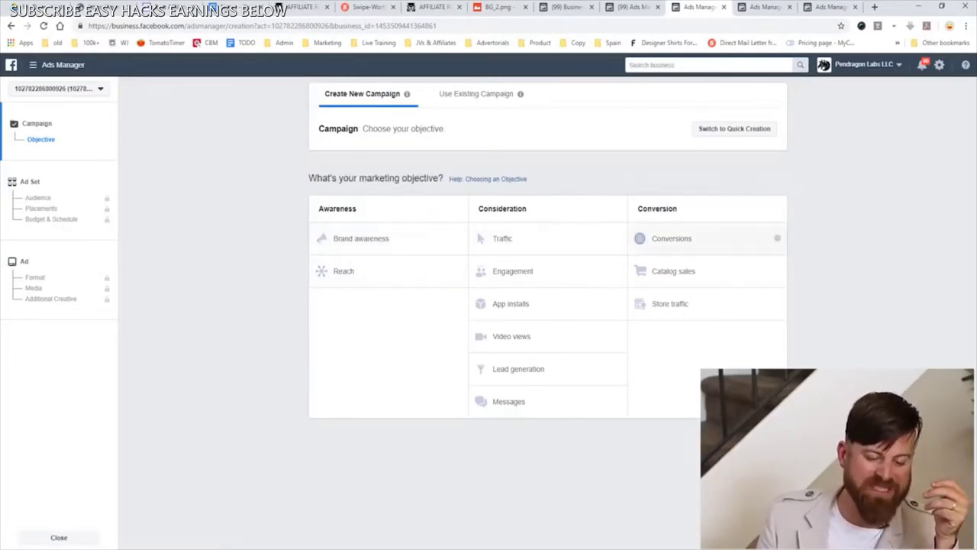
drag(401, 178, 440, 178)
click(440, 178)
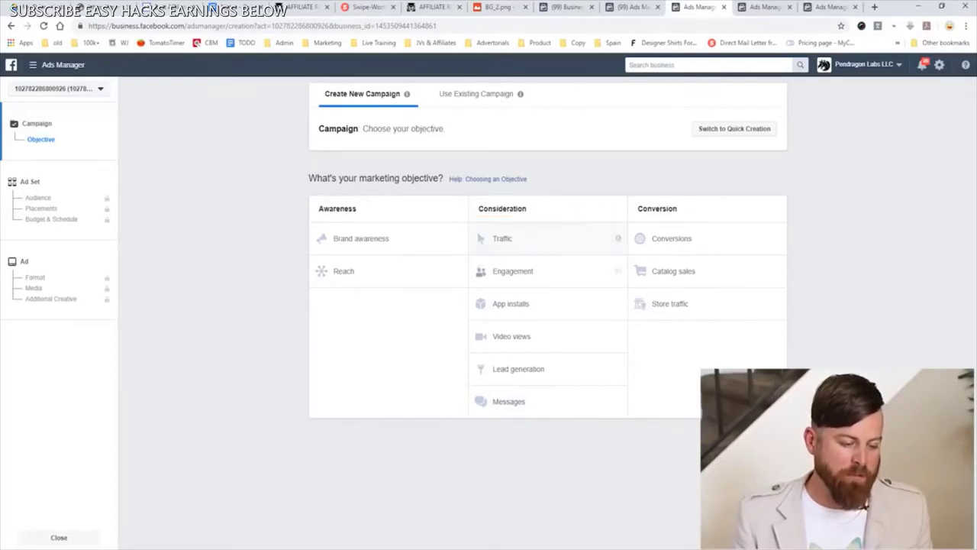
click(547, 238)
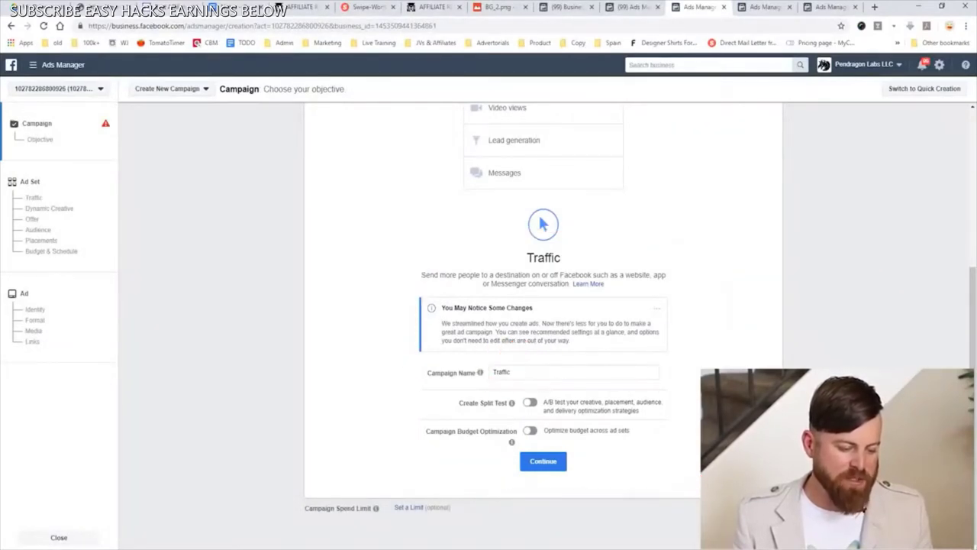
click(511, 372)
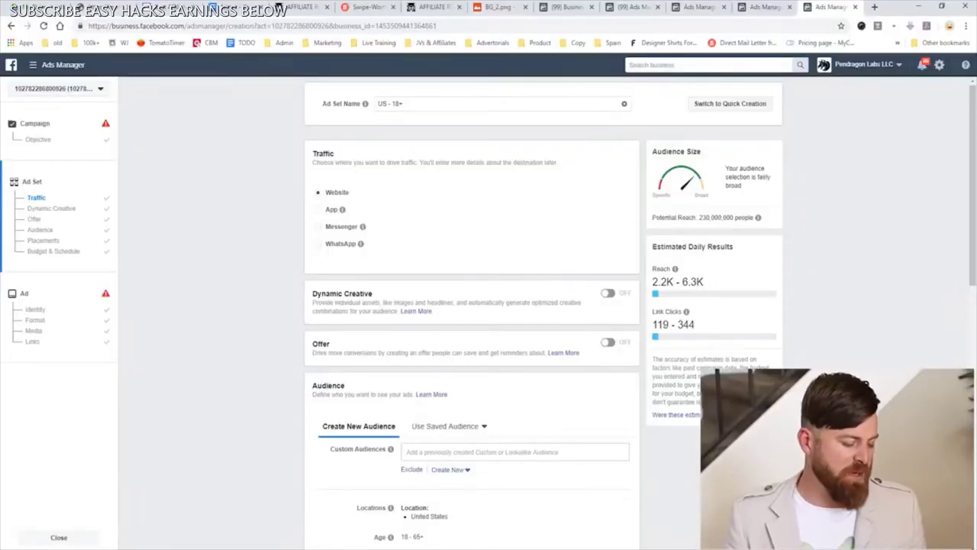
Enlarge the ad set page to examine the Traffic destination, Dynamic Creative and Offer settings
key(ctrl+plus)
key(ctrl+plus)
key(ctrl+plus)
key(ctrl+plus)
key(ctrl+plus)
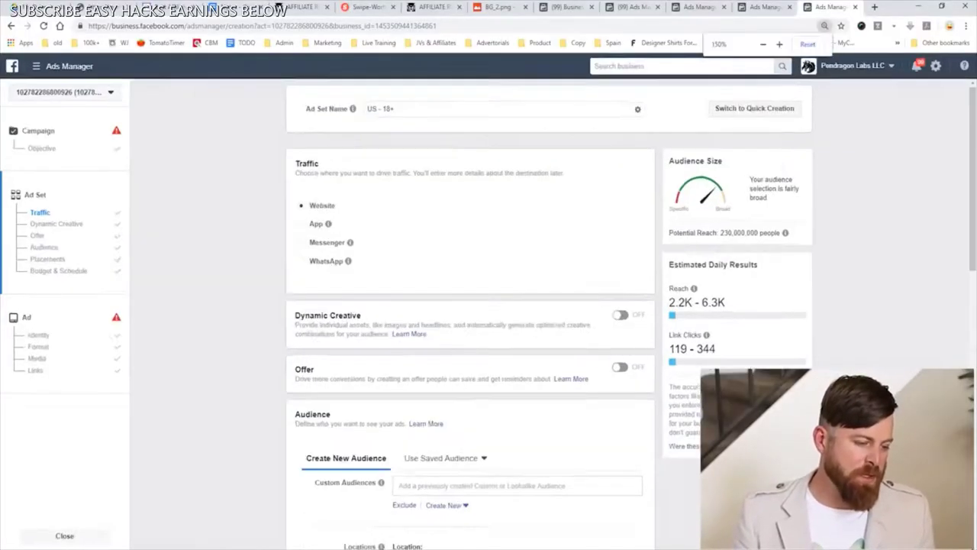
scroll(607, 327, down, 2)
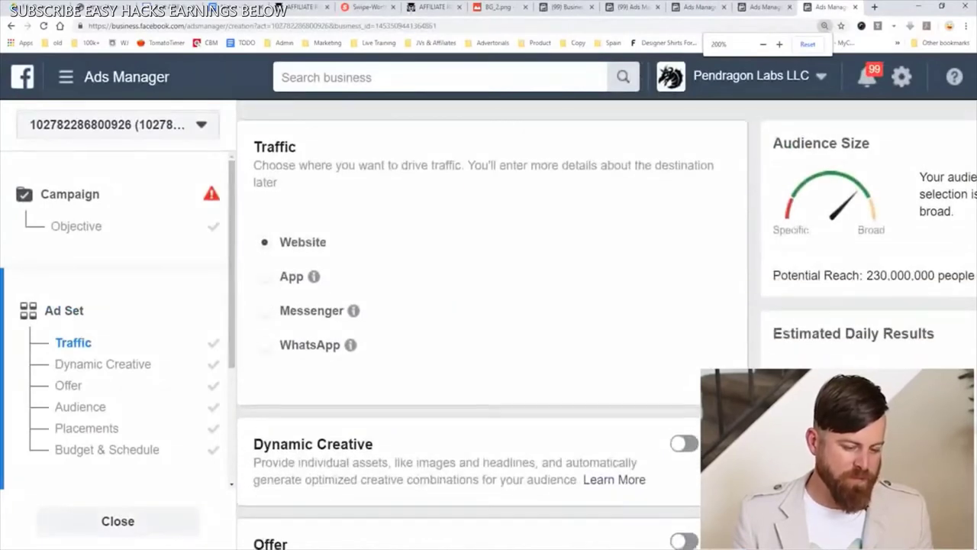
key(ctrl+minus)
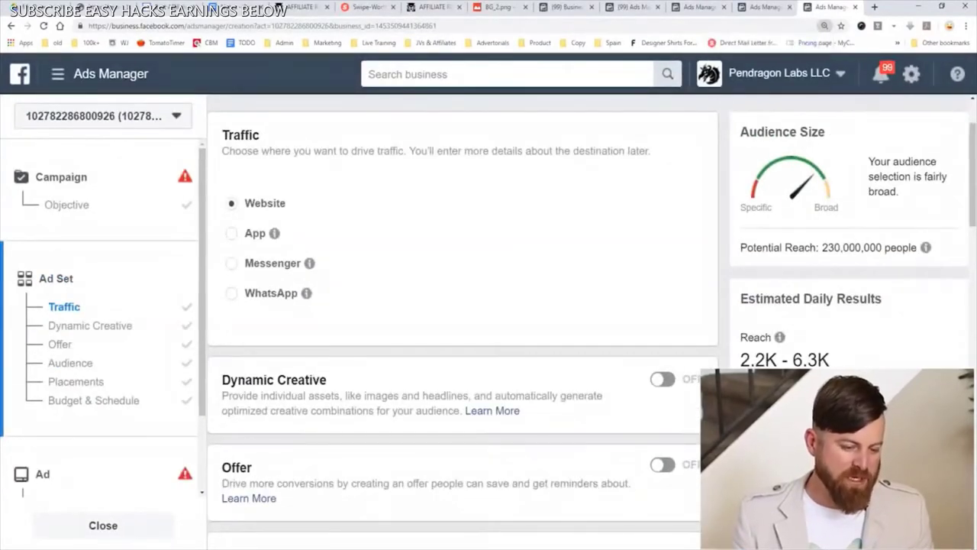
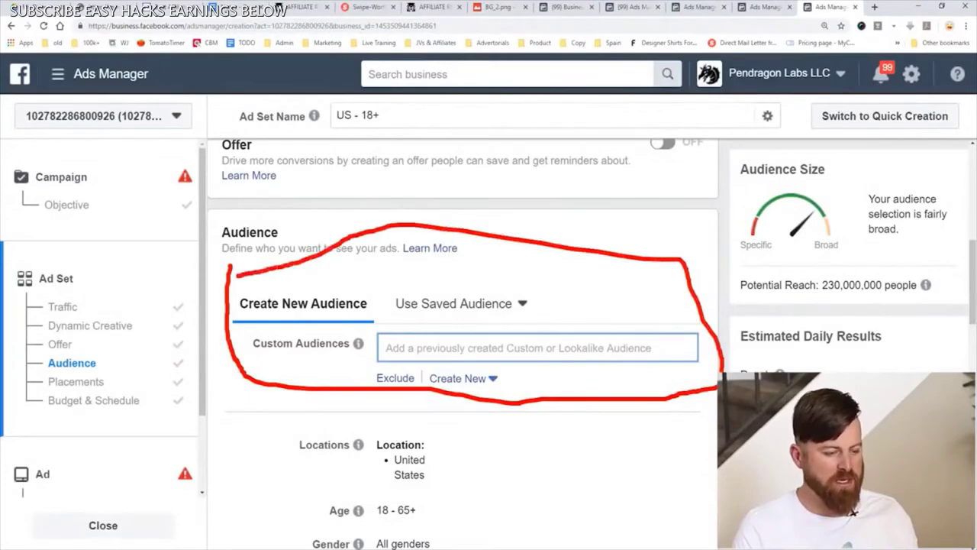
Review the options for creating a new custom or lookalike audience and the list of saved audiences
click(458, 378)
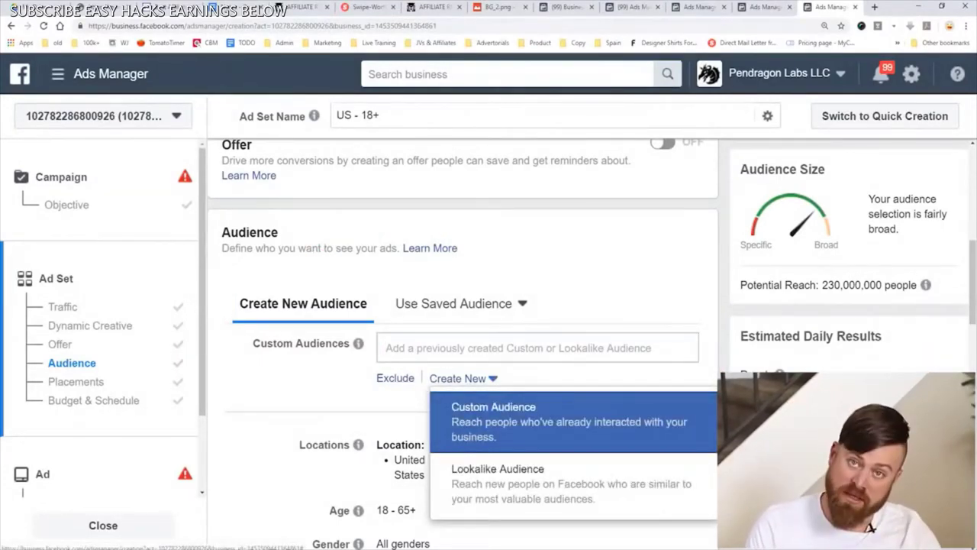
click(458, 303)
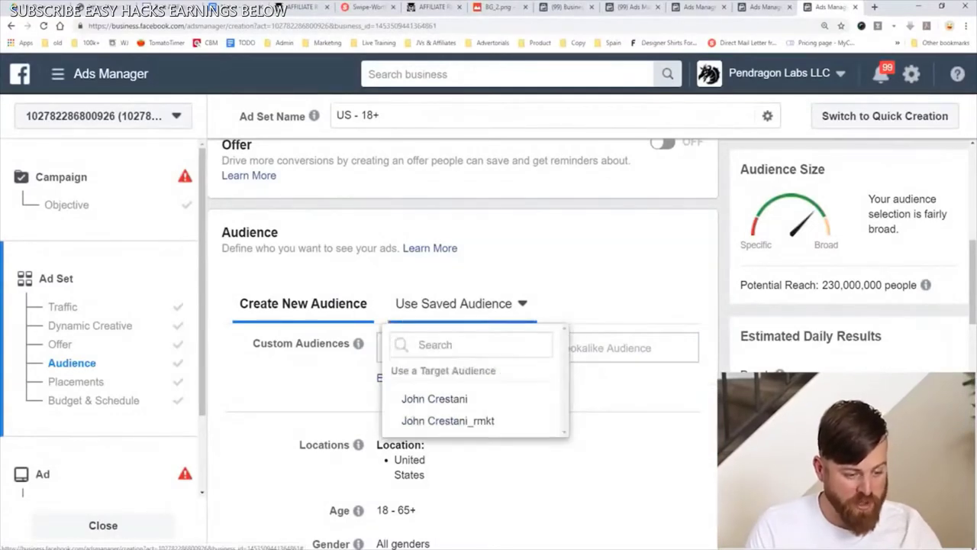
mouse_move(458, 399)
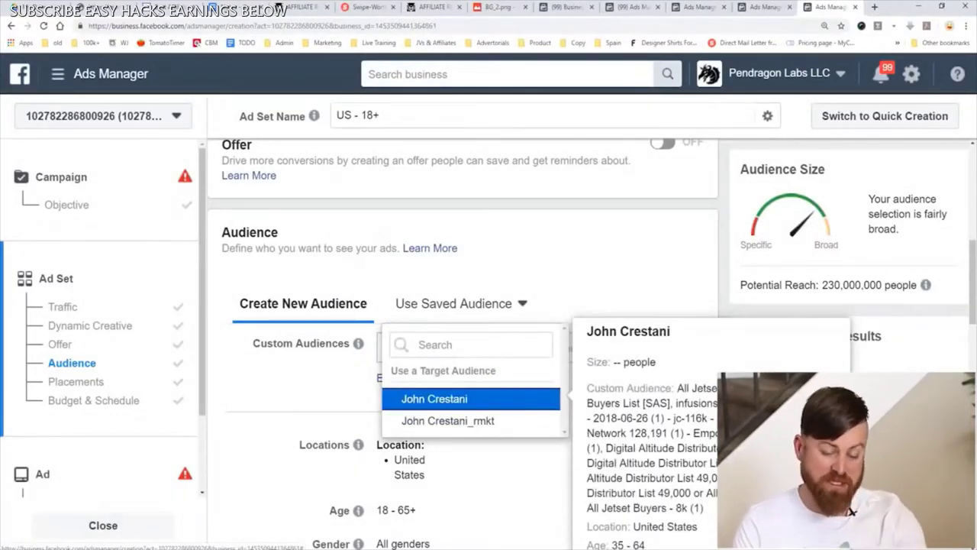
scroll(458, 421, down, 1)
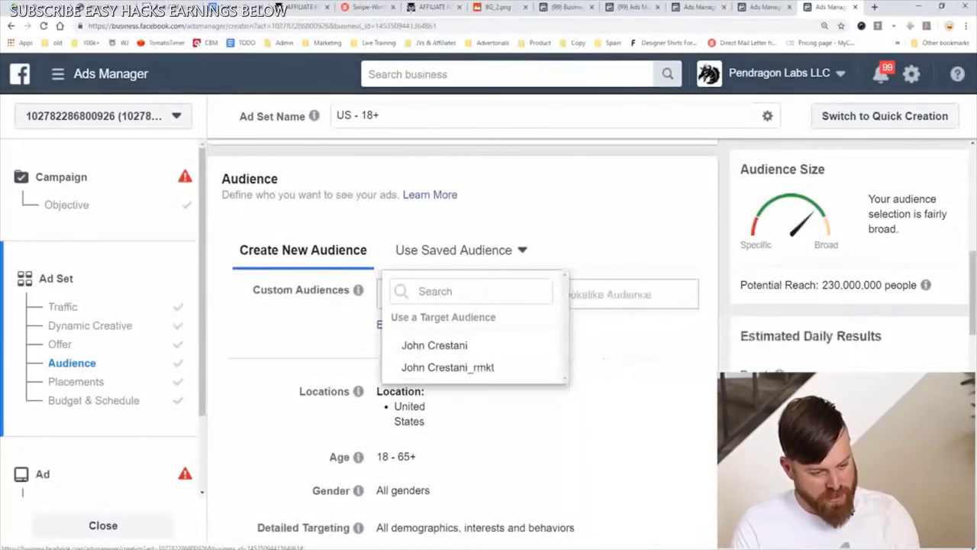
mouse_move(458, 345)
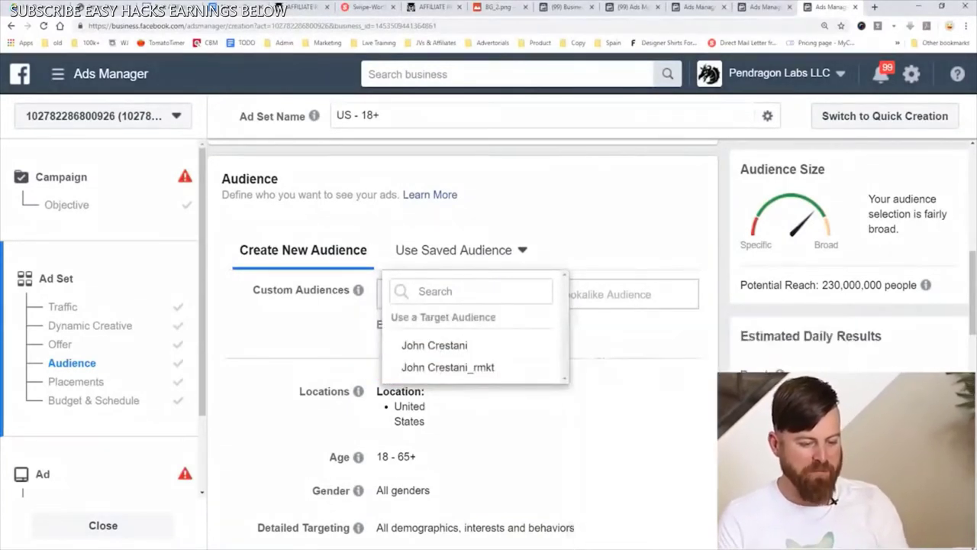
key(Escape)
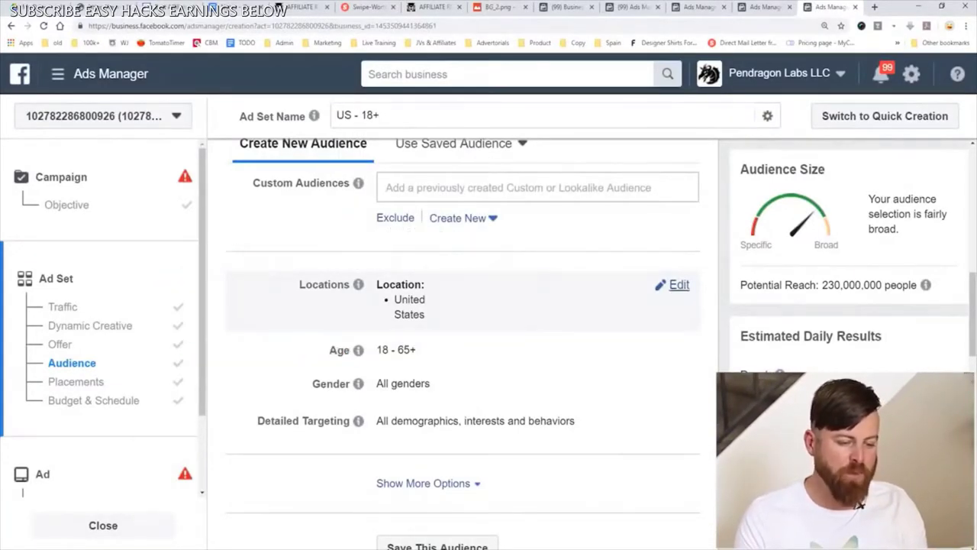
Edit the audience locations to include Australia, New Zealand and Canada alongside the United States
click(679, 284)
scroll(463, 343, down, 1)
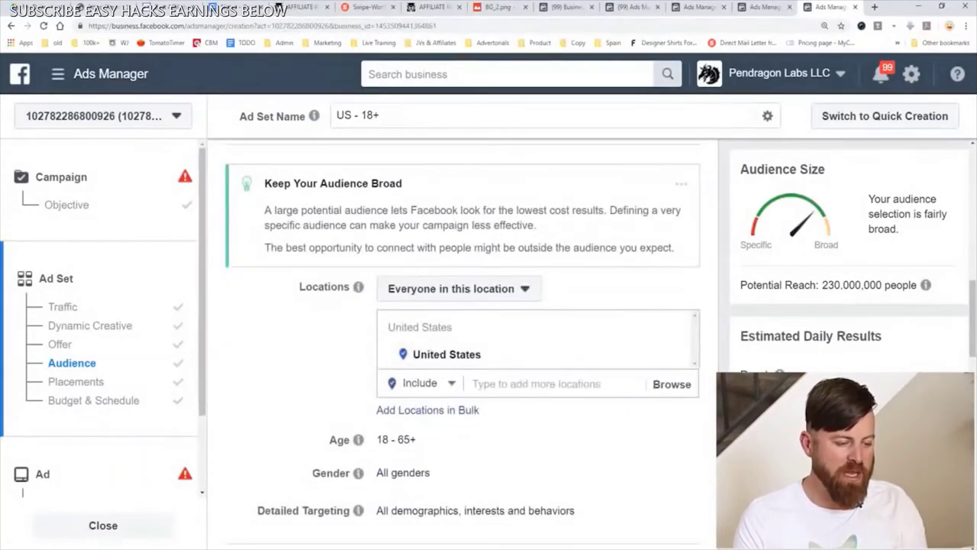
click(536, 383)
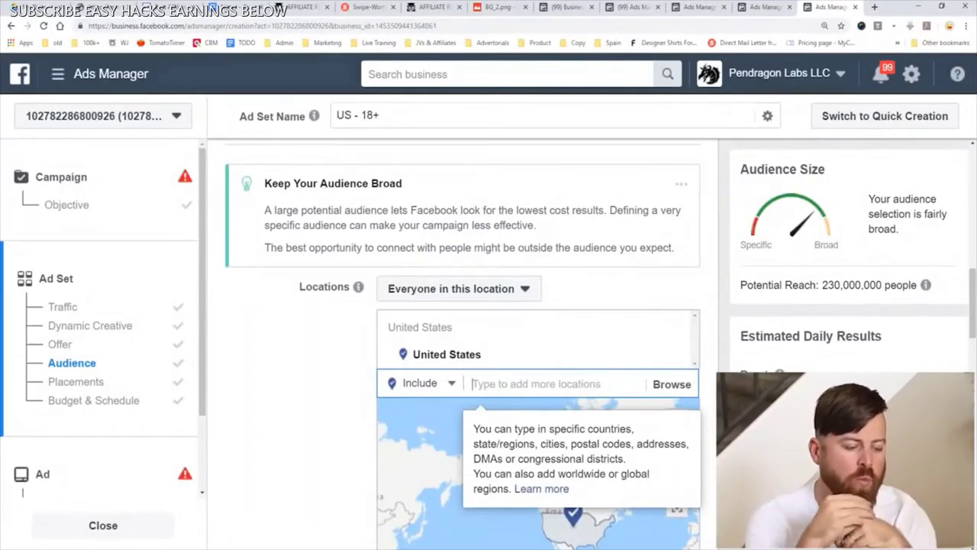
text(australia)
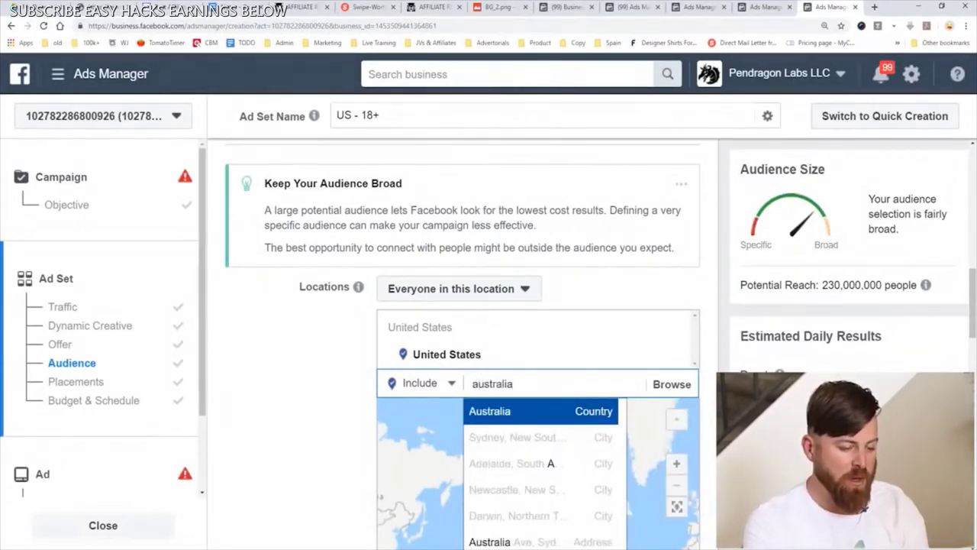
key(Return)
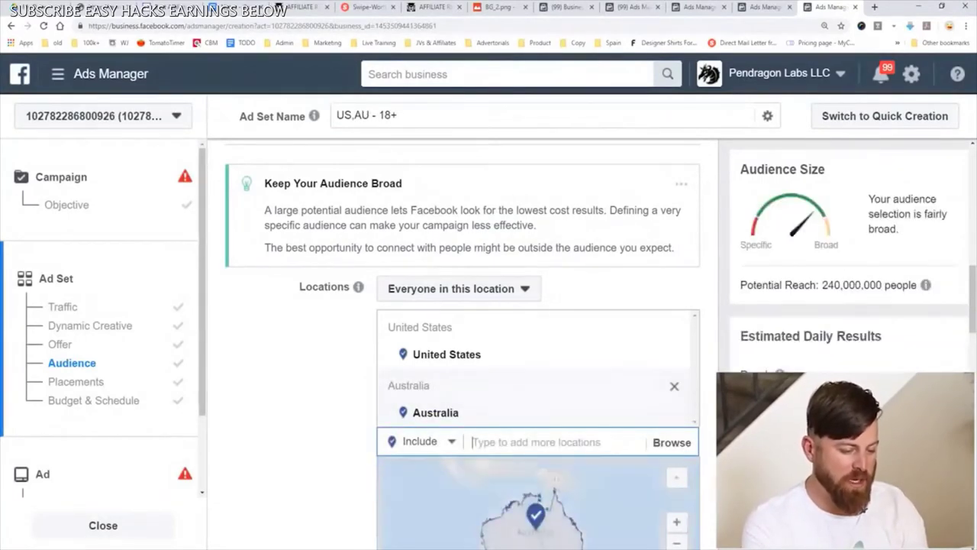
text(new zealand)
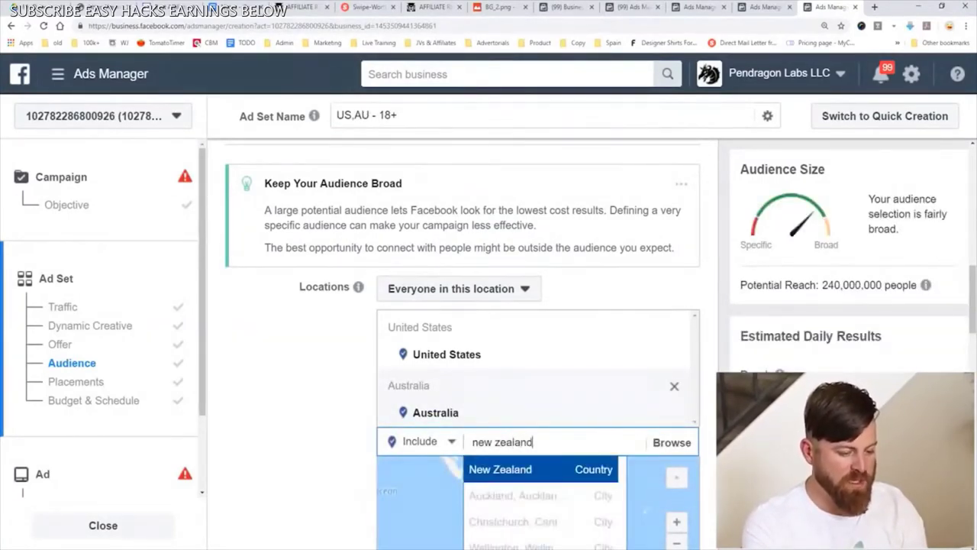
key(Return)
text(canada)
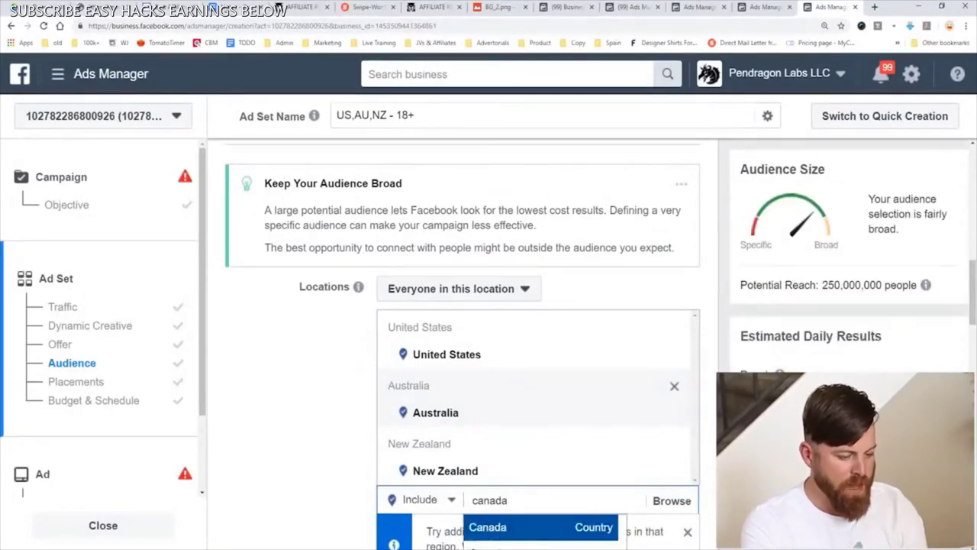
key(Return)
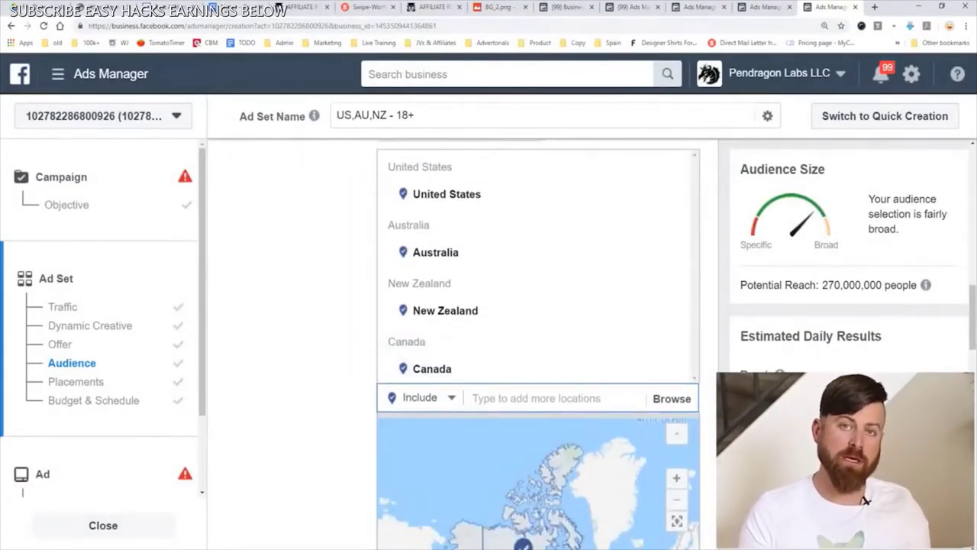
Add The Bahamas, Puerto Rico and Jamaica as included countries in the audience locations
text(bahama)
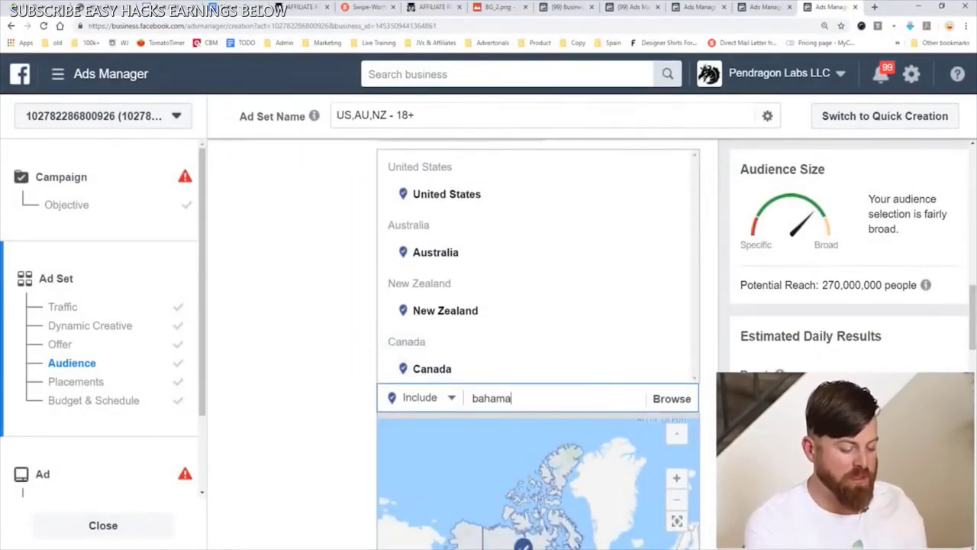
text(s)
key(Return)
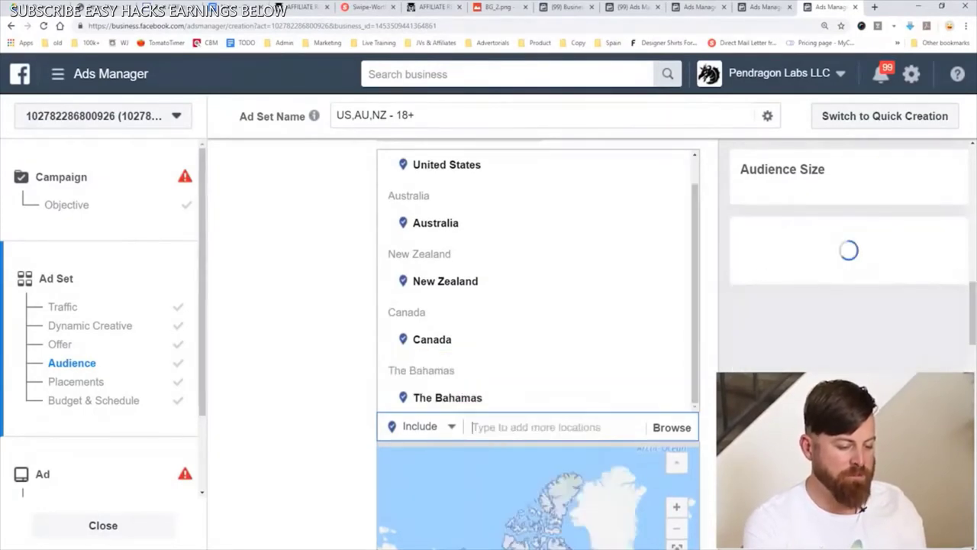
text(puerto rico)
key(Return)
text(jamaica)
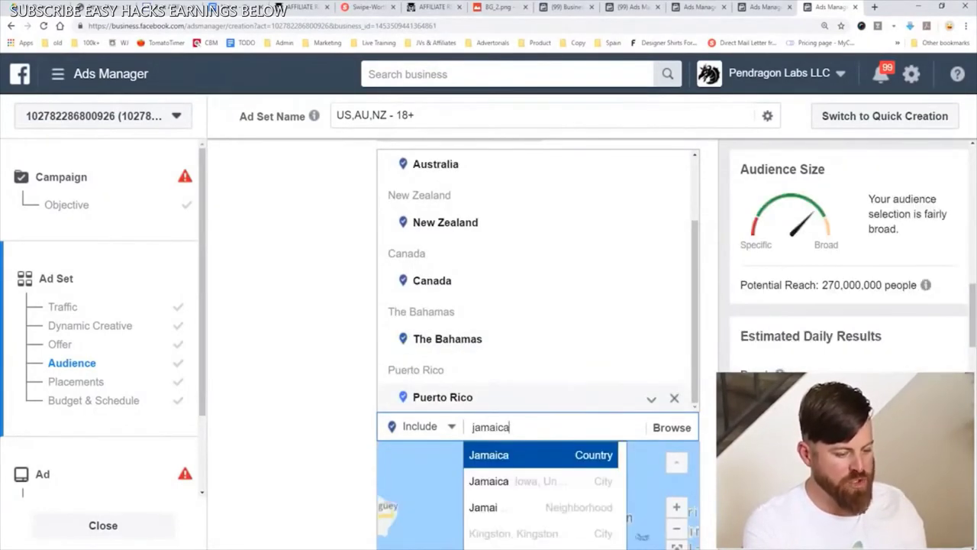
key(Return)
Extend the included audience locations with Seychelles, Hong Kong and Singapore
text(seychelles)
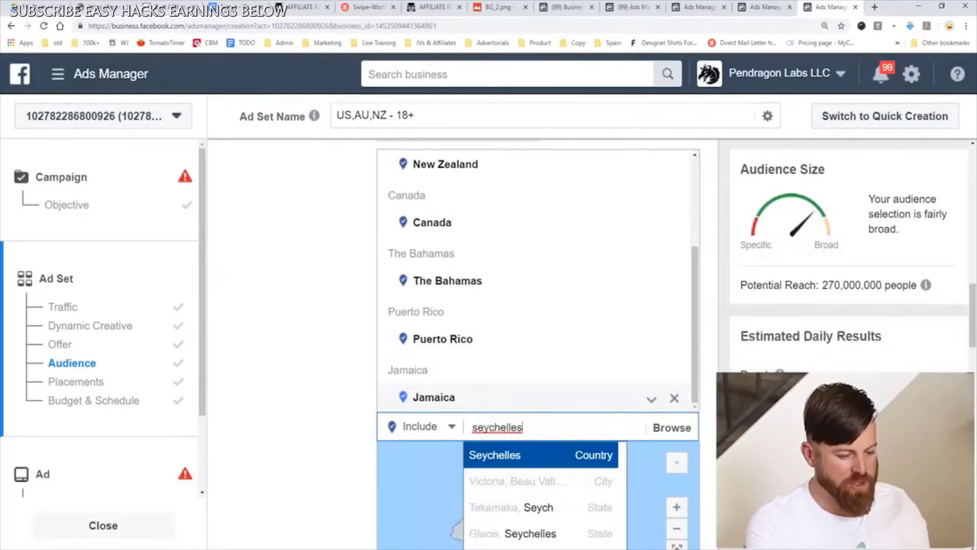
key(Return)
text(hong kong)
key(Return)
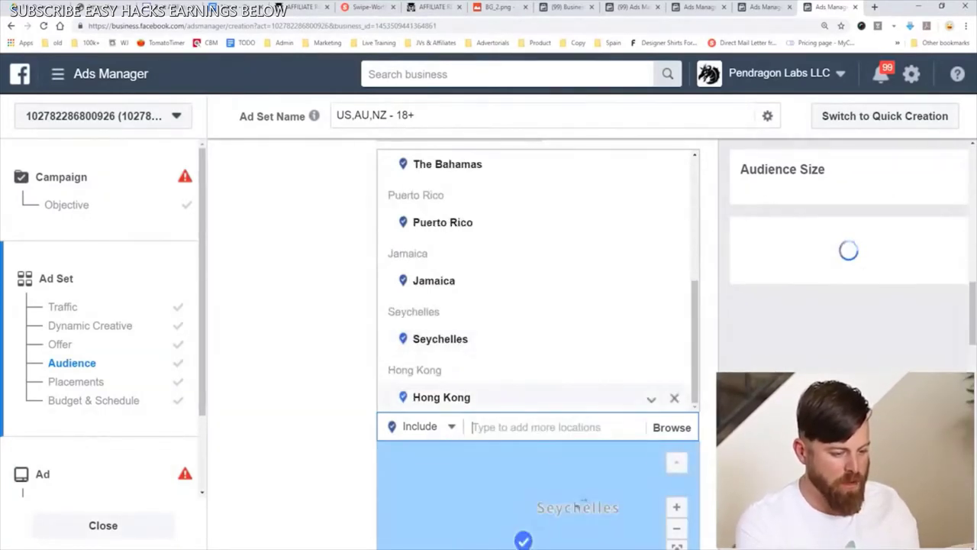
text(singapore)
key(Return)
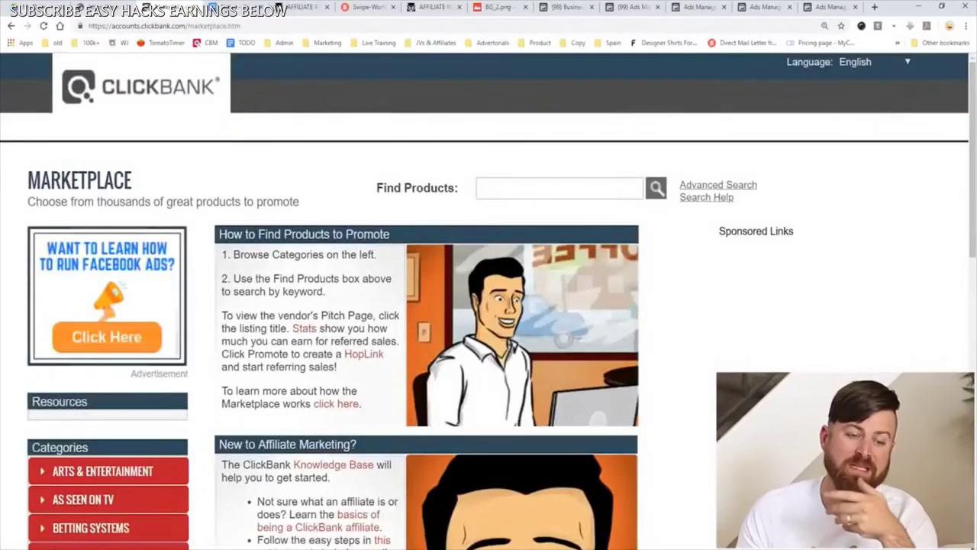
List all ClickBank marketplace products and examine the Tedswoodworking offer, marking up its average sale and average rebill figures
click(560, 188)
key(Return)
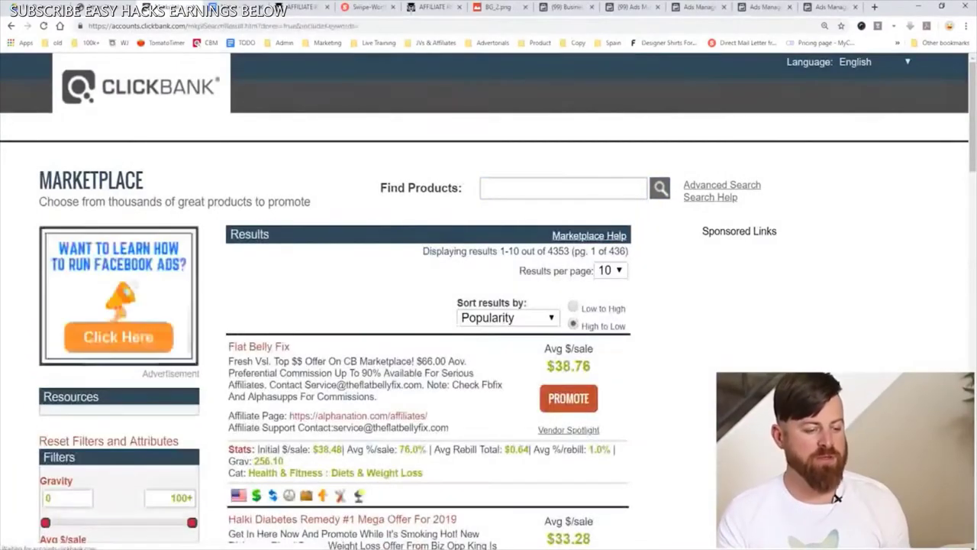
scroll(838, 502, down, 5)
scroll(839, 502, down, 9)
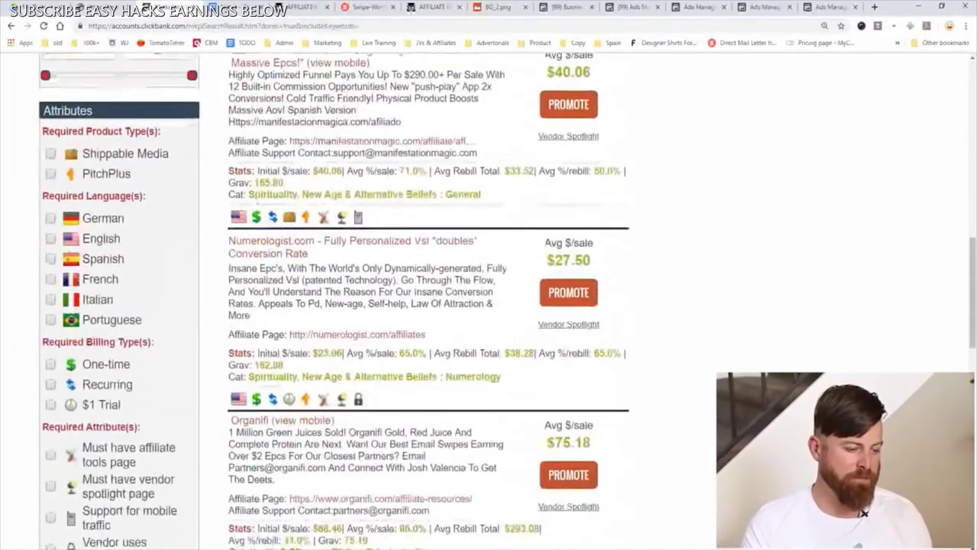
scroll(868, 514, down, 5)
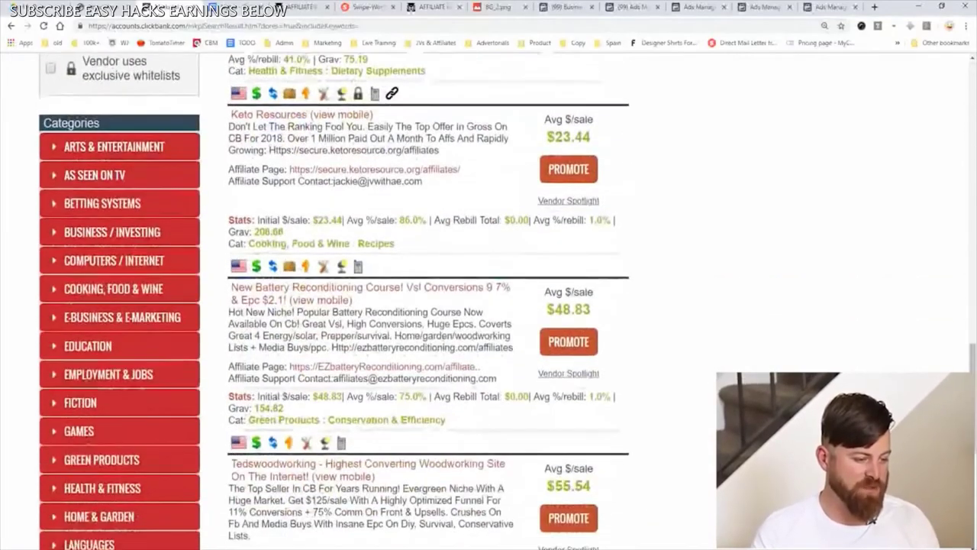
scroll(871, 521, down, 3)
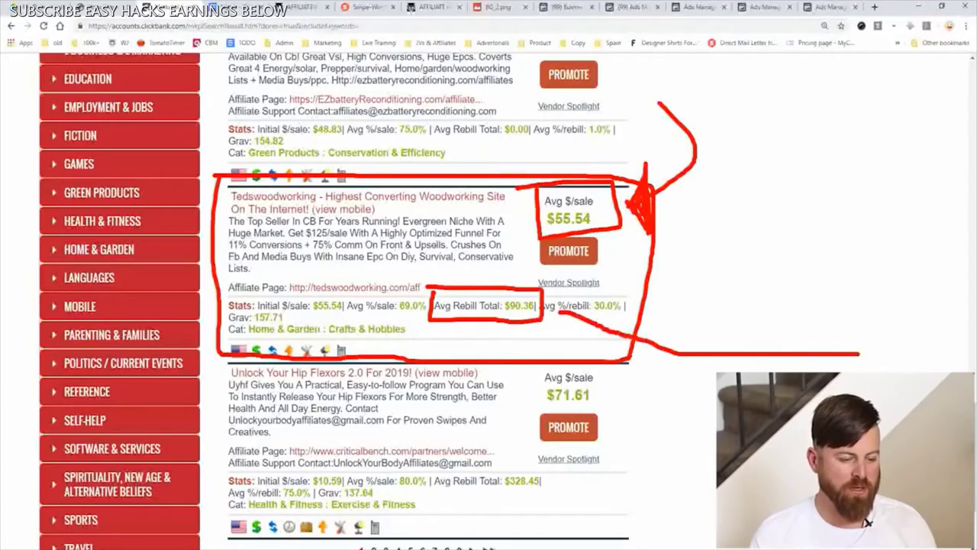
drag(582, 329, 597, 294)
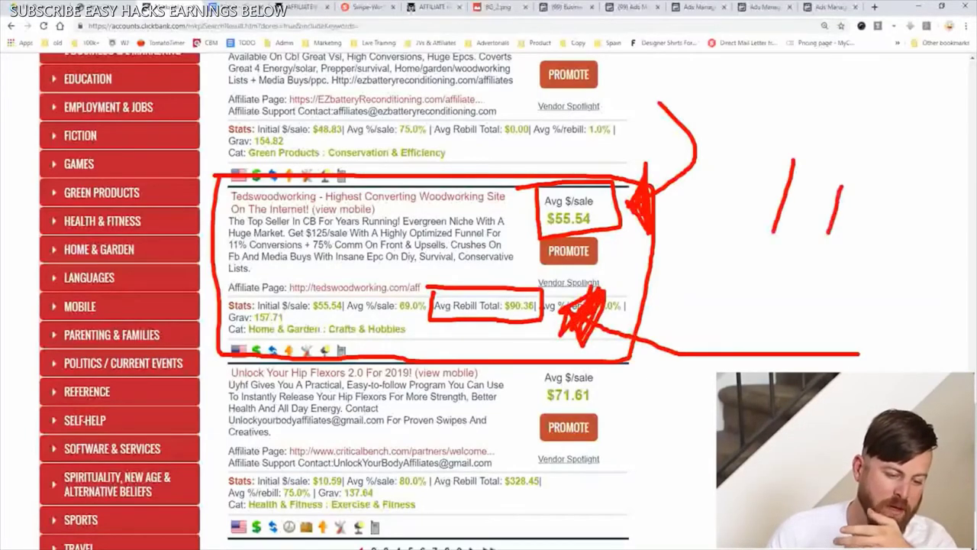
drag(881, 192, 844, 241)
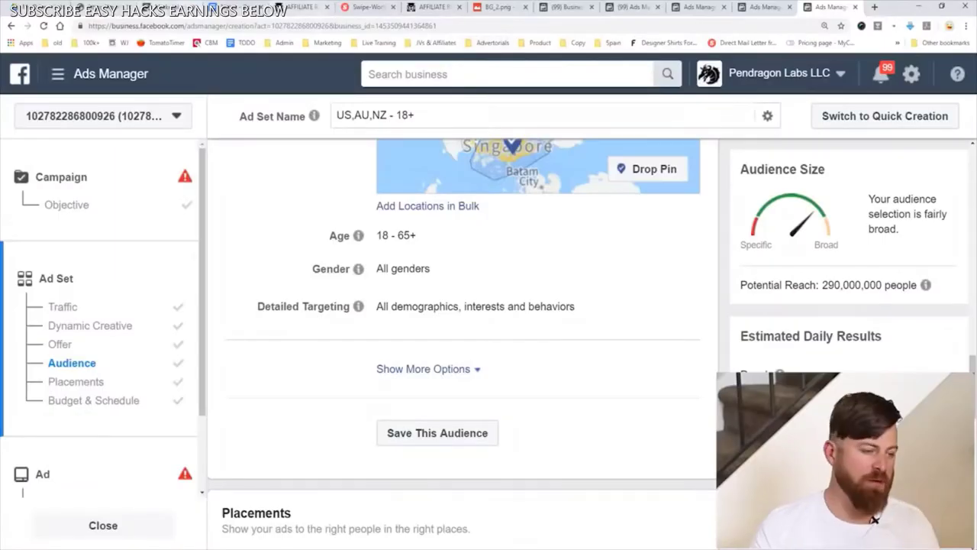
Switch to the ClickBank marketplace, list all products and mark up the Flat Belly Fix offer's average sale and rebill figures
key(ctrl+1)
key(ctrl+2)
key(ctrl+1)
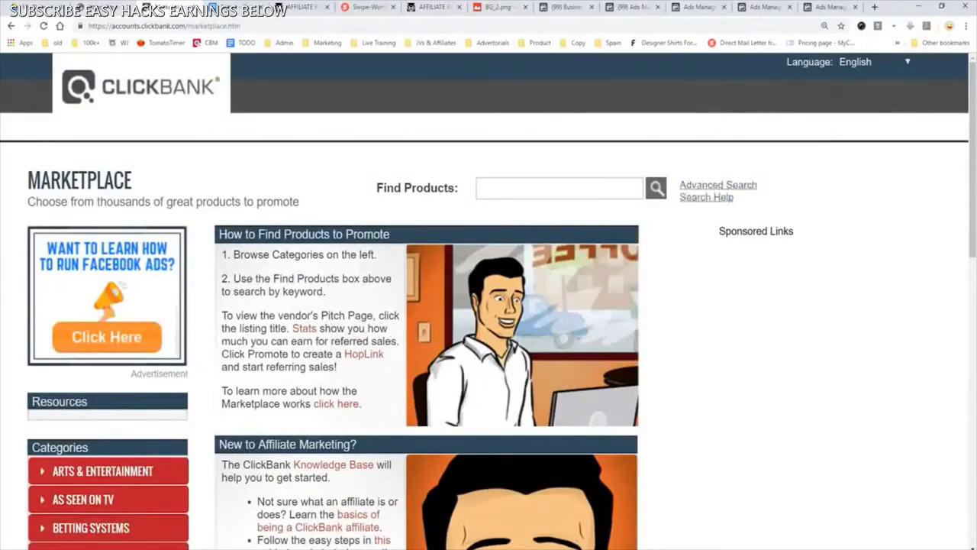
click(656, 188)
scroll(489, 305, down, 3)
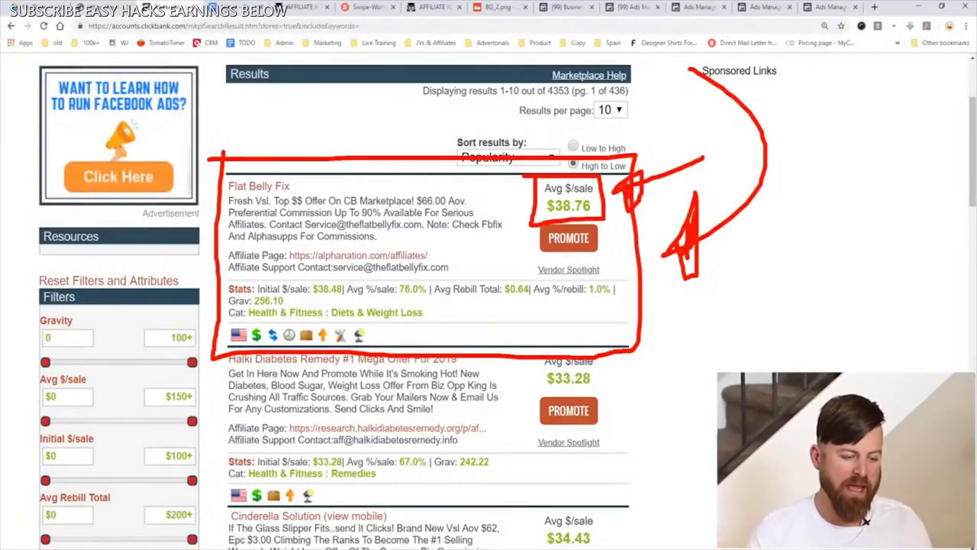
mouse_move(509, 304)
mouse_down()
mouse_move(530, 303)
mouse_move(527, 273)
mouse_up()
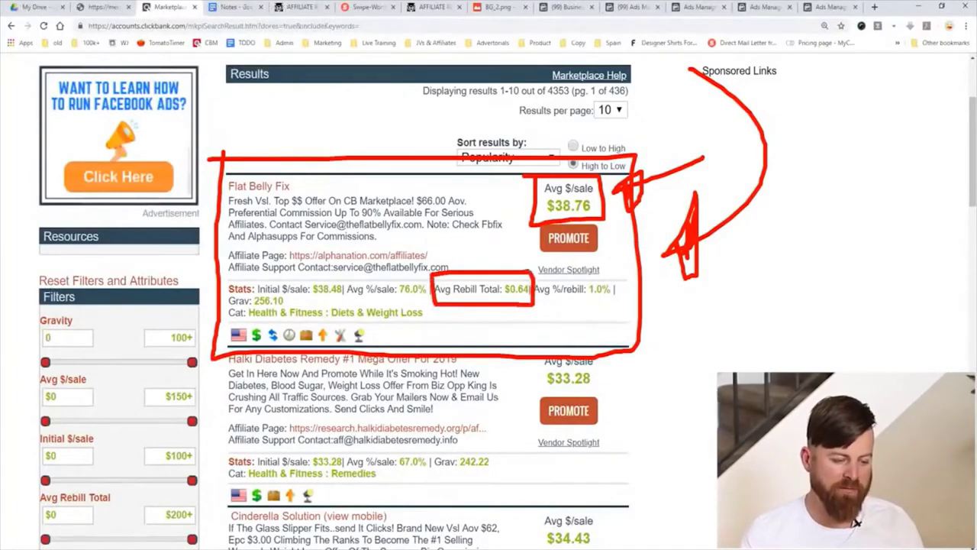
drag(534, 221, 600, 216)
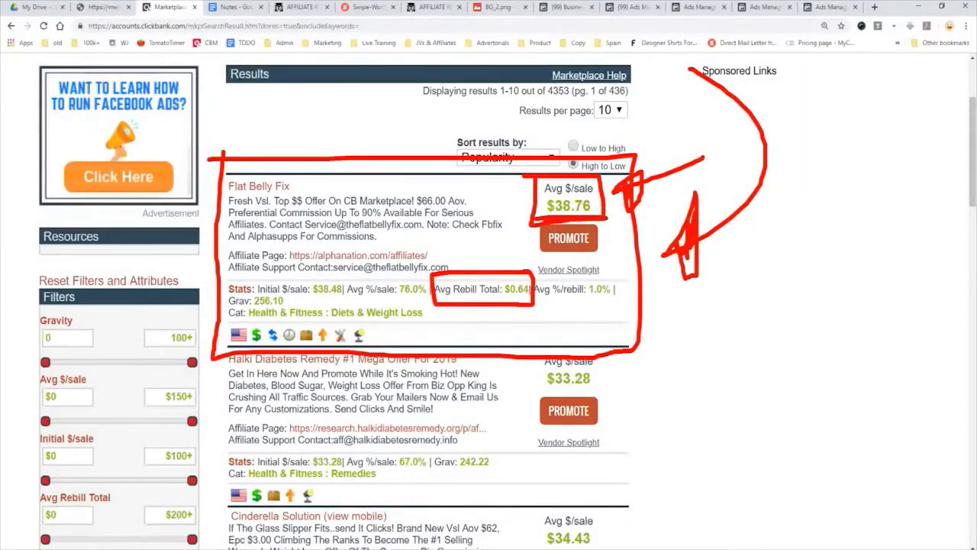
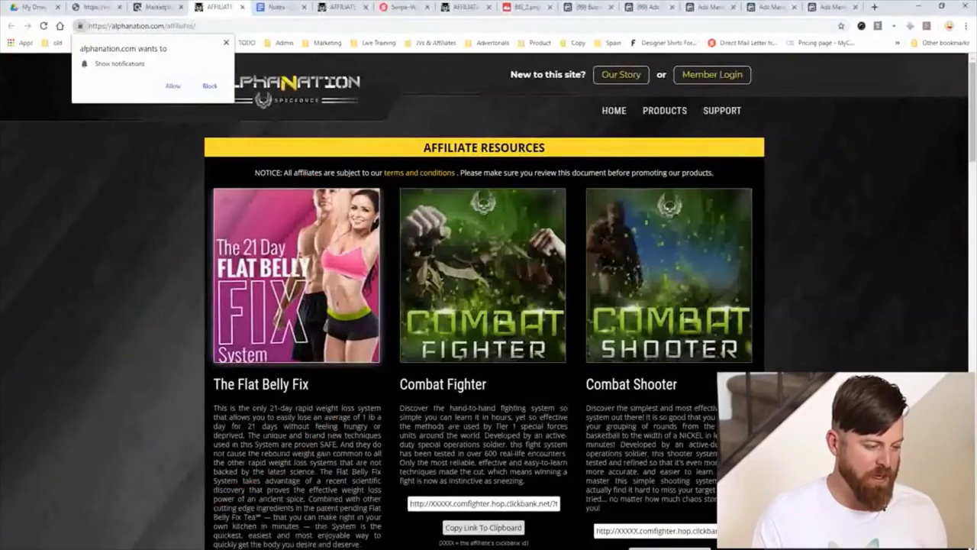
Block the AlphaNation site's notifications, look over its affiliate resources and open The Flat Belly Fix email swipe in a new tab
click(209, 84)
scroll(488, 306, down, 7)
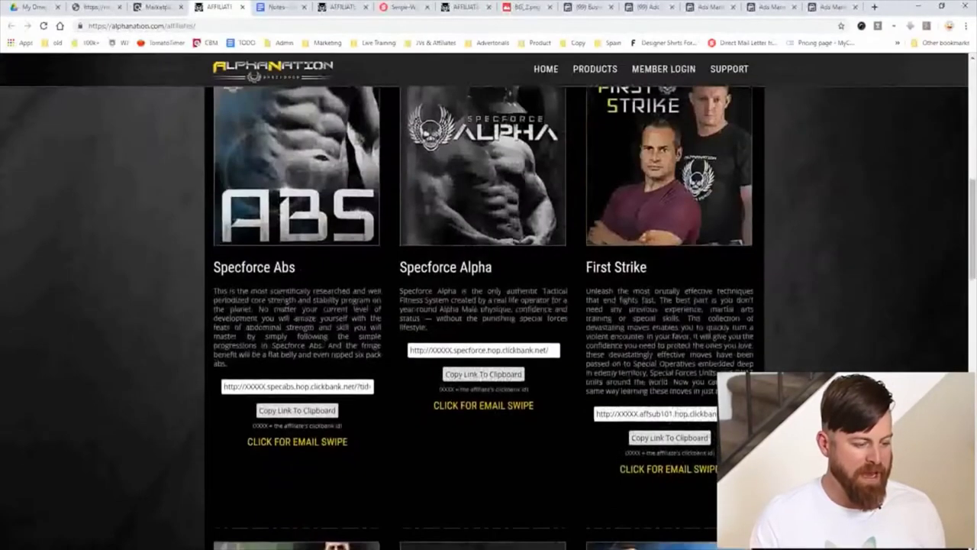
scroll(489, 305, up, 7)
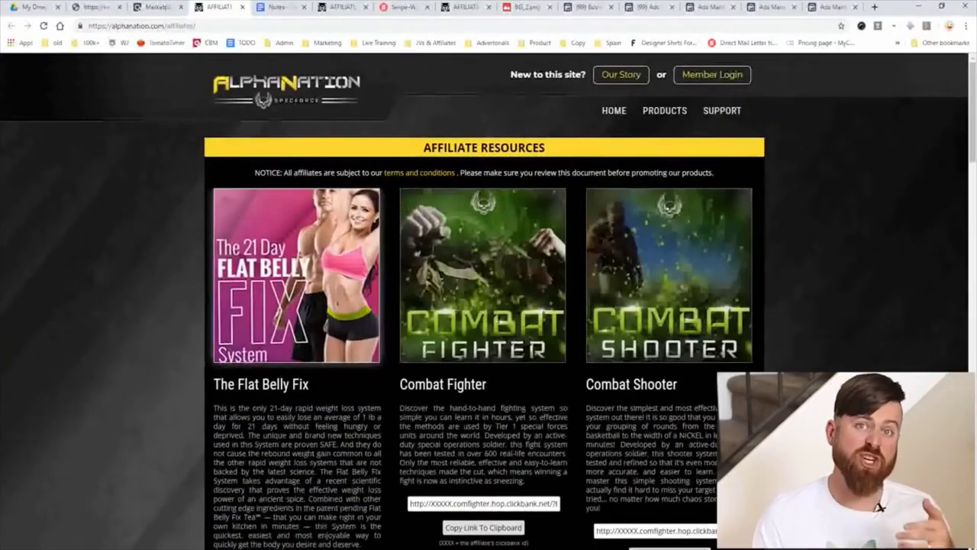
scroll(488, 306, down, 3)
drag(258, 203, 261, 301)
click(261, 301)
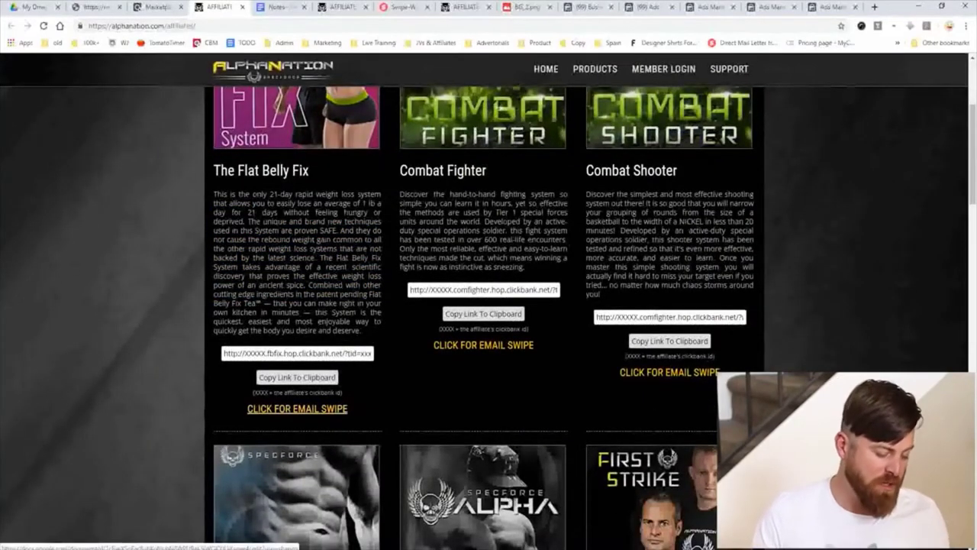
middle_click(297, 408)
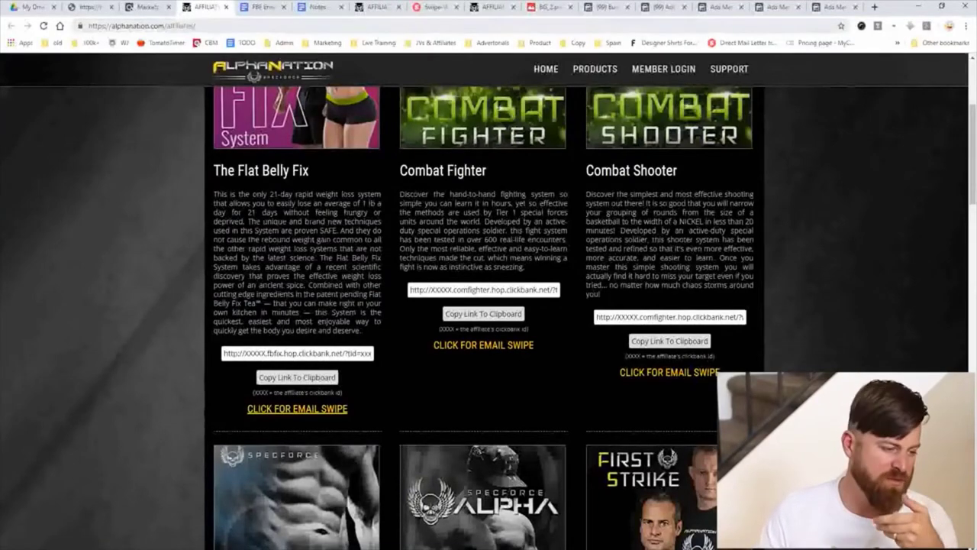
Return to the ClickBank marketplace and search its products for "fat decimator"
click(147, 7)
scroll(489, 299, down, 6)
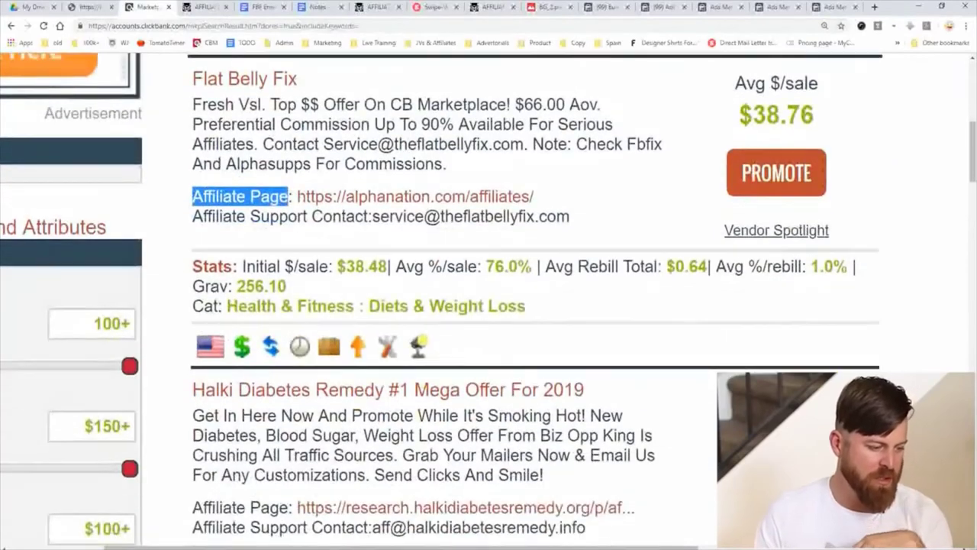
scroll(489, 299, up, 5)
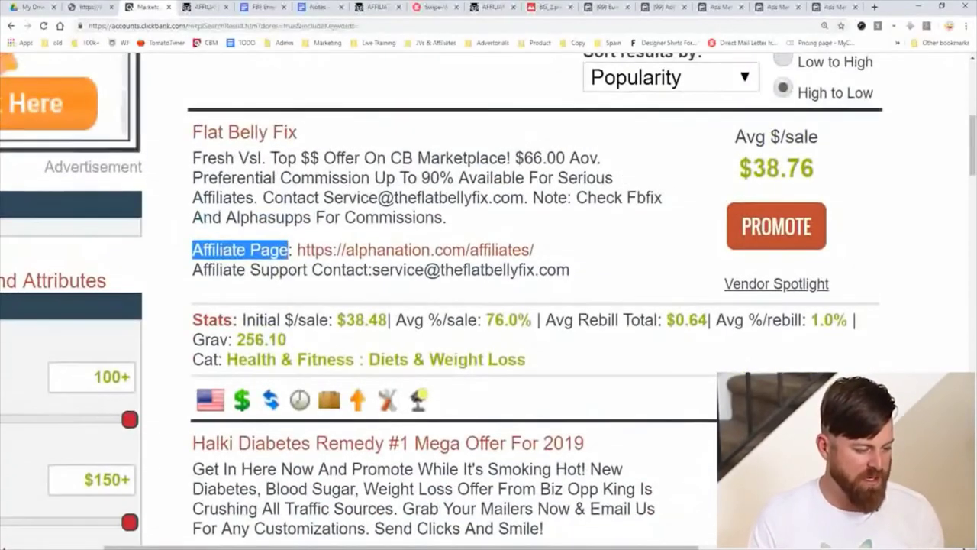
scroll(875, 507, up, 4)
scroll(876, 507, left, 2)
click(871, 171)
text(fat decimat)
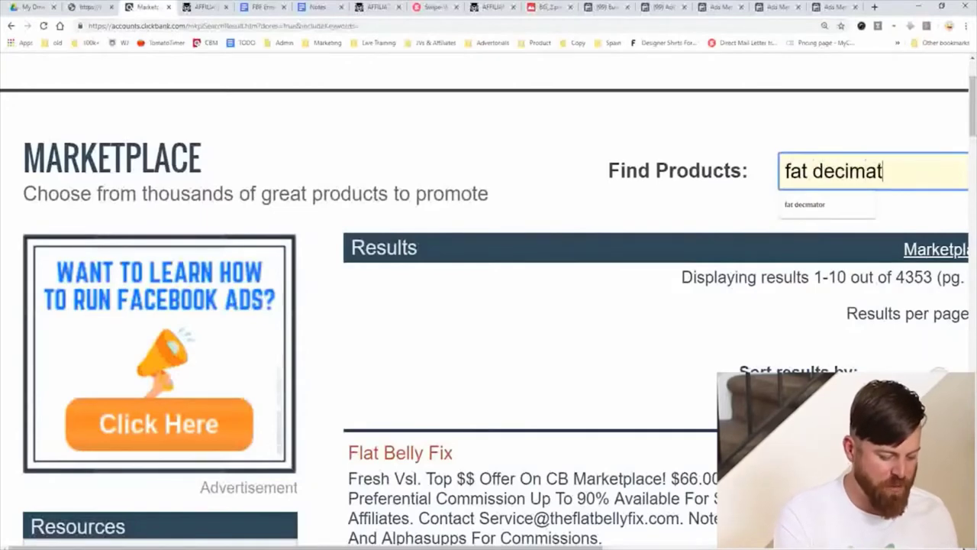
text(or)
key(Return)
Examine the Fat Decimator System listing and open its affiliate page
scroll(488, 305, down, 2)
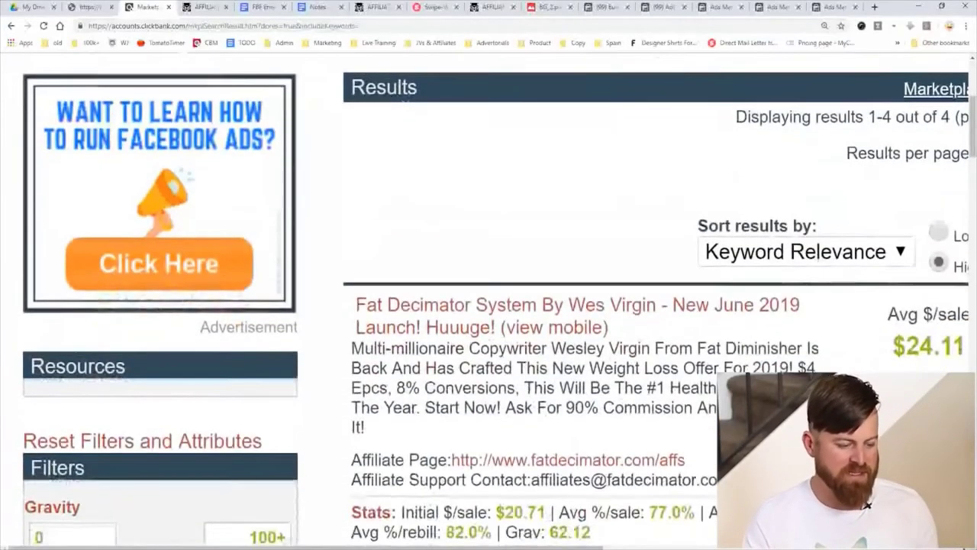
scroll(496, 306, down, 2)
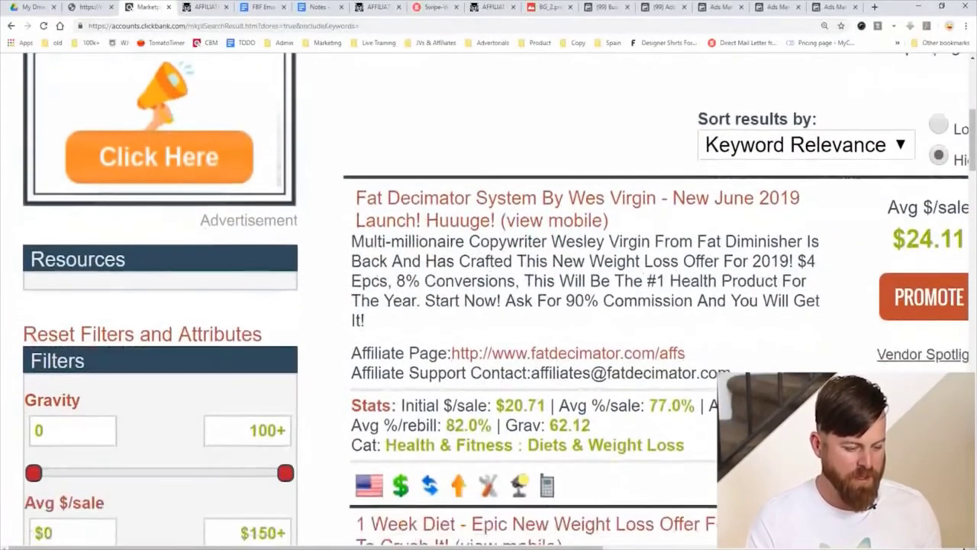
drag(356, 198, 687, 200)
click(687, 200)
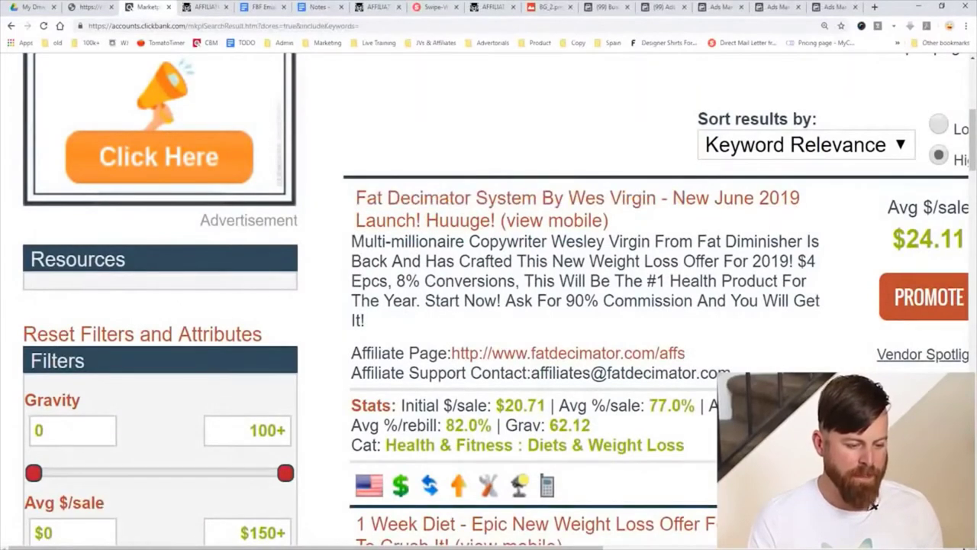
mouse_move(658, 325)
mouse_down()
mouse_move(482, 311)
mouse_move(741, 359)
mouse_move(464, 339)
mouse_up()
key(Escape)
click(463, 354)
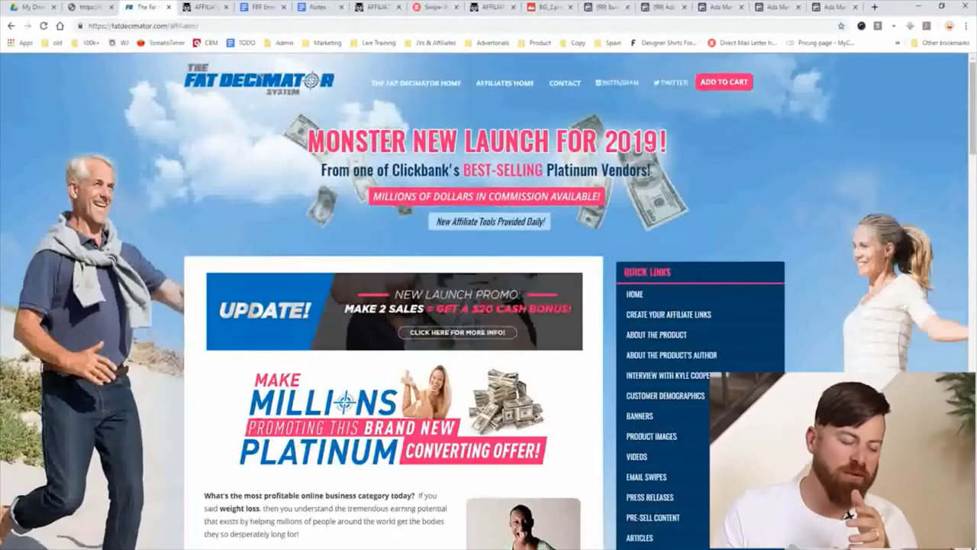
Review the Fat Decimator affiliate page and its quick links, circling the Customer Demographics link
scroll(489, 305, down, 1)
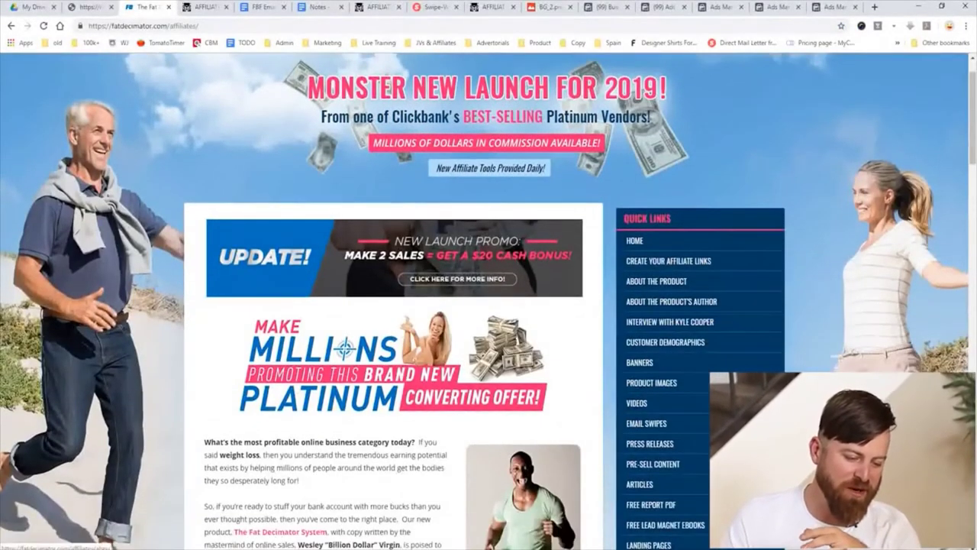
scroll(489, 305, down, 3)
scroll(489, 305, up, 1)
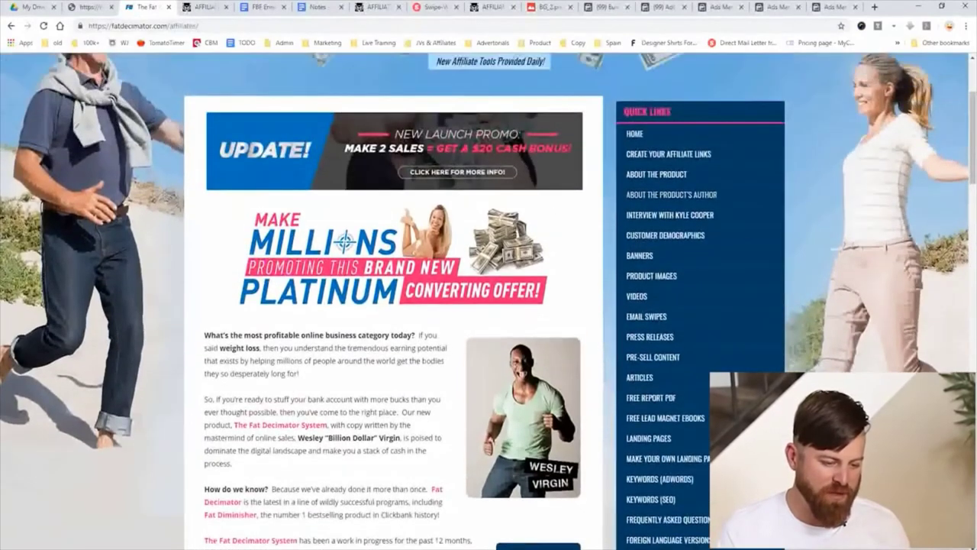
scroll(489, 306, down, 1)
mouse_move(482, 266)
mouse_down()
mouse_move(538, 272)
mouse_move(403, 247)
mouse_move(518, 542)
mouse_up()
key(Escape)
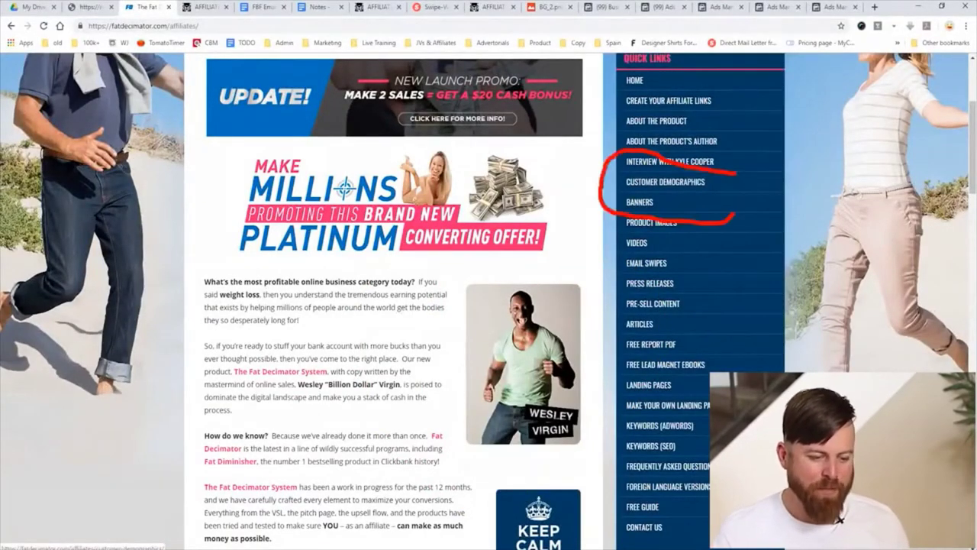
Enlarge the affiliate page to 200%, open Customer Demographics and examine the gender and age breakdown
key(ctrl+plus)
key(ctrl+plus)
key(ctrl+plus)
key(ctrl+plus)
key(ctrl+plus)
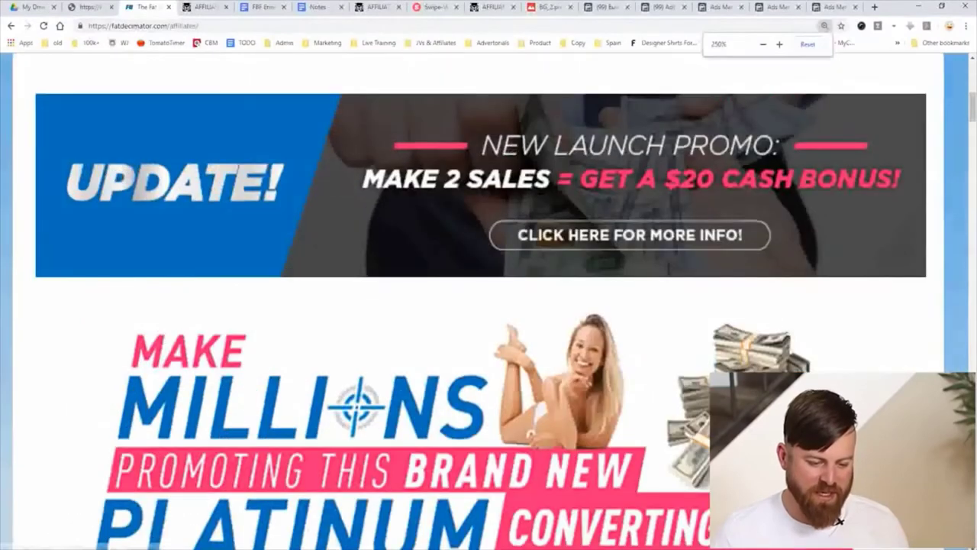
key(ctrl+minus)
drag(693, 310, 886, 332)
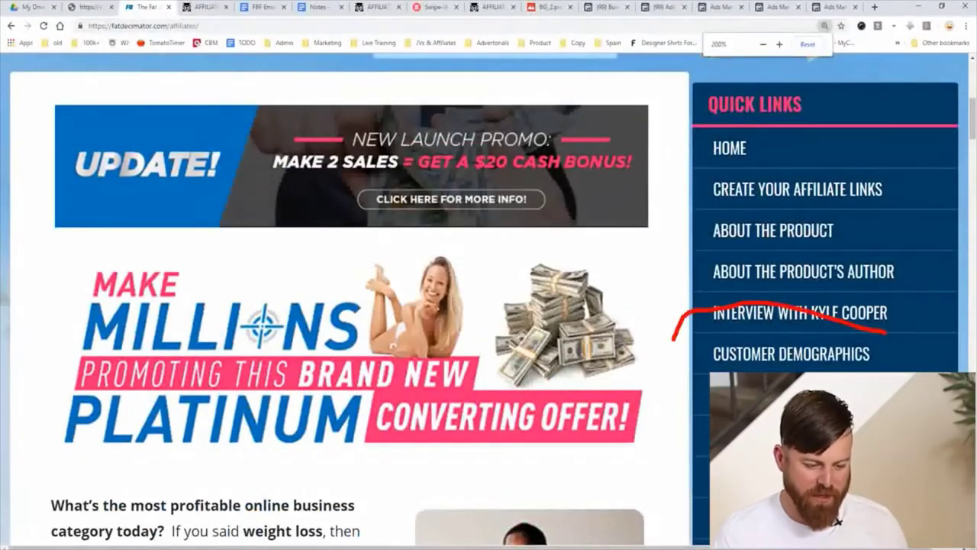
click(791, 354)
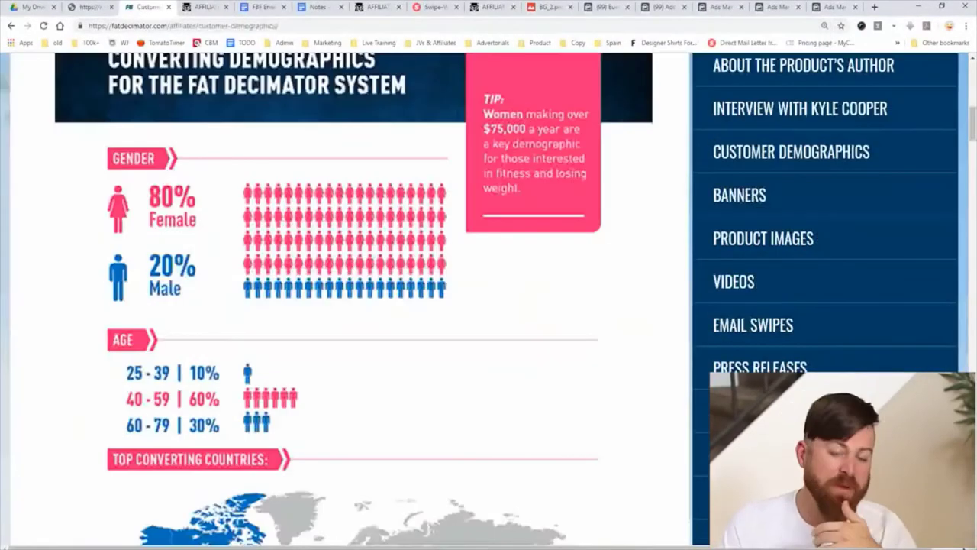
scroll(344, 305, down, 1)
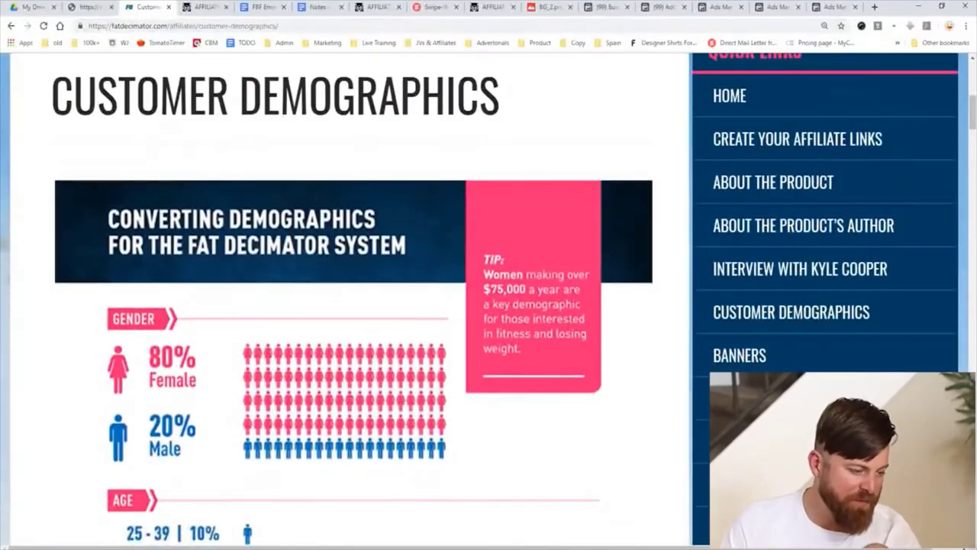
Examine the gender and age figures on the Fat Decimator demographics page and mark the gender chart
scroll(343, 306, down, 2)
scroll(344, 305, down, 1)
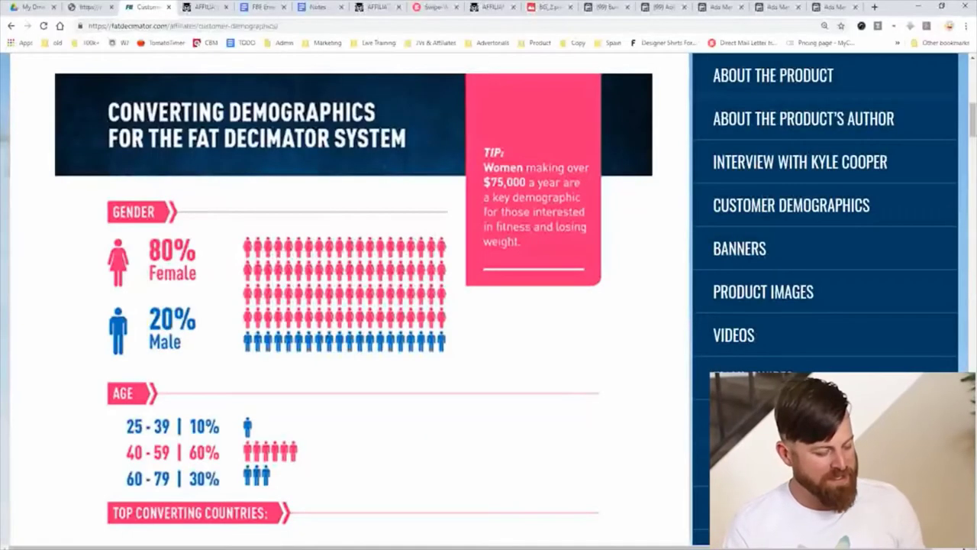
mouse_move(227, 231)
mouse_down()
mouse_move(229, 312)
mouse_move(386, 356)
mouse_up()
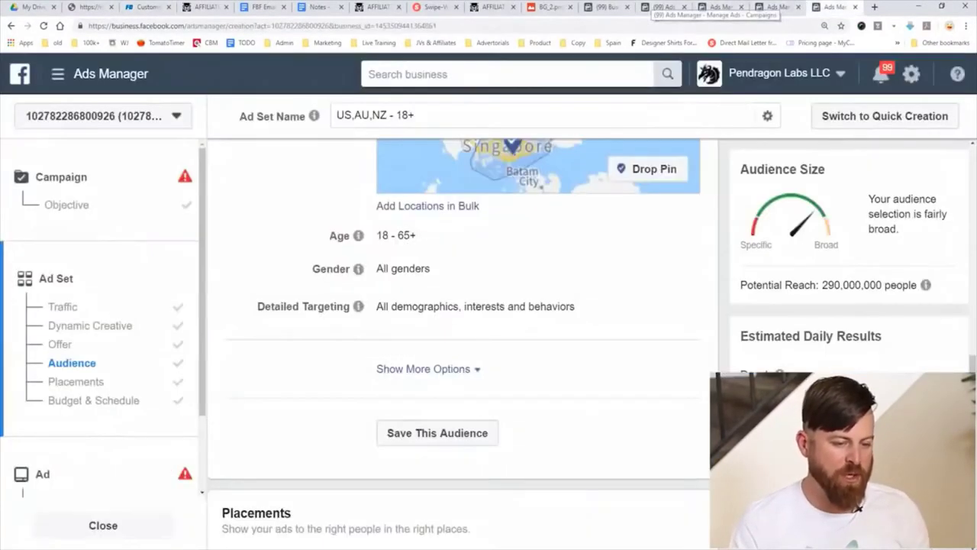
Switch back to the Ads Manager ad set, circle the gender setting and set the audience's gender to Women
click(834, 7)
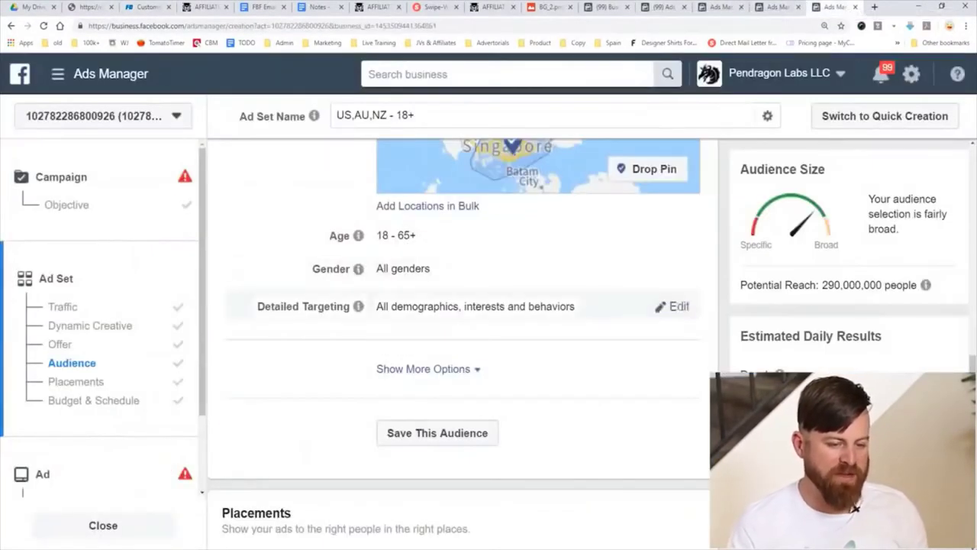
mouse_move(358, 268)
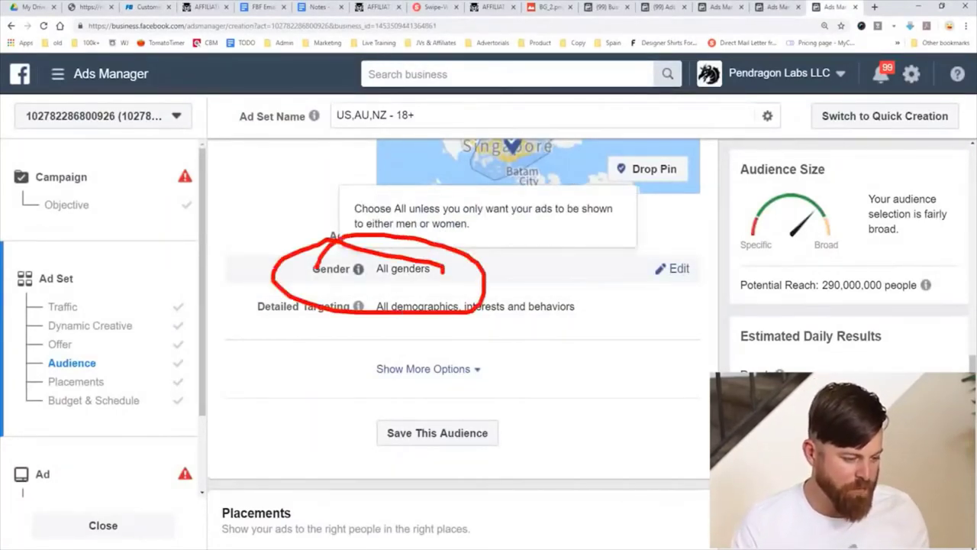
drag(642, 280, 644, 228)
key(Escape)
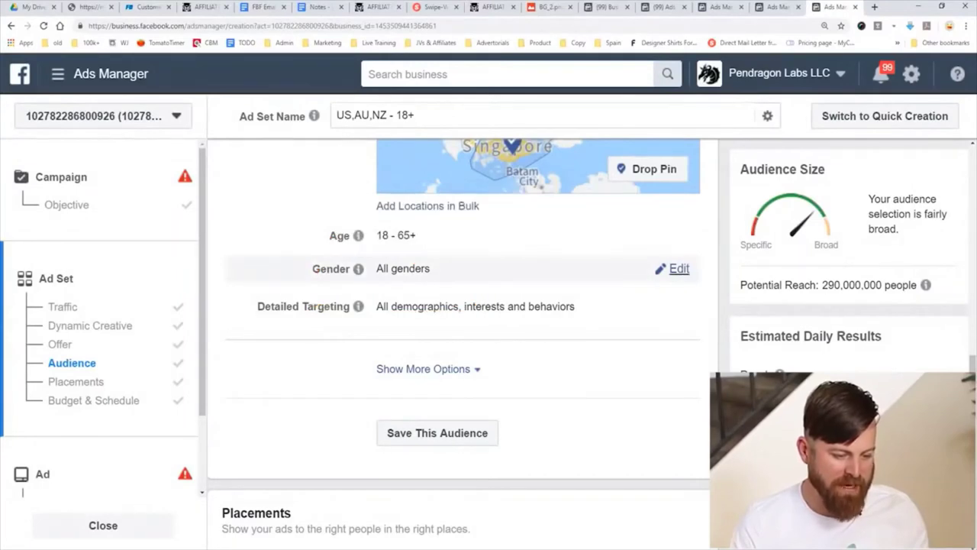
click(675, 268)
click(482, 270)
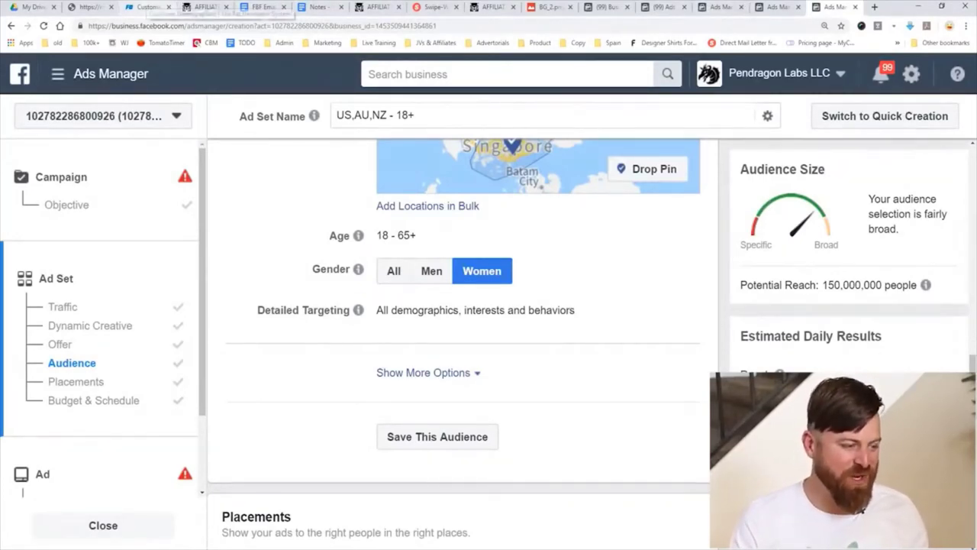
Check the age breakdown on the Customer Demographics page and set the ad set's age range to 40–59
click(146, 6)
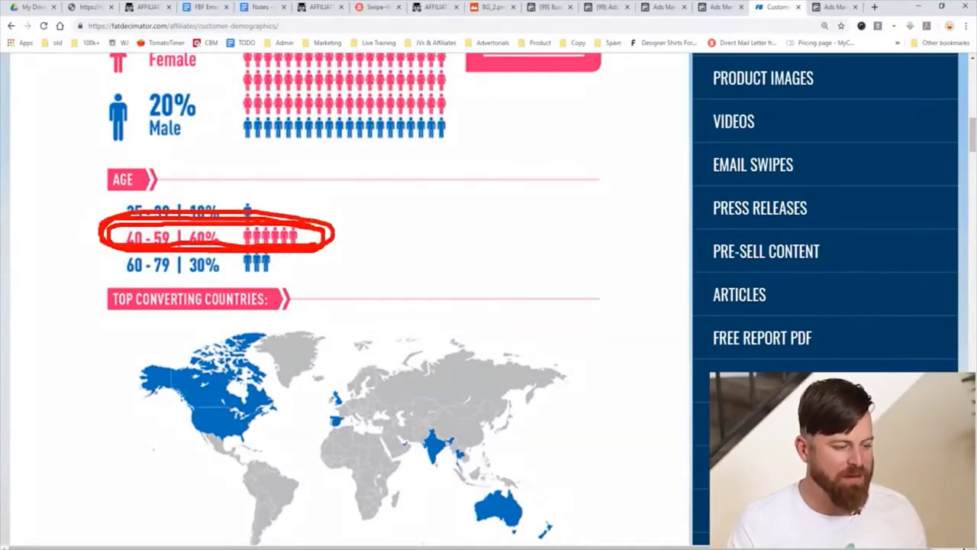
key(ctrl+Tab)
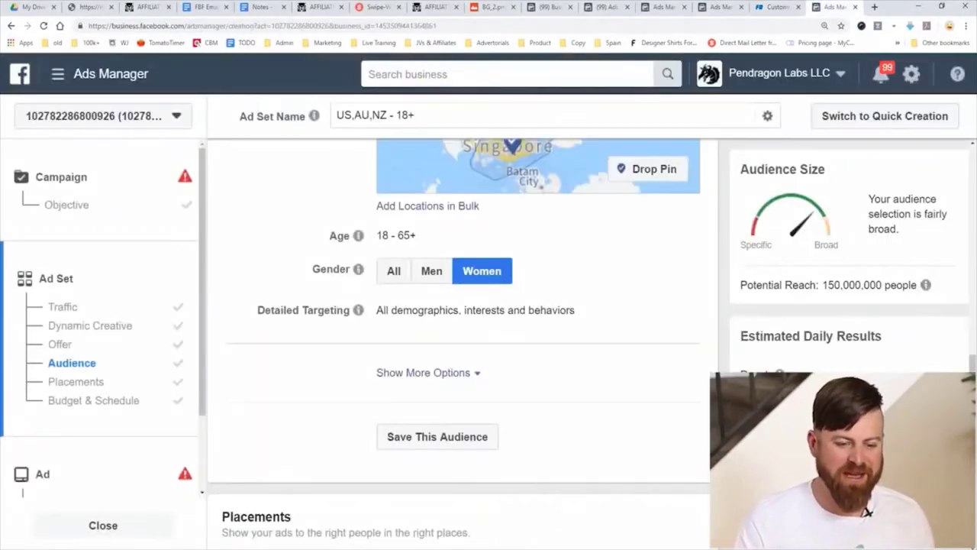
click(396, 235)
click(401, 237)
mouse_move(523, 222)
mouse_down()
mouse_move(321, 222)
mouse_move(258, 269)
mouse_up()
key(Escape)
mouse_move(358, 273)
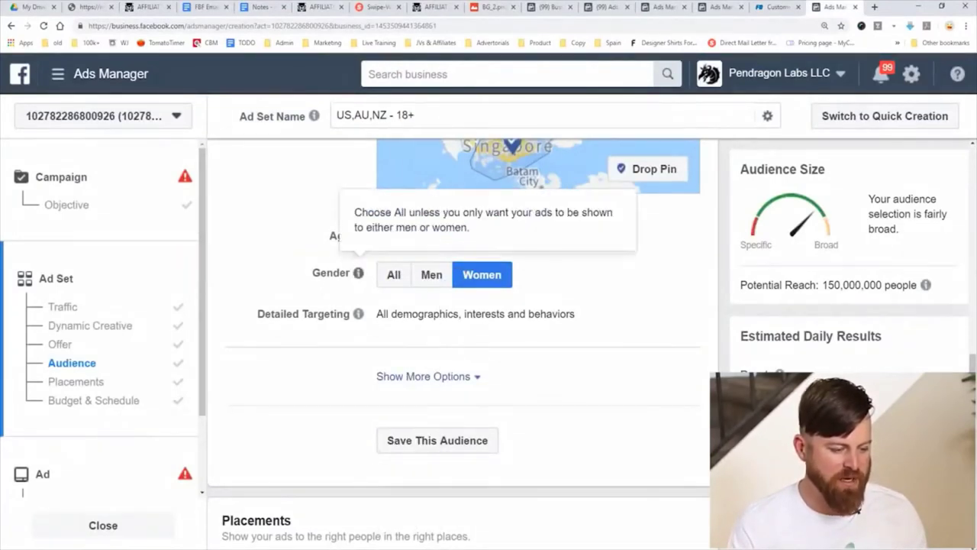
click(465, 237)
click(473, 362)
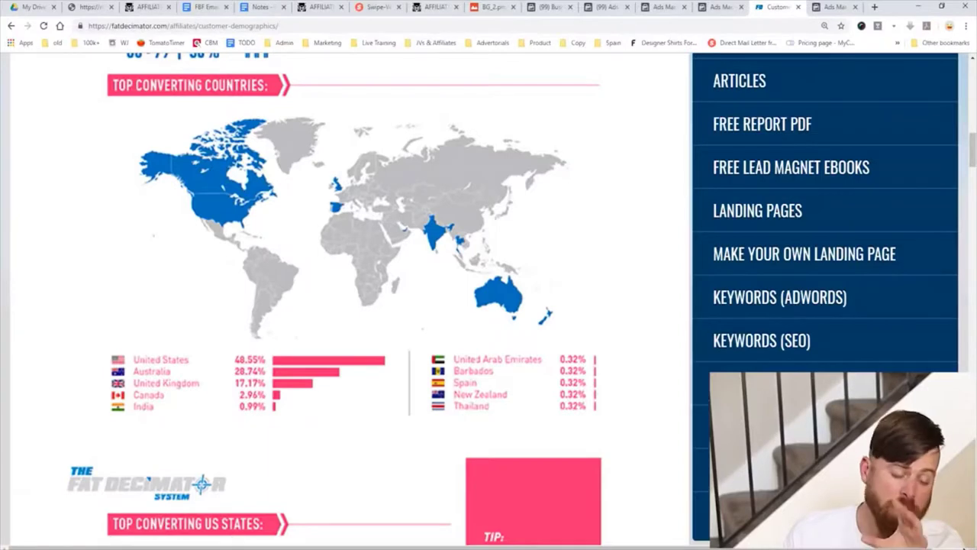
Examine the top converting countries and US states on the demographics page, marking the country list and the US map
scroll(344, 305, up, 2)
scroll(344, 305, down, 2)
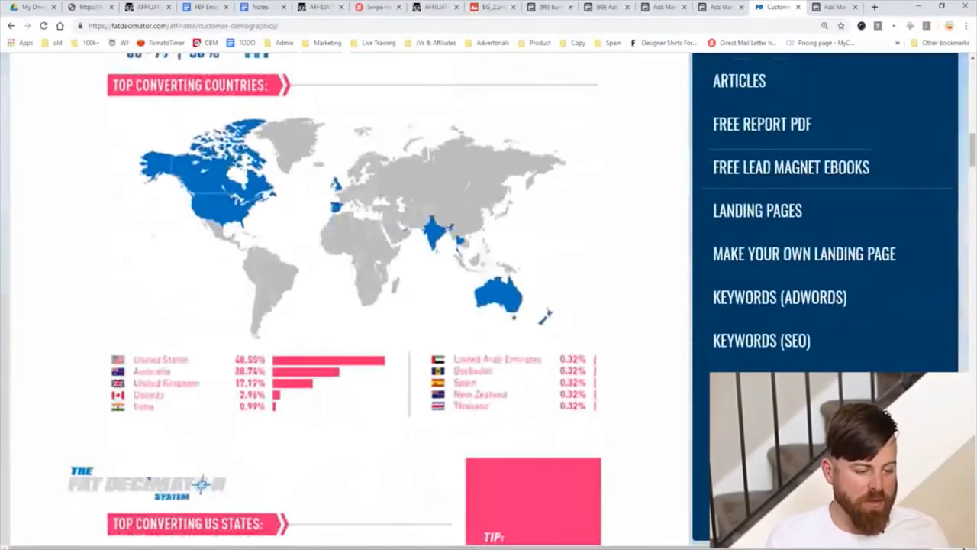
scroll(343, 305, down, 3)
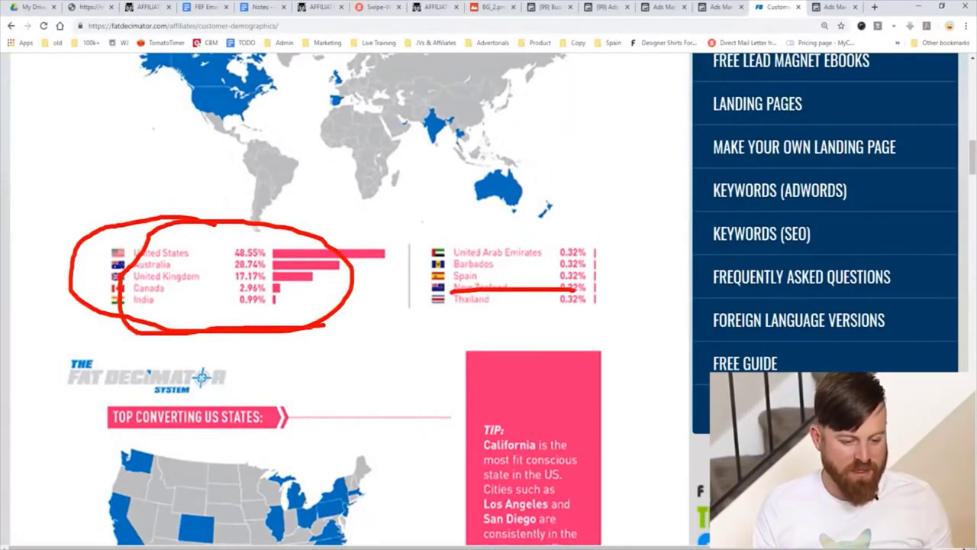
scroll(344, 305, down, 4)
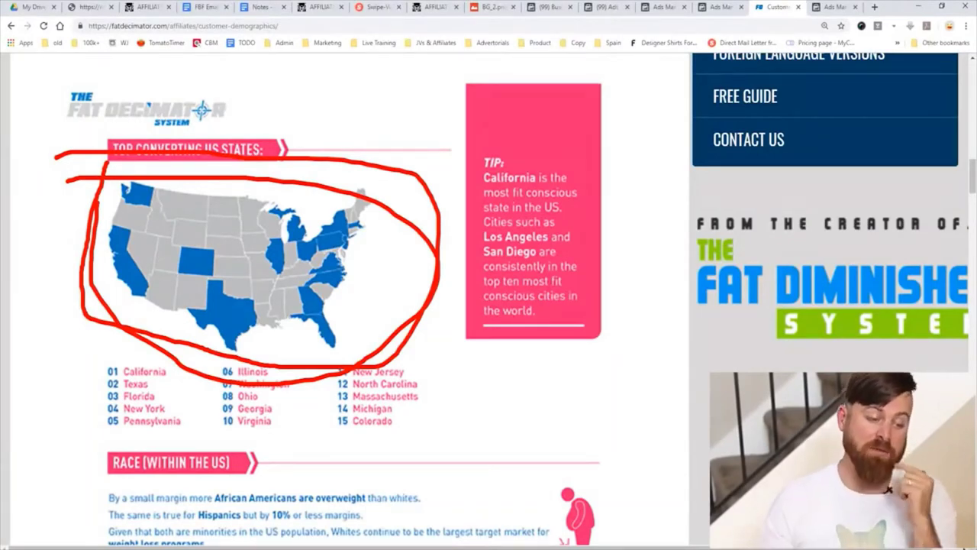
key(Escape)
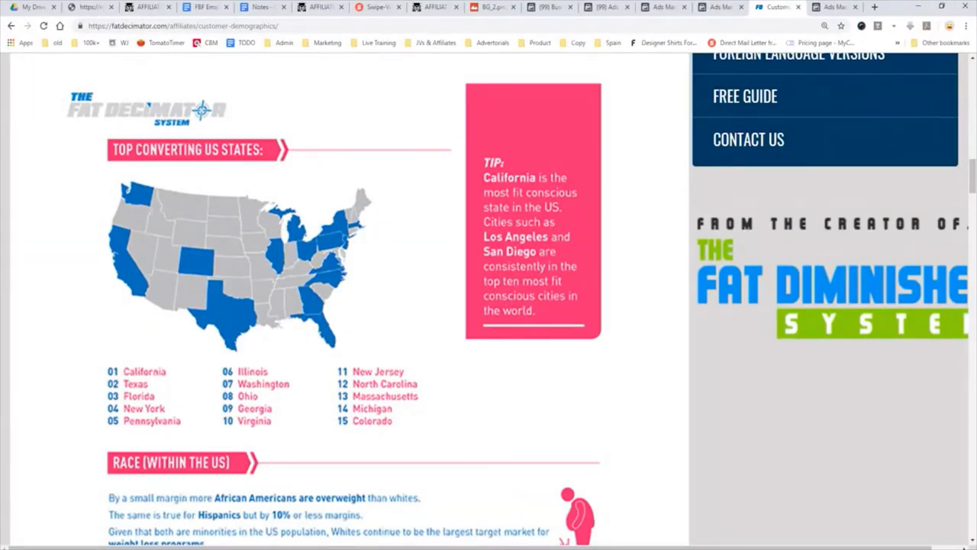
Return to the Ads Manager ad set and remove United States from the included locations
key(ctrl+Tab)
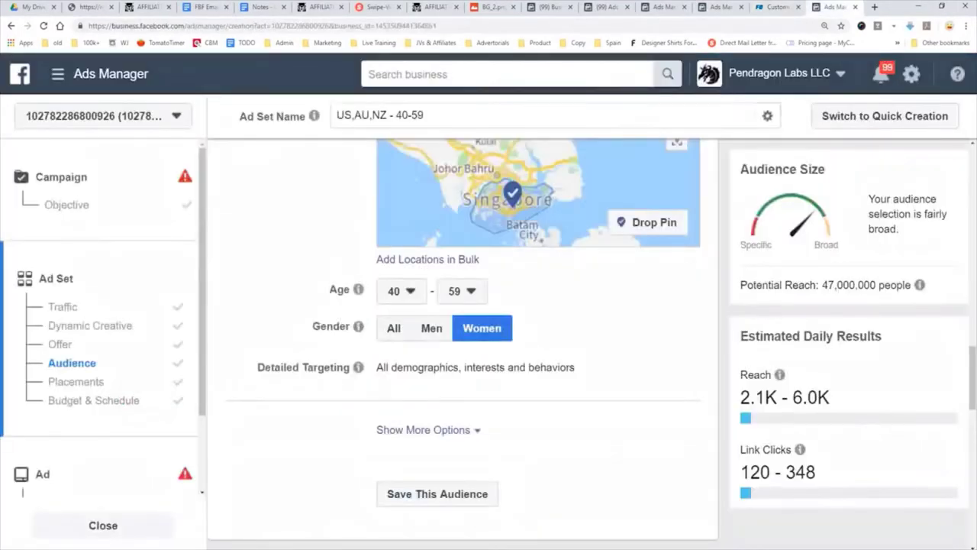
scroll(538, 343, up, 4)
scroll(538, 229, up, 5)
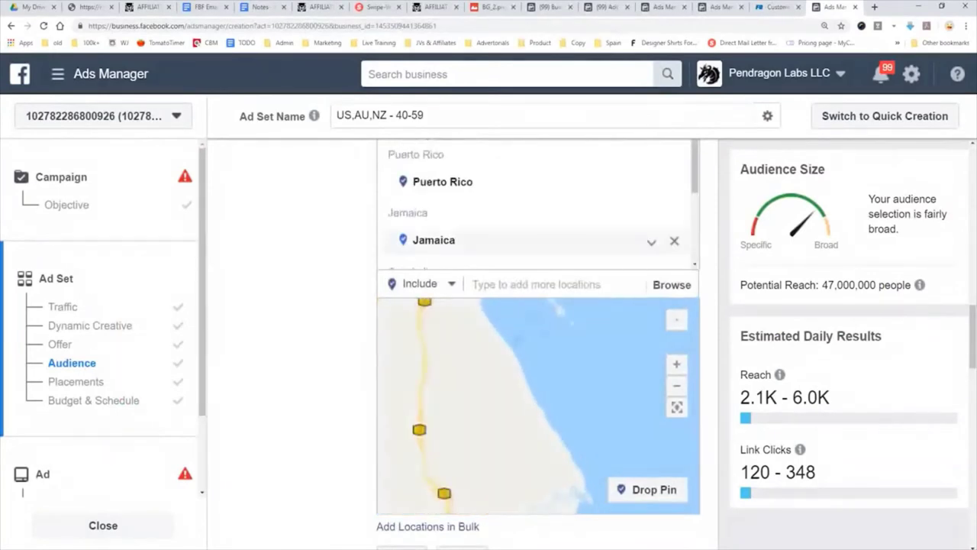
scroll(538, 343, up, 5)
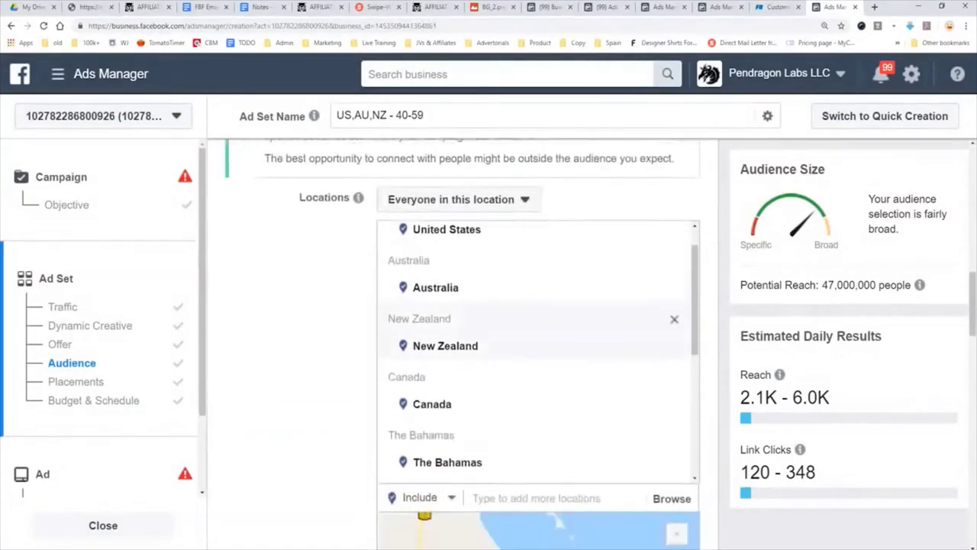
click(674, 265)
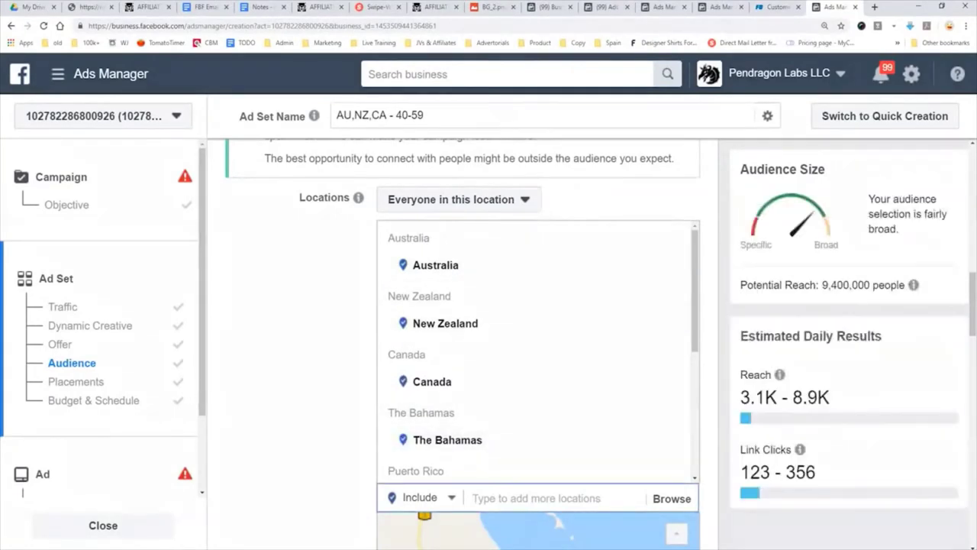
Add the states California, Washington, Colorado, Texas and Florida to the included locations
text(nia)
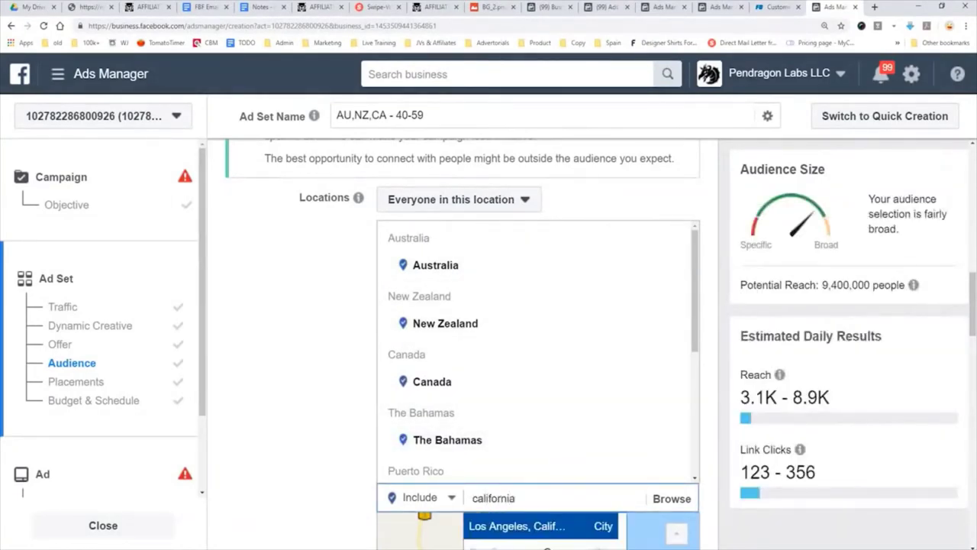
key(Return)
text(washington)
key(Return)
text(colo)
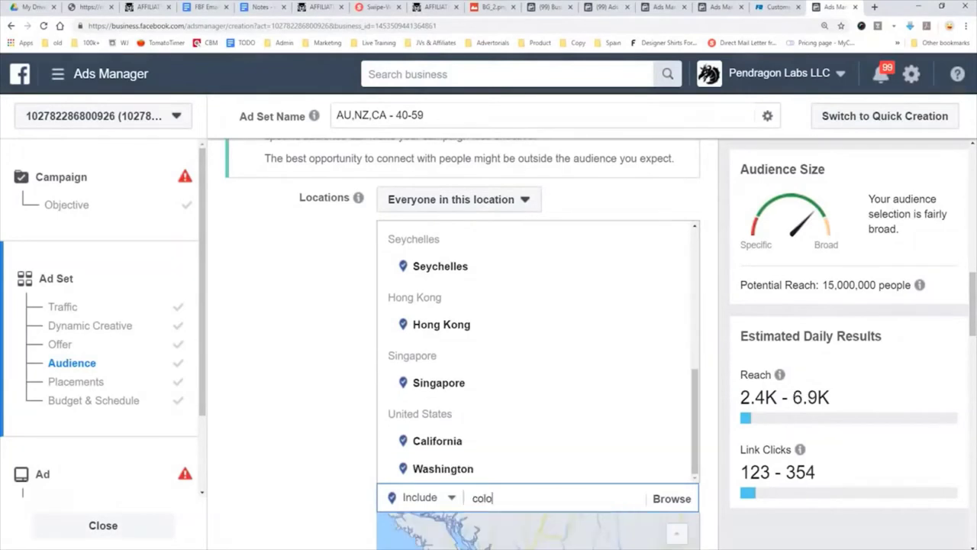
text(rado)
key(Return)
text(texas)
key(Return)
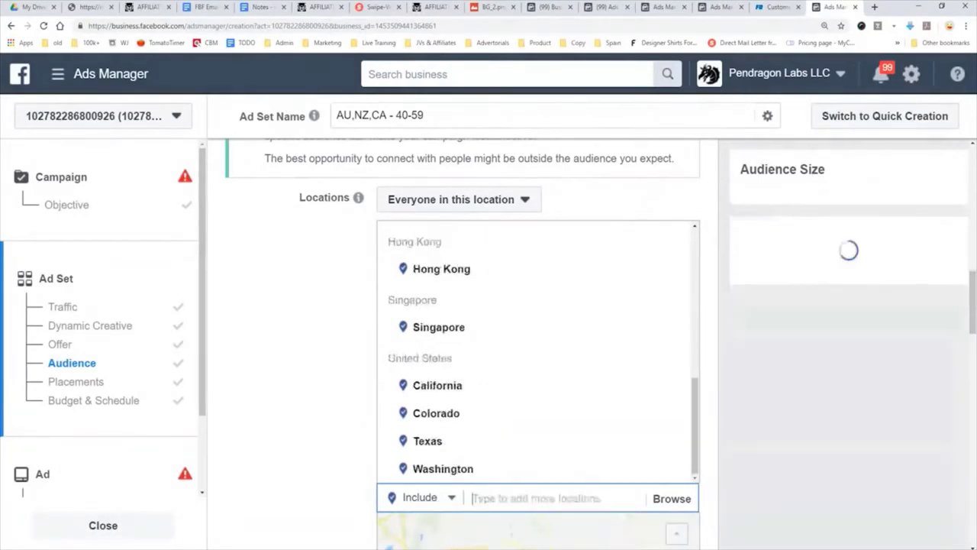
text(florida)
key(Return)
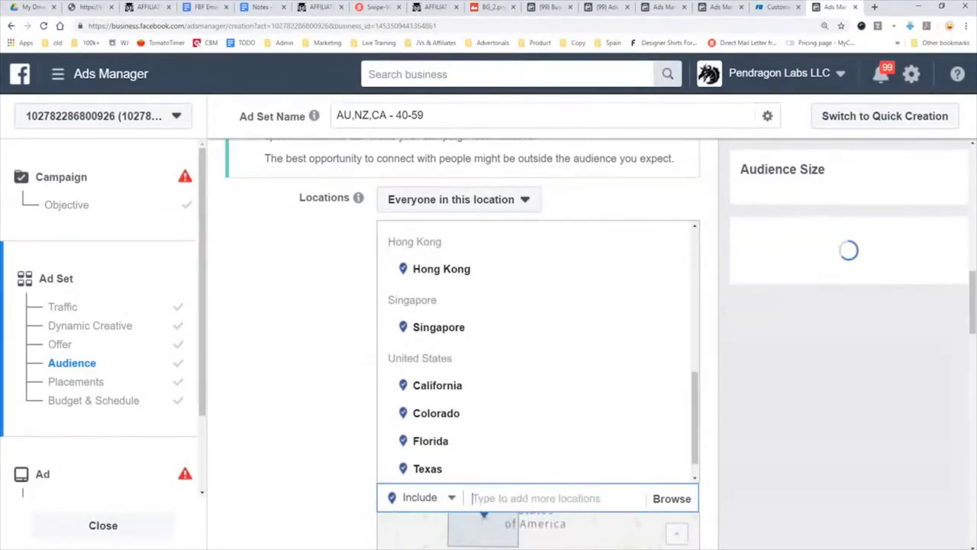
Try to add New York and South Carolina to the included locations
text(new york)
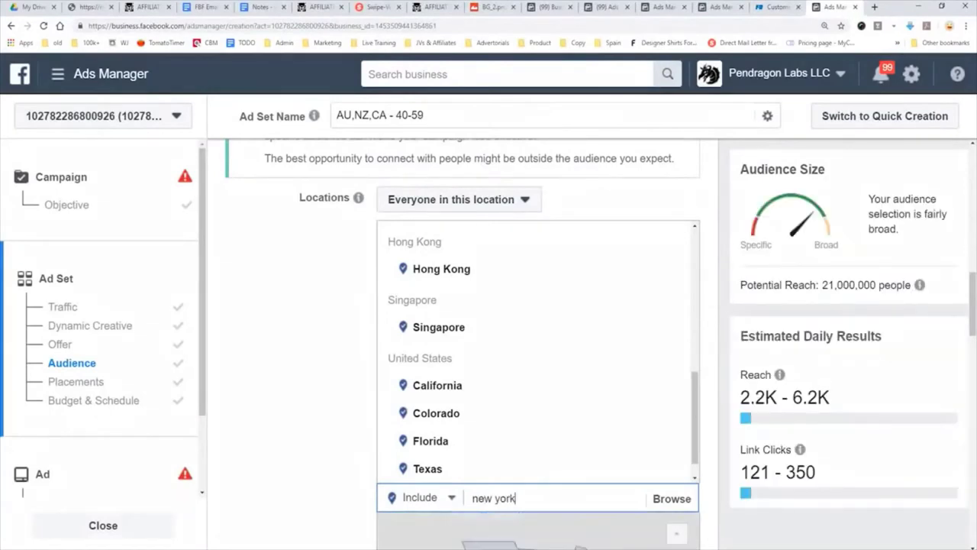
text(south carol)
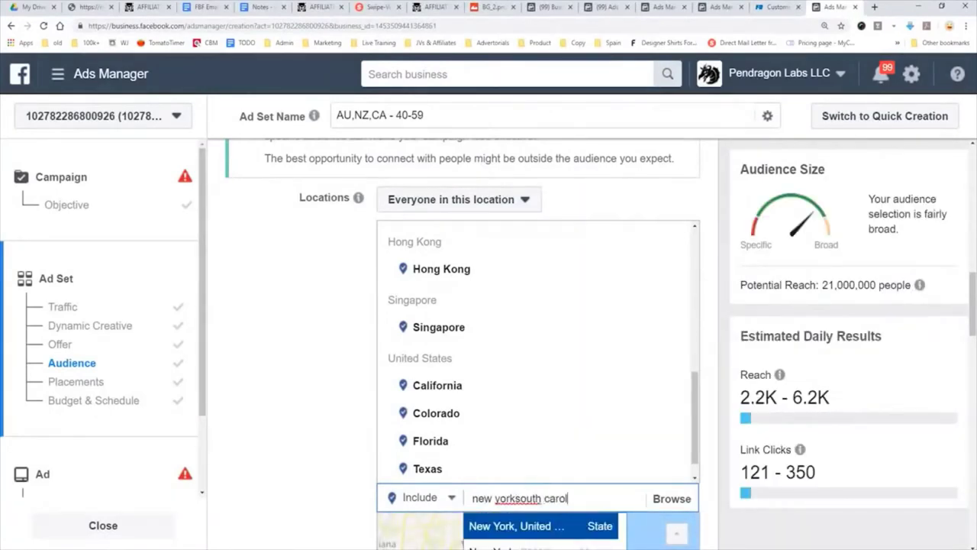
text(i)
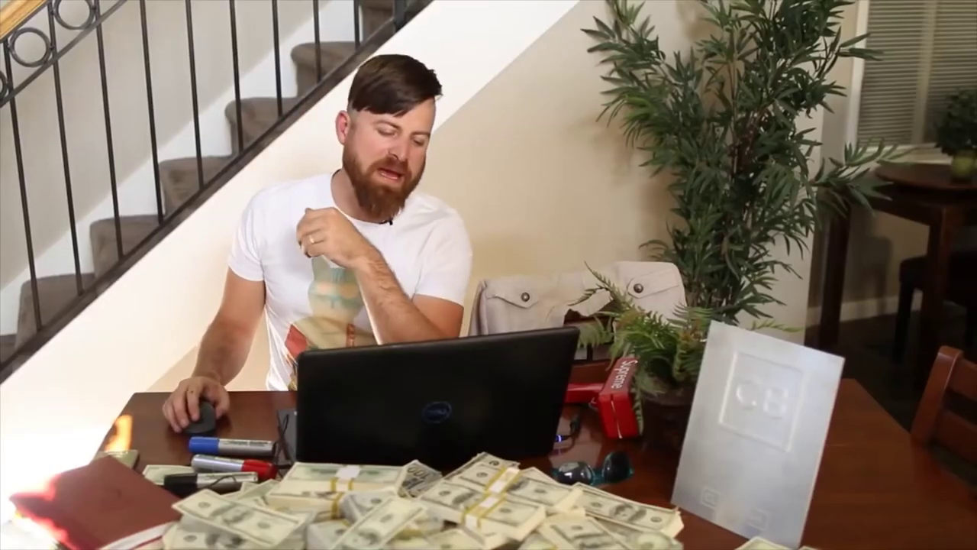
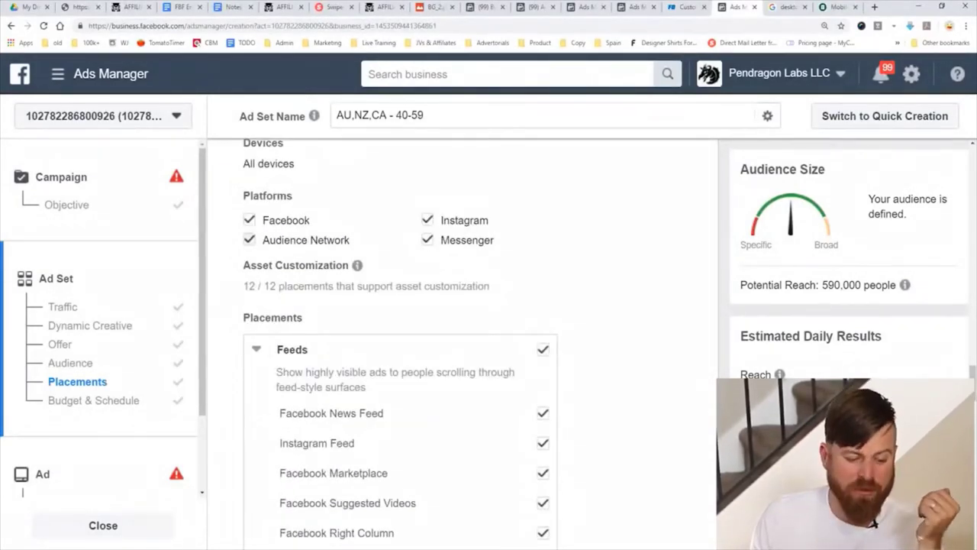
Exclude Audience Network, Instagram and Messenger from the ad set's placement platforms, leaving only Facebook
click(249, 239)
click(428, 220)
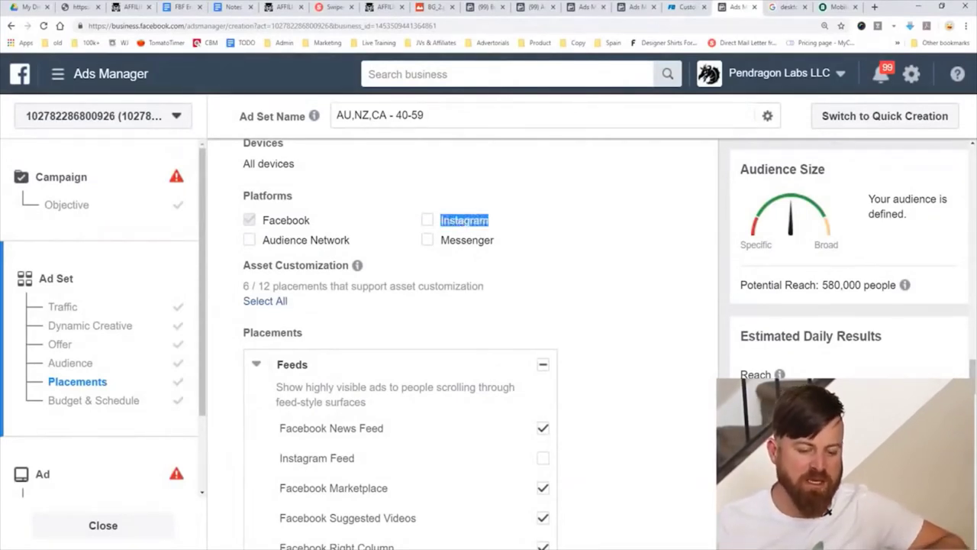
drag(440, 240, 493, 240)
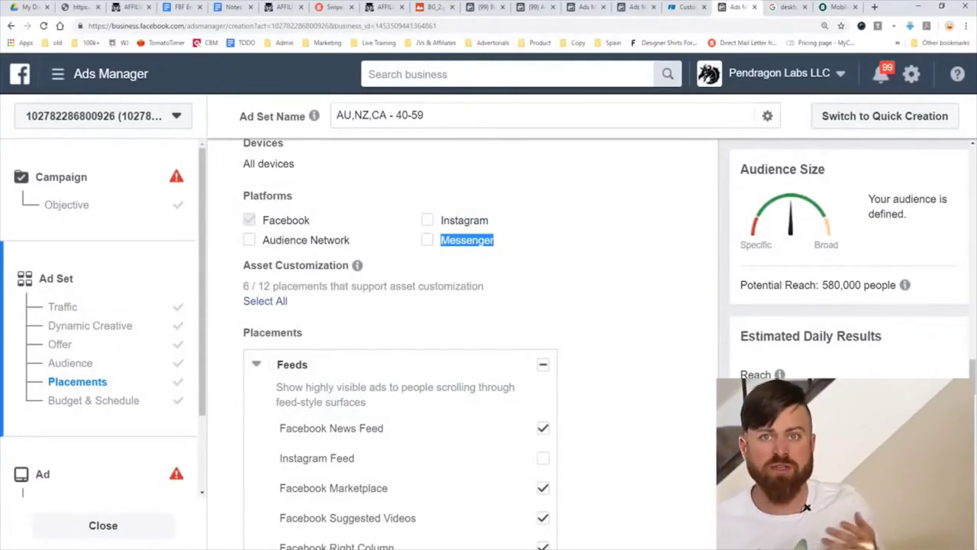
click(493, 239)
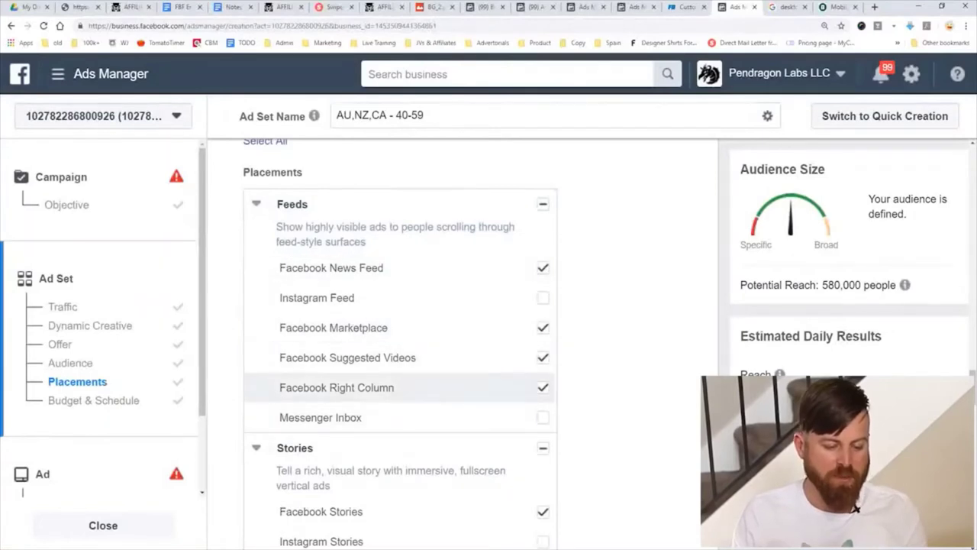
Deselect the Contextual Spaces placement group, including Facebook Instant Articles
scroll(401, 344, down, 3)
scroll(400, 343, down, 5)
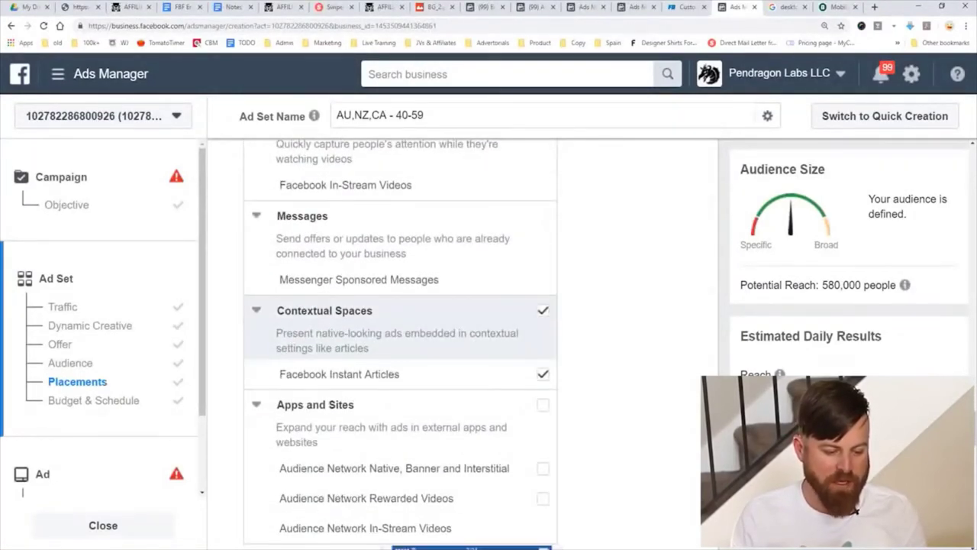
click(542, 310)
Review the Feeds placements, deselect Facebook Stories in the Stories group and look over the remaining placement groups
scroll(401, 321, up, 5)
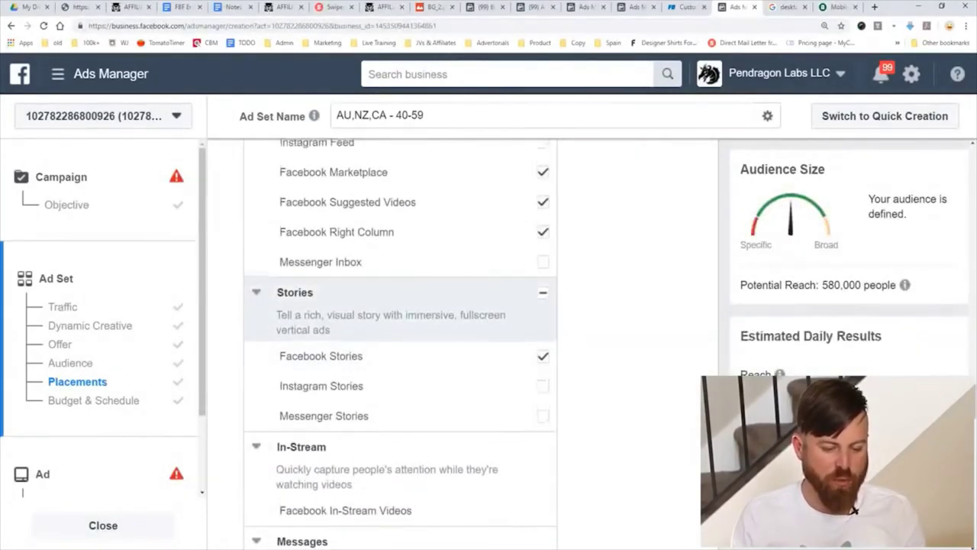
scroll(401, 336, up, 2)
scroll(401, 335, up, 1)
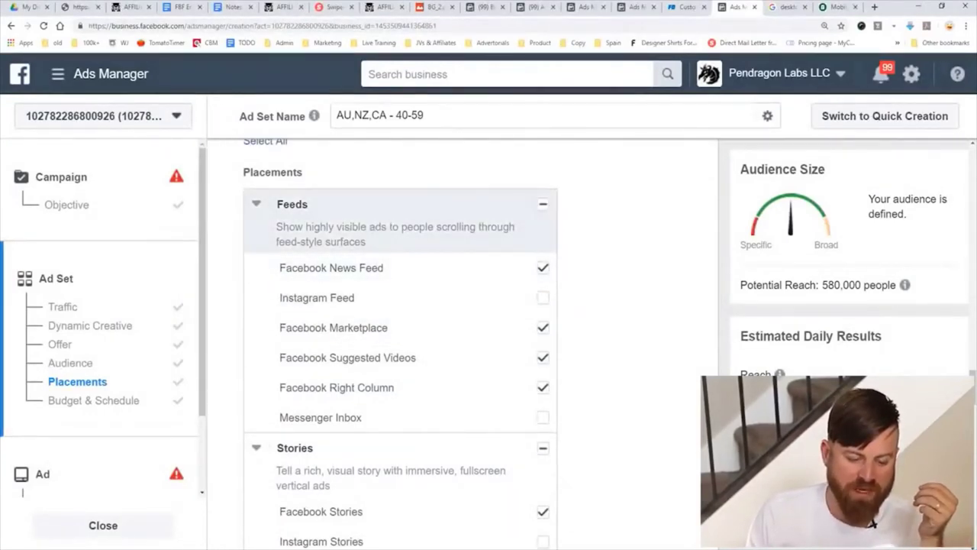
click(256, 204)
click(257, 204)
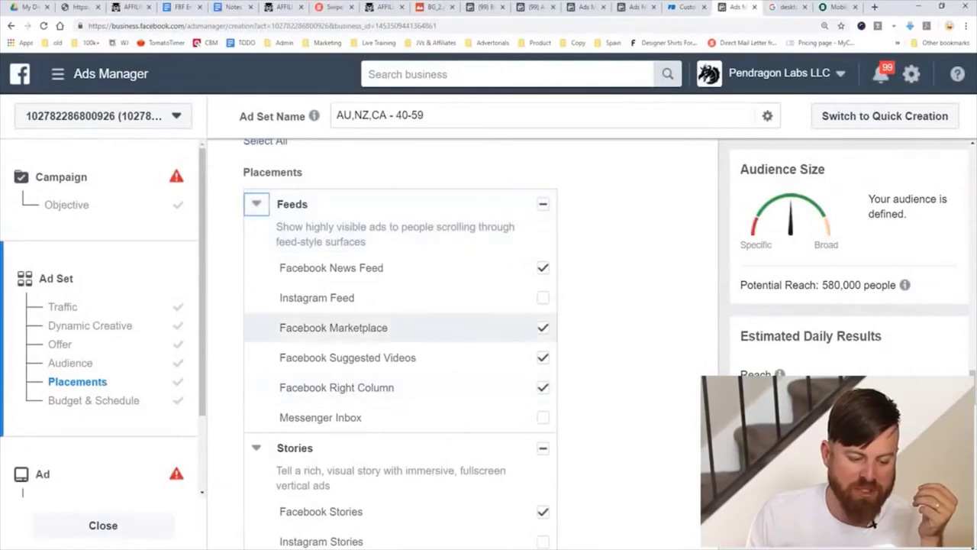
scroll(401, 343, down, 3)
click(542, 351)
scroll(543, 320, down, 1)
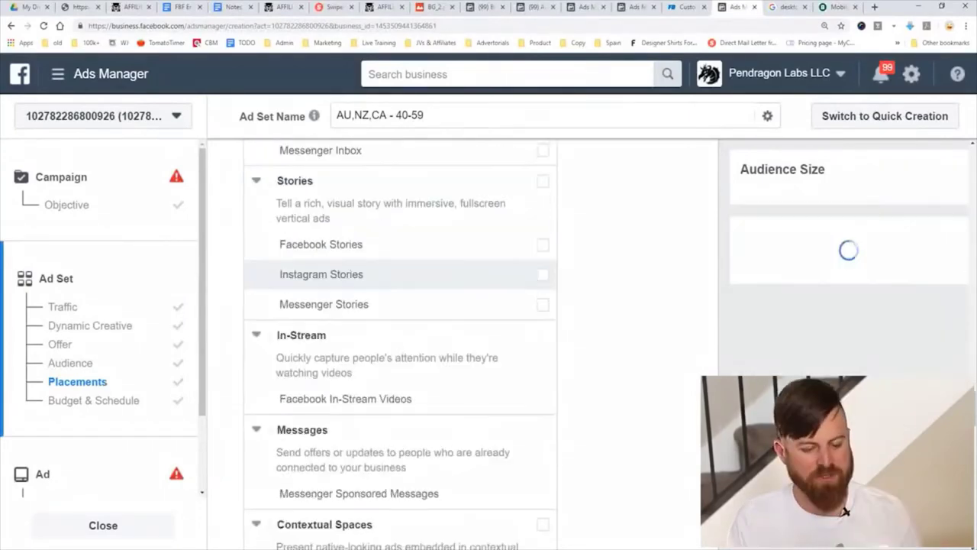
scroll(543, 229, up, 3)
scroll(542, 252, down, 2)
scroll(401, 344, down, 9)
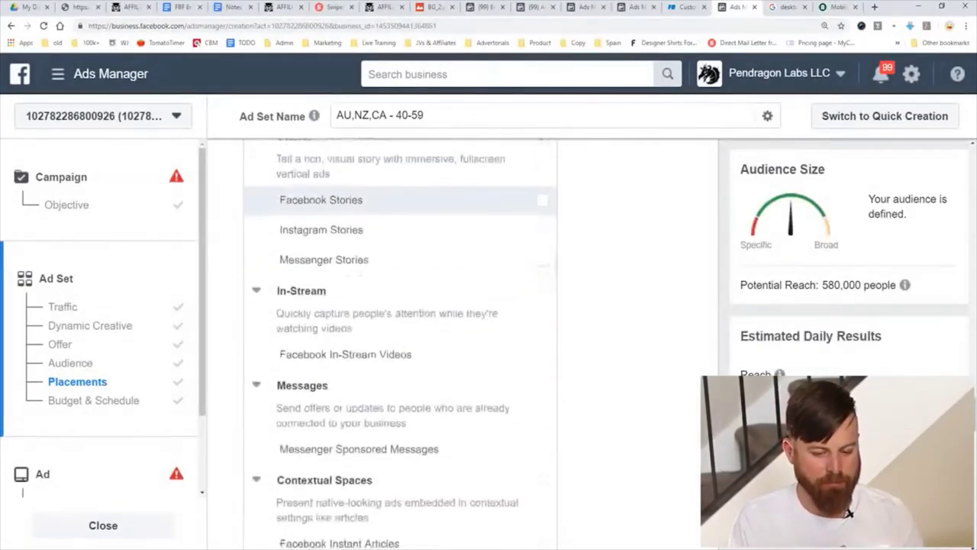
Expand the additional placement options, start editing Specific Mobile Devices & Operating Systems and open the mobile device choices
scroll(458, 344, down, 5)
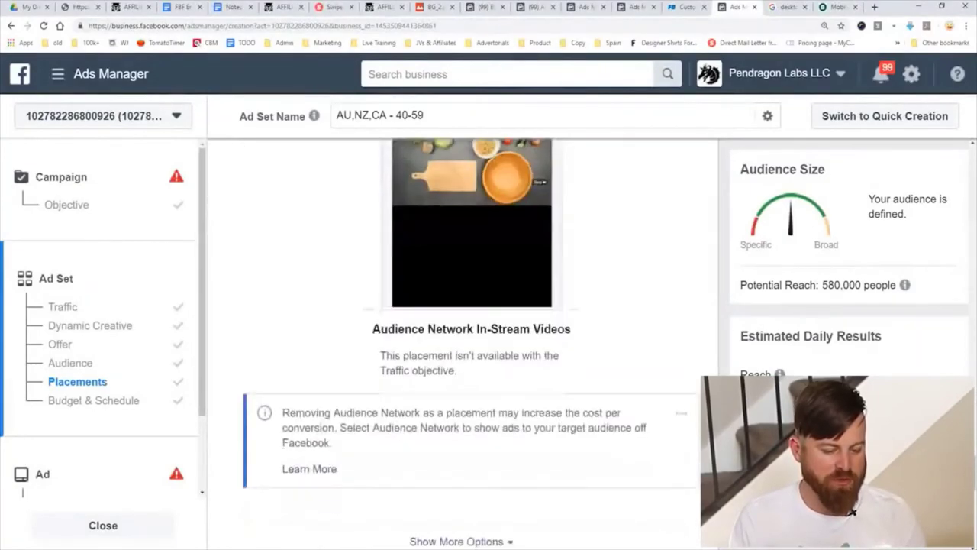
scroll(458, 344, up, 1)
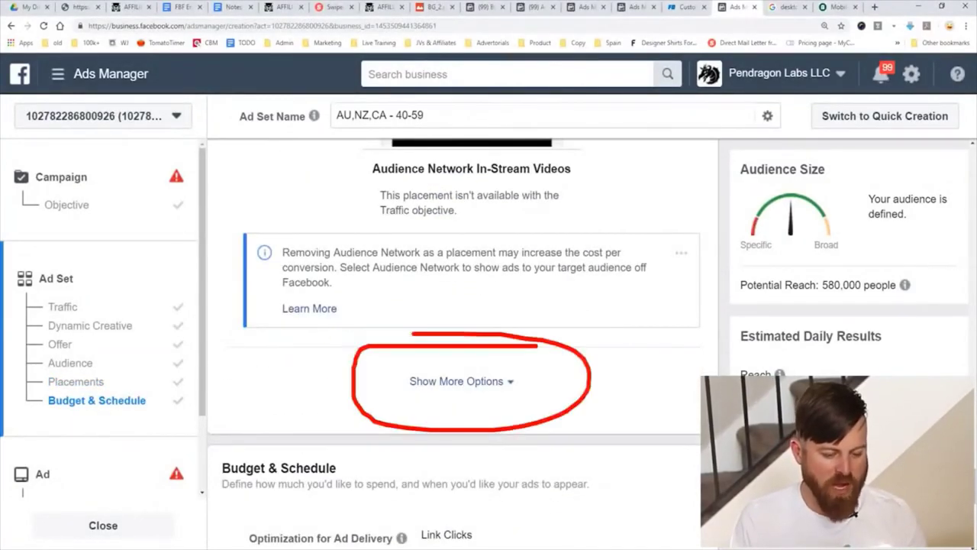
click(461, 381)
scroll(464, 344, down, 2)
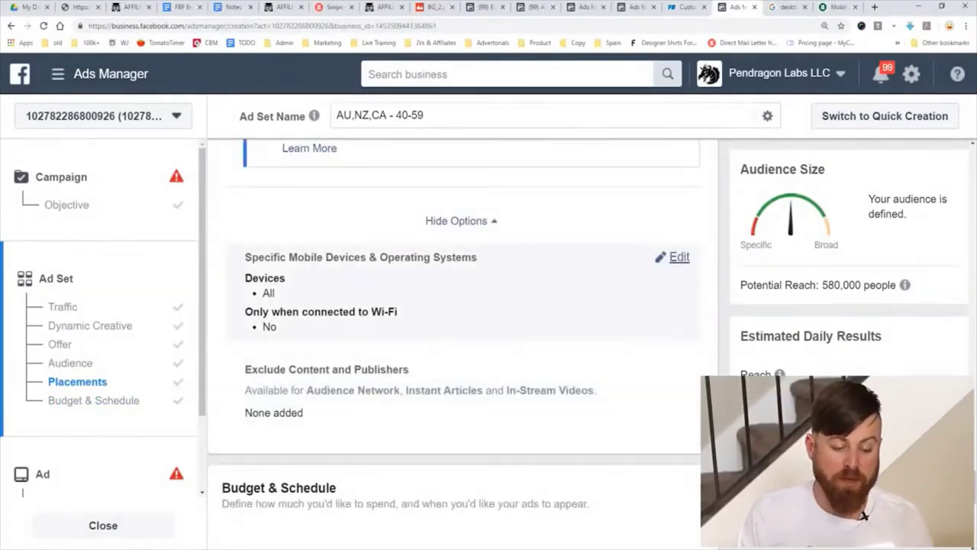
click(678, 257)
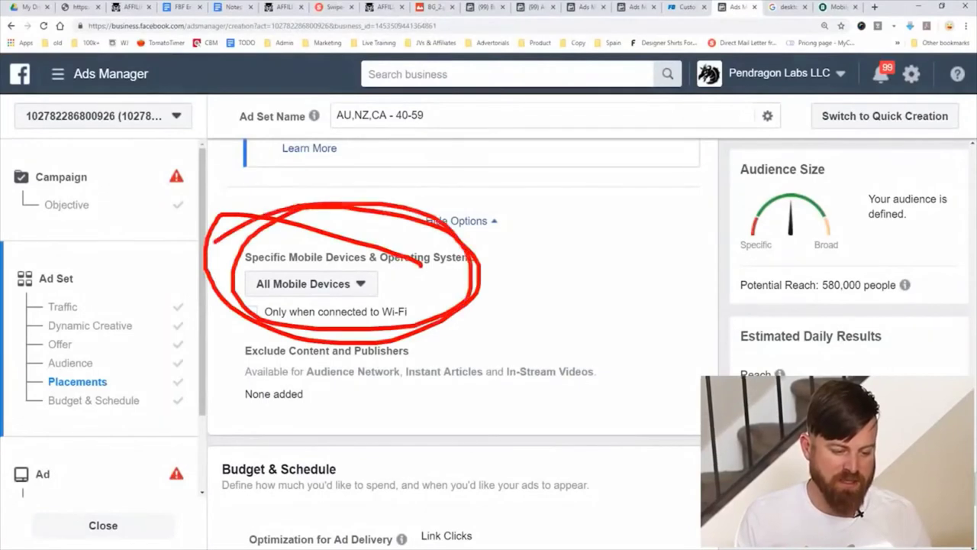
click(310, 284)
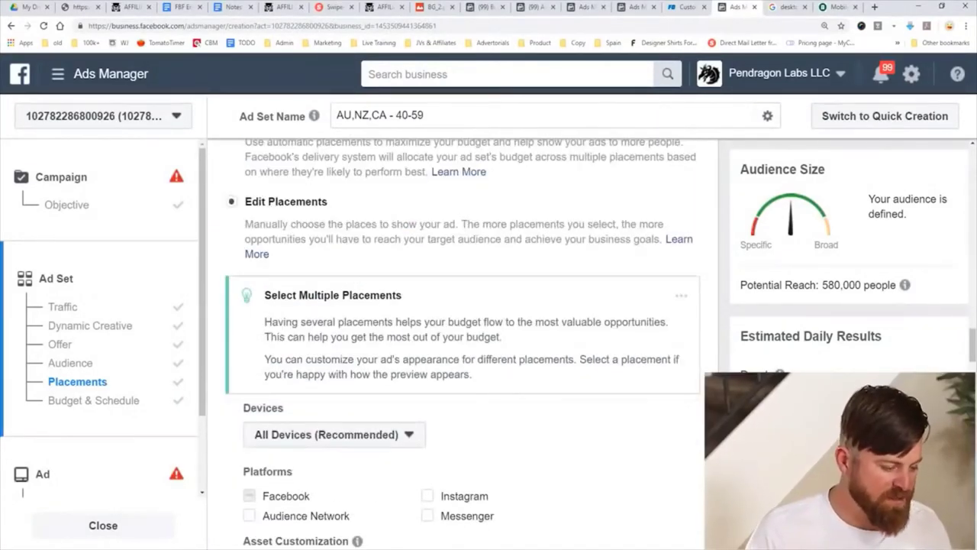
Limit the placement devices to Desktop by deselecting Mobile
scroll(458, 343, up, 1)
scroll(463, 343, down, 2)
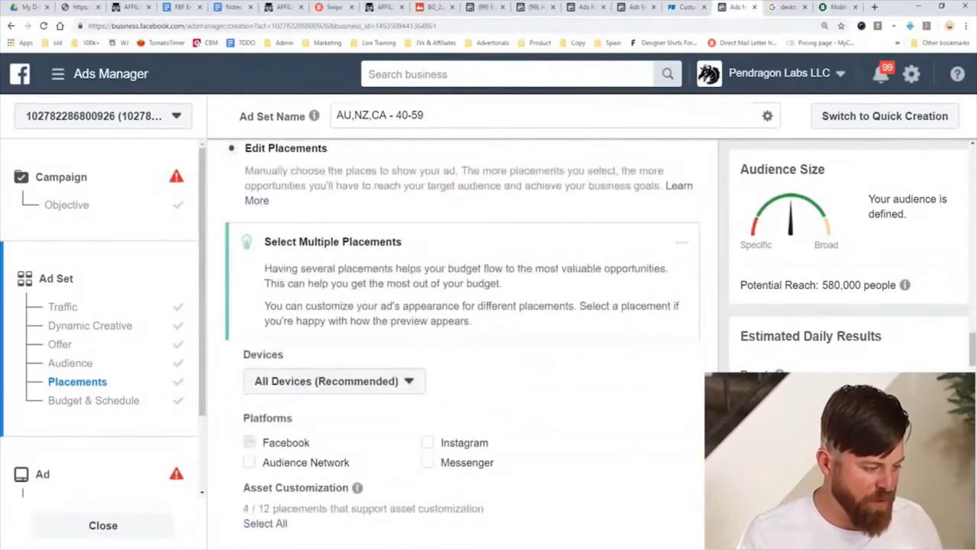
click(334, 381)
click(289, 407)
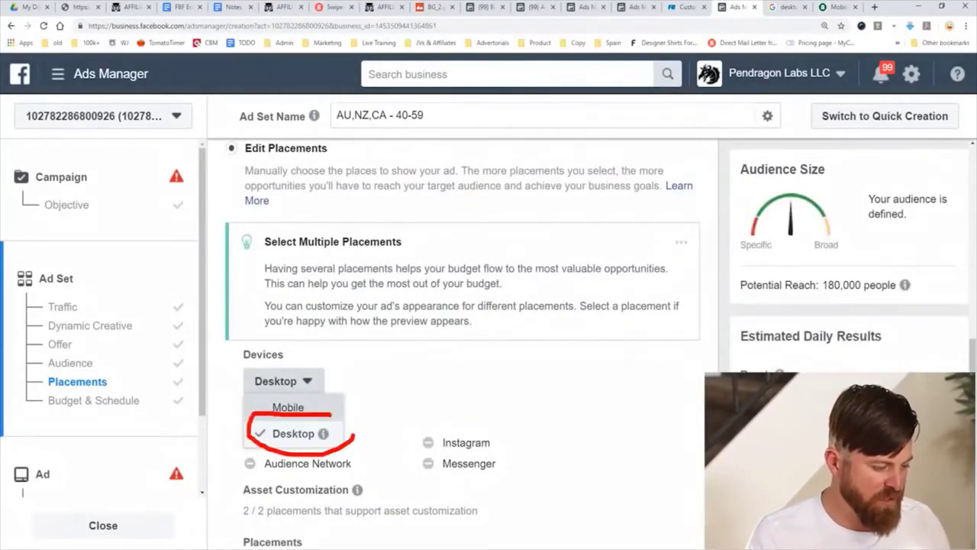
mouse_move(264, 413)
mouse_down()
mouse_move(257, 417)
mouse_move(346, 424)
mouse_up()
key(Escape)
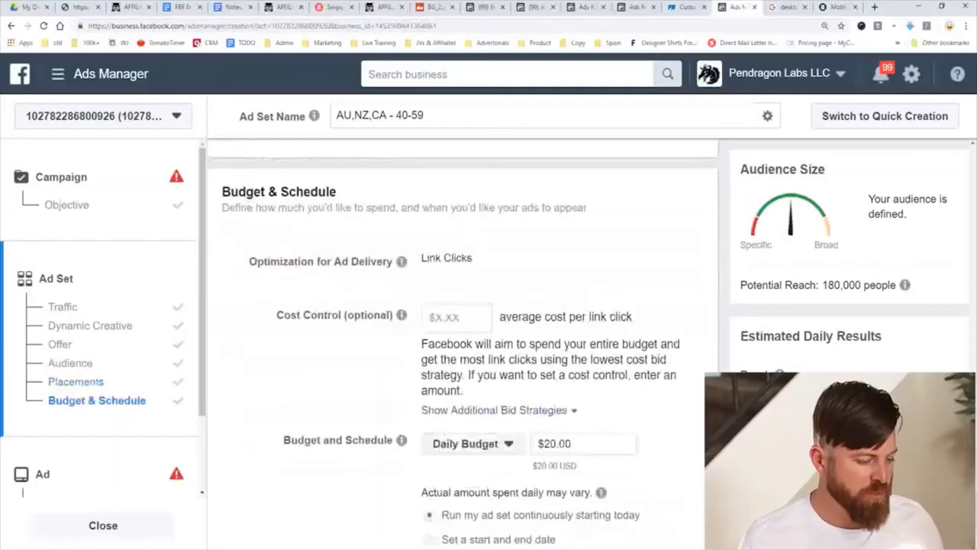
Examine the Budget & Schedule section and read the explanation of the optional Cost Control
scroll(456, 344, down, 2)
scroll(456, 343, up, 3)
scroll(457, 343, down, 1)
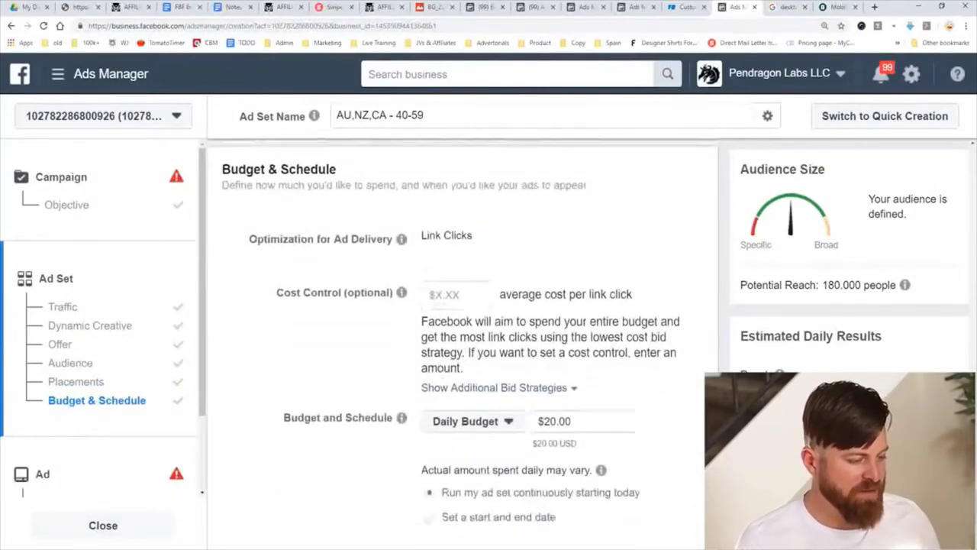
scroll(463, 344, down, 1)
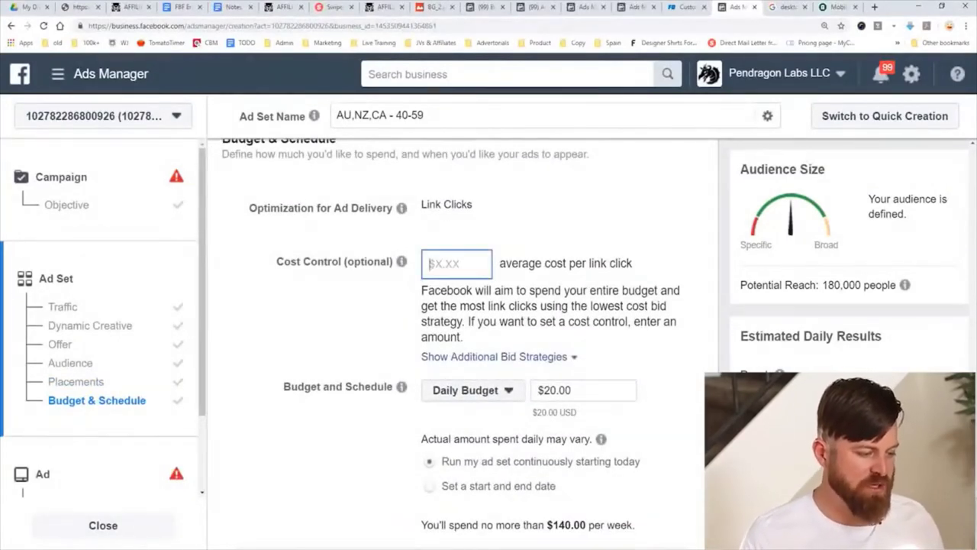
click(463, 221)
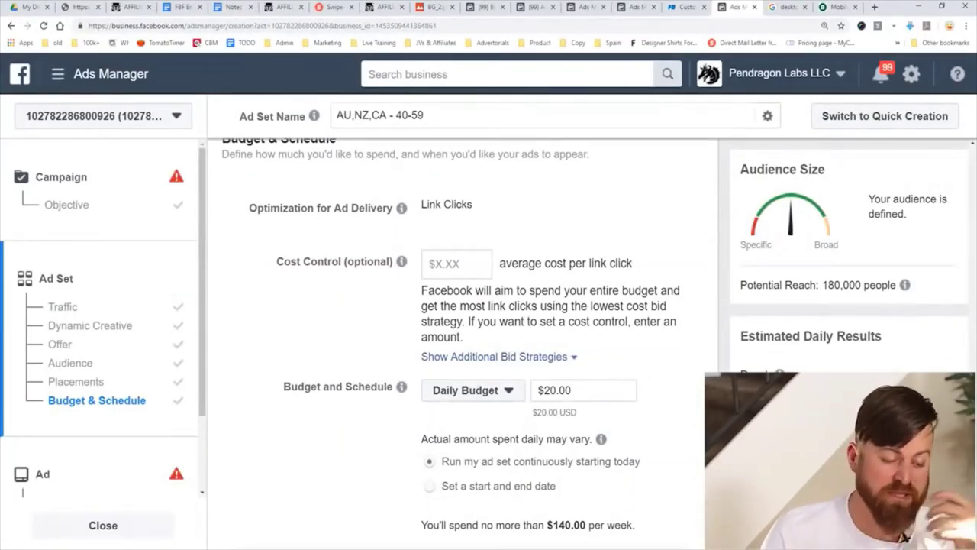
mouse_move(401, 261)
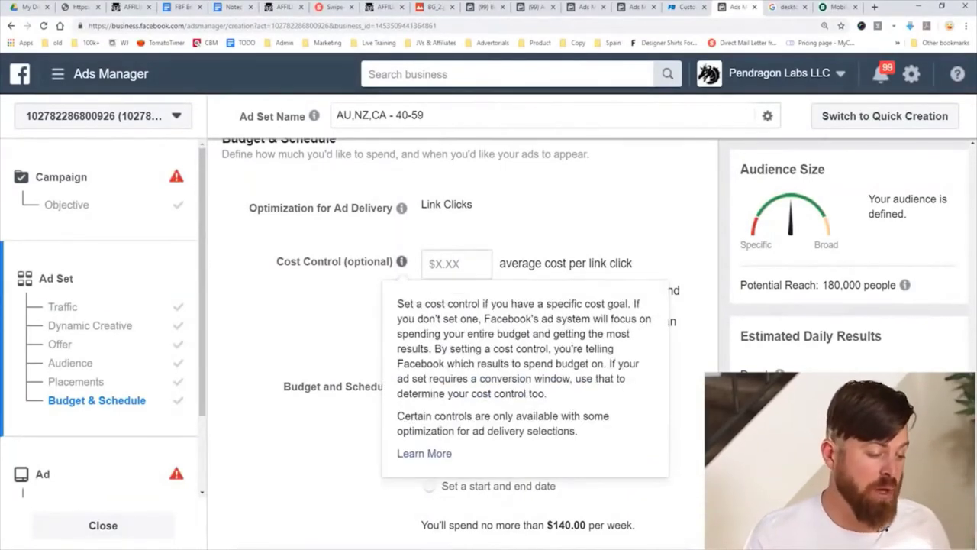
mouse_move(262, 233)
mouse_down()
mouse_move(264, 299)
mouse_move(677, 252)
mouse_move(243, 240)
mouse_up()
key(Escape)
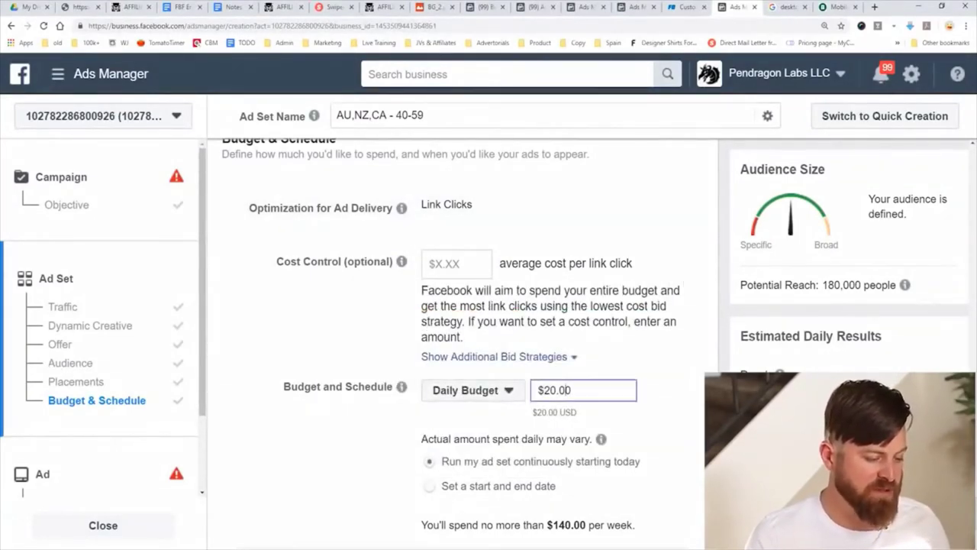
Check the daily budget amount and read the explanation of the Budget and Schedule setting
drag(573, 390, 402, 387)
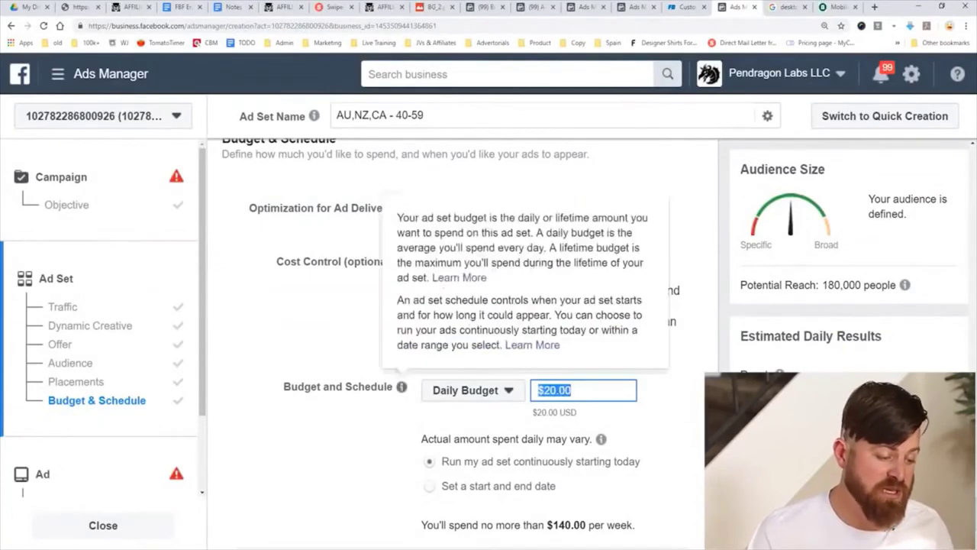
click(382, 412)
scroll(463, 344, down, 1)
mouse_move(661, 275)
mouse_down()
mouse_move(513, 278)
mouse_move(539, 247)
mouse_move(516, 370)
mouse_move(543, 177)
mouse_up()
key(Escape)
Try a Lifetime Budget of $100 for the ad set and return to Daily Budget
click(473, 283)
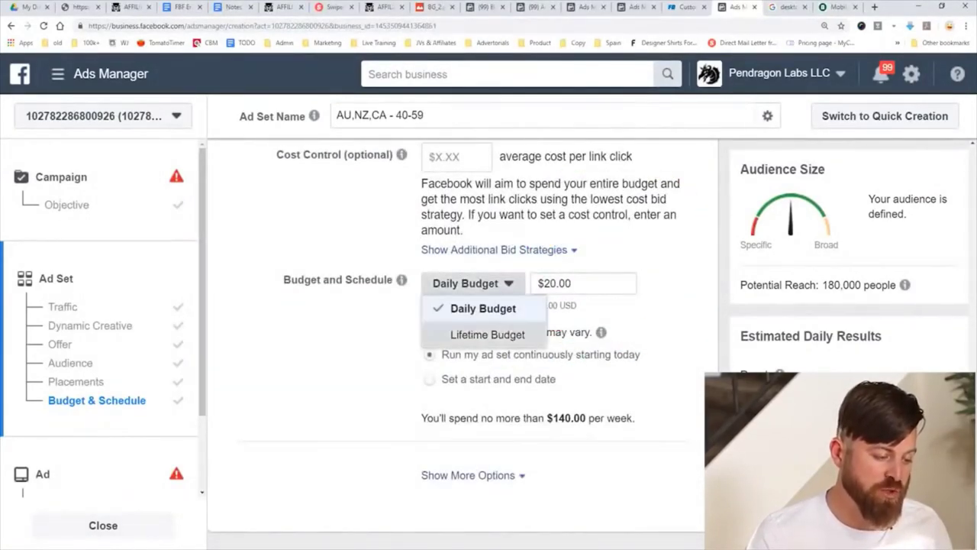
click(487, 334)
text(1)
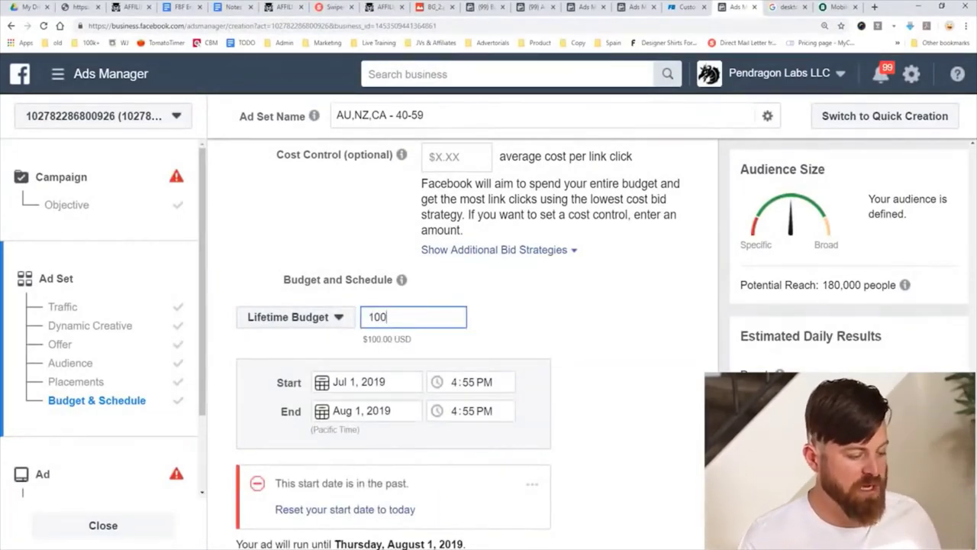
key(Tab)
click(295, 316)
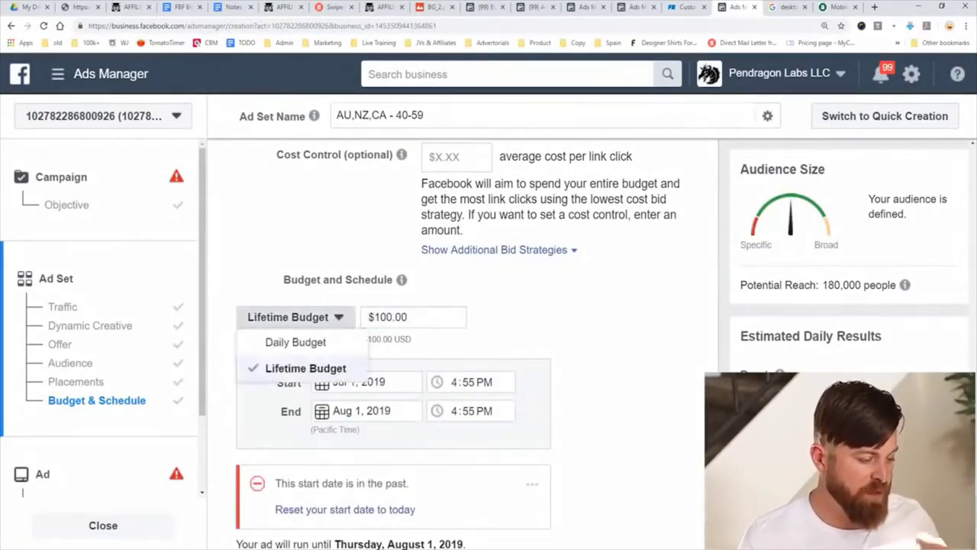
click(295, 343)
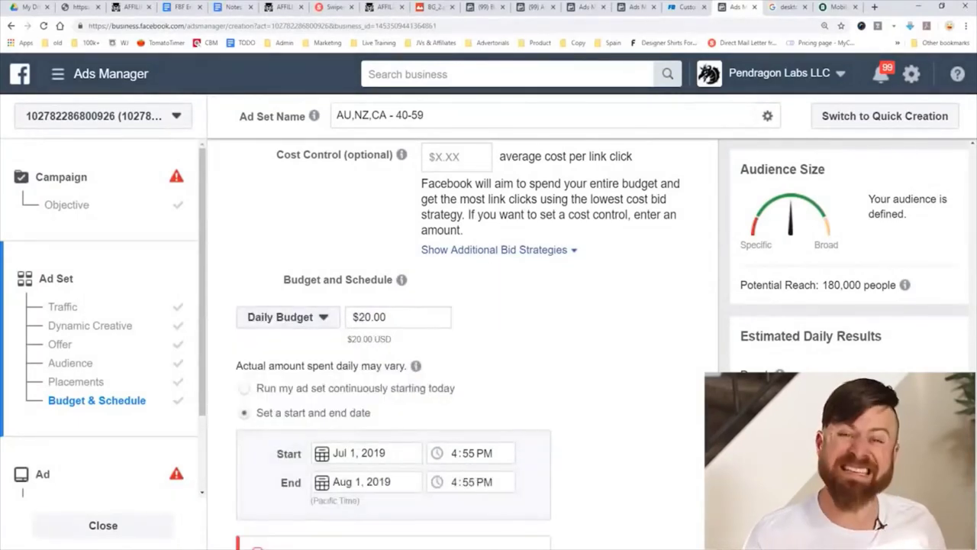
Review the daily budget's start and end dates in the ad set schedule
scroll(462, 344, down, 3)
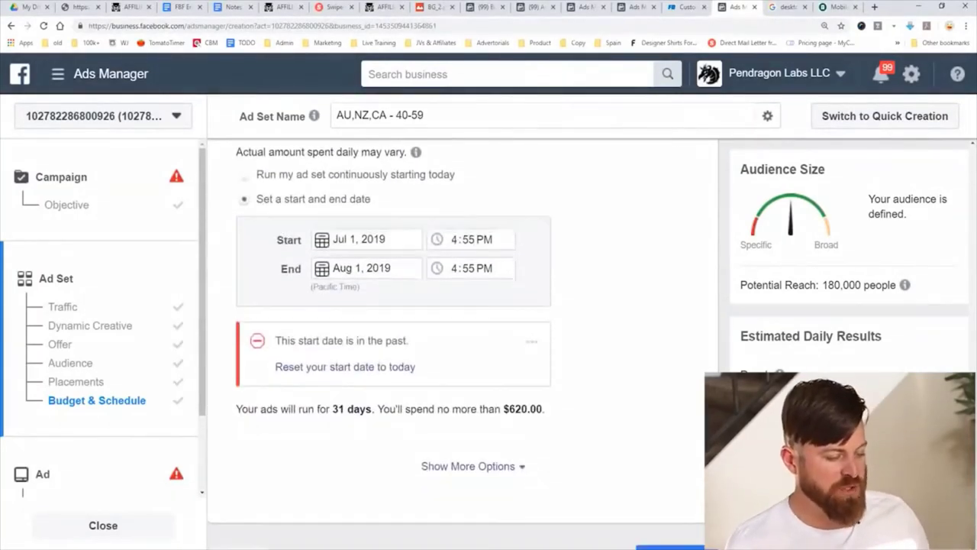
scroll(462, 343, up, 1)
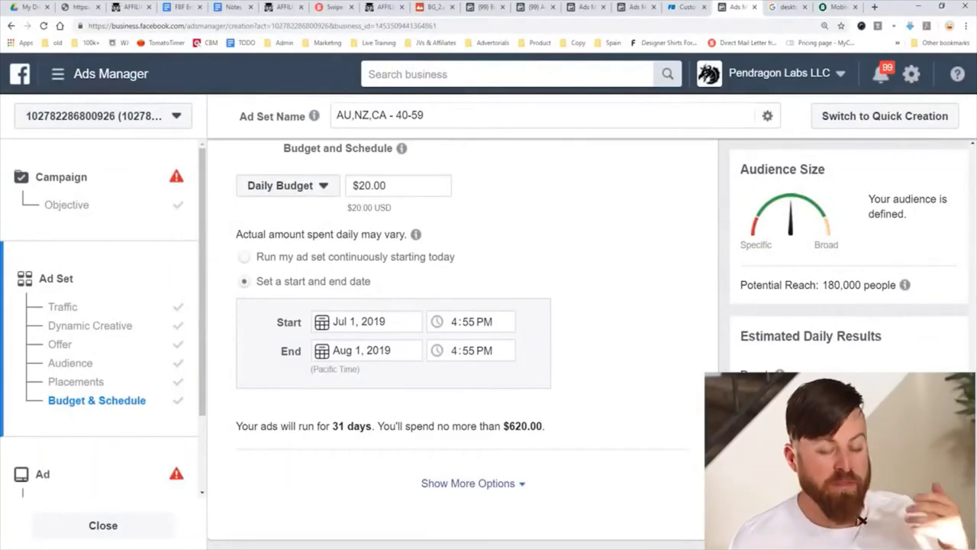
scroll(461, 343, down, 1)
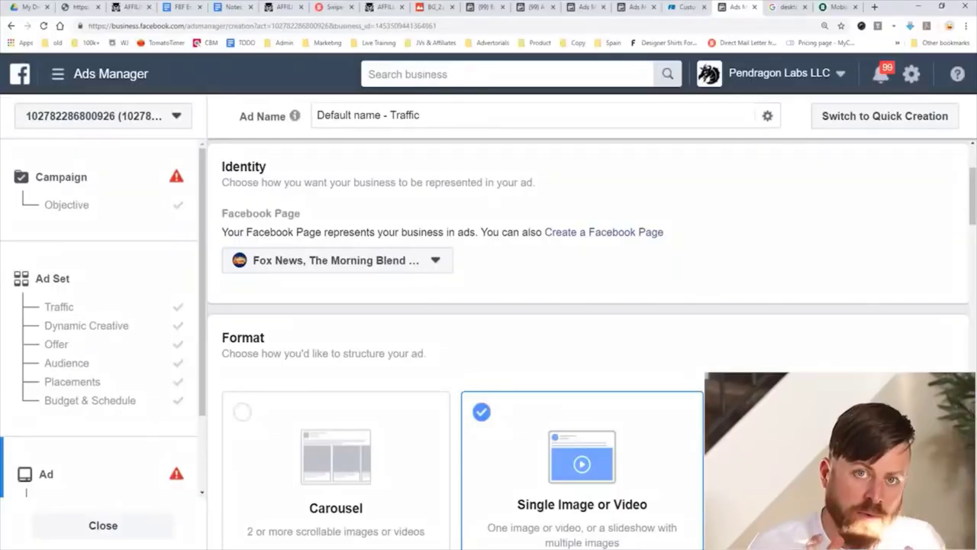
Review the ad's Single Image or Video format and select Video/Slideshow as the media type
scroll(591, 336, down, 5)
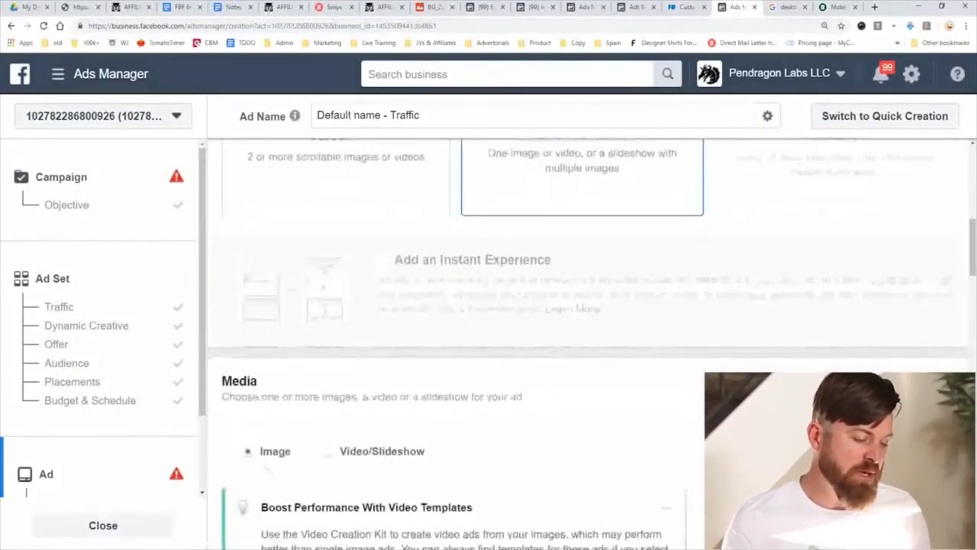
scroll(592, 336, up, 4)
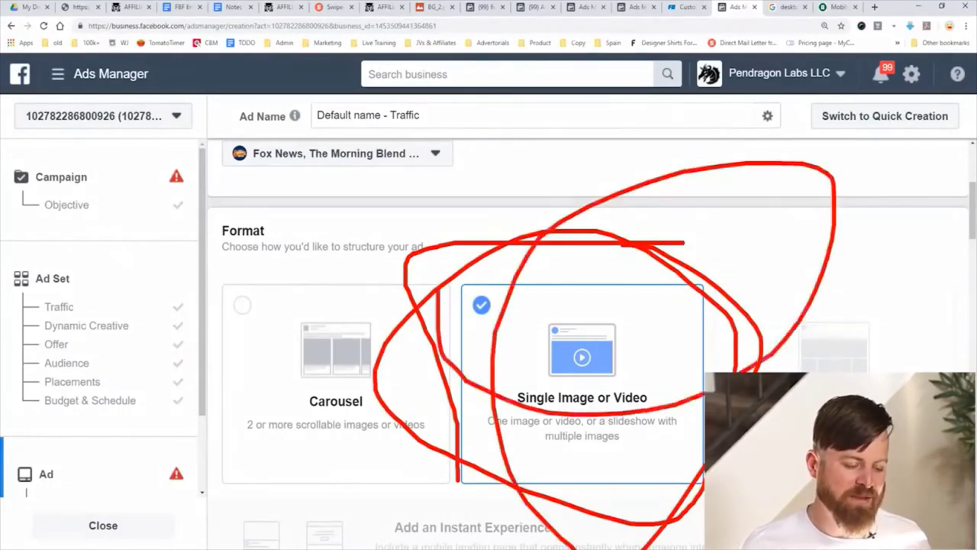
mouse_move(683, 243)
mouse_down()
mouse_move(634, 476)
mouse_move(580, 218)
mouse_up()
key(Escape)
scroll(582, 344, down, 6)
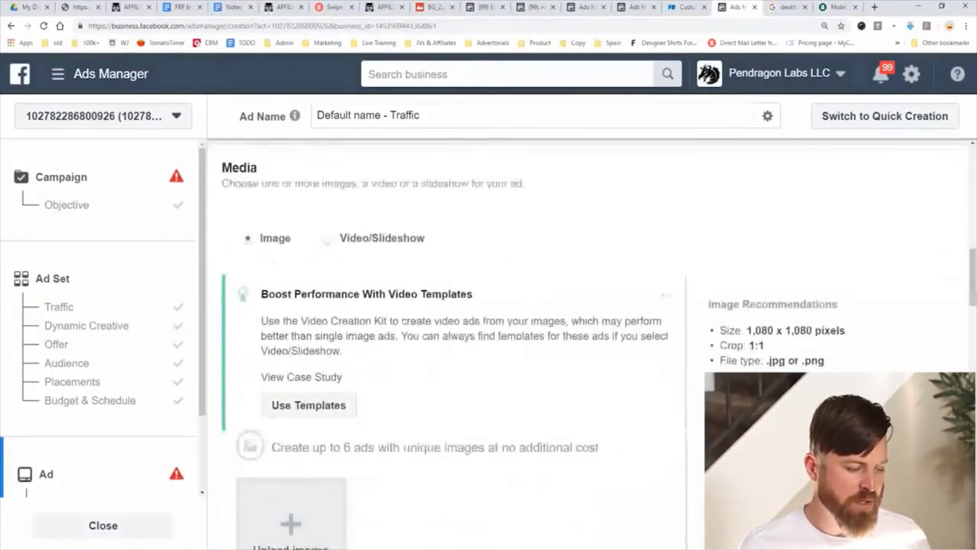
scroll(588, 344, down, 1)
scroll(588, 344, up, 1)
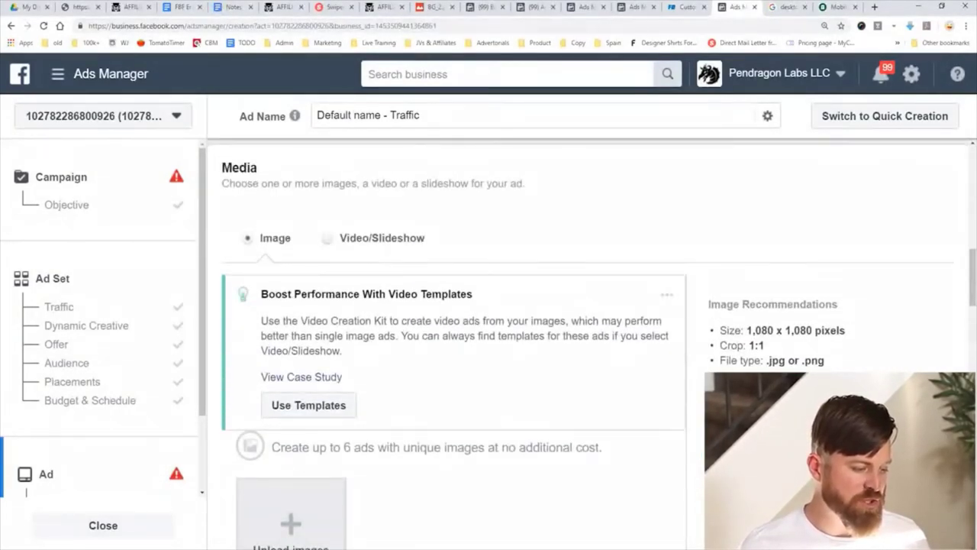
click(327, 238)
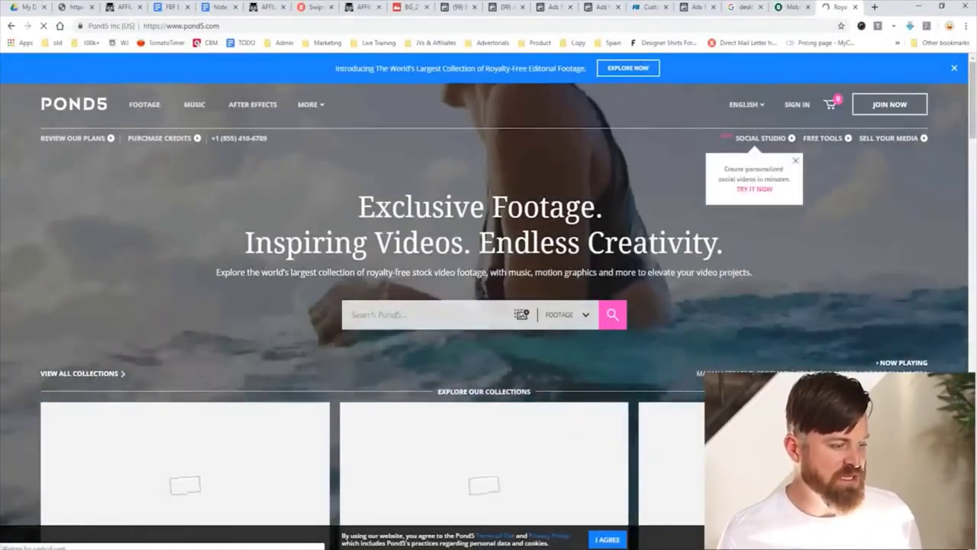
Search Pond5 for "weight loss" footage and download the Woman Weight Loss Concept clip with the browser's video downloader extension
text(weight loss)
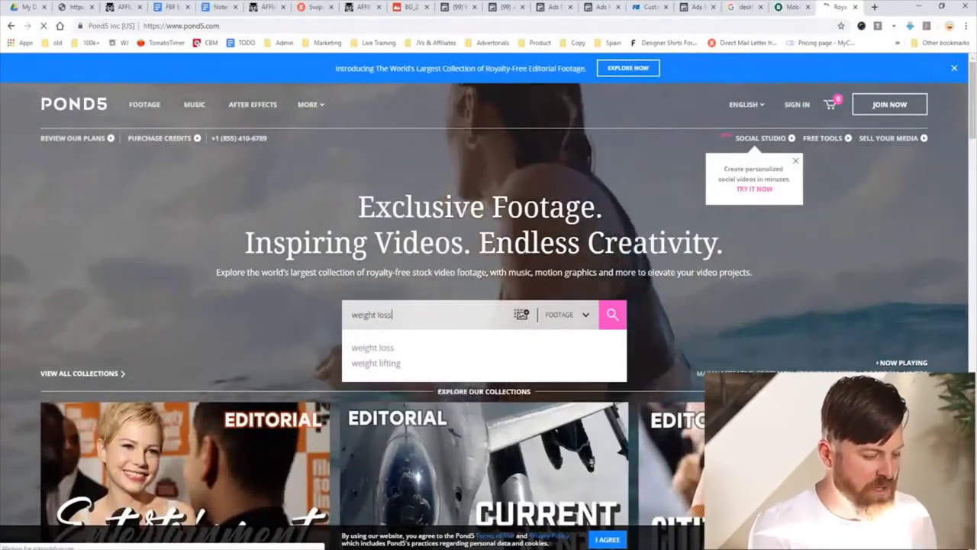
key(Return)
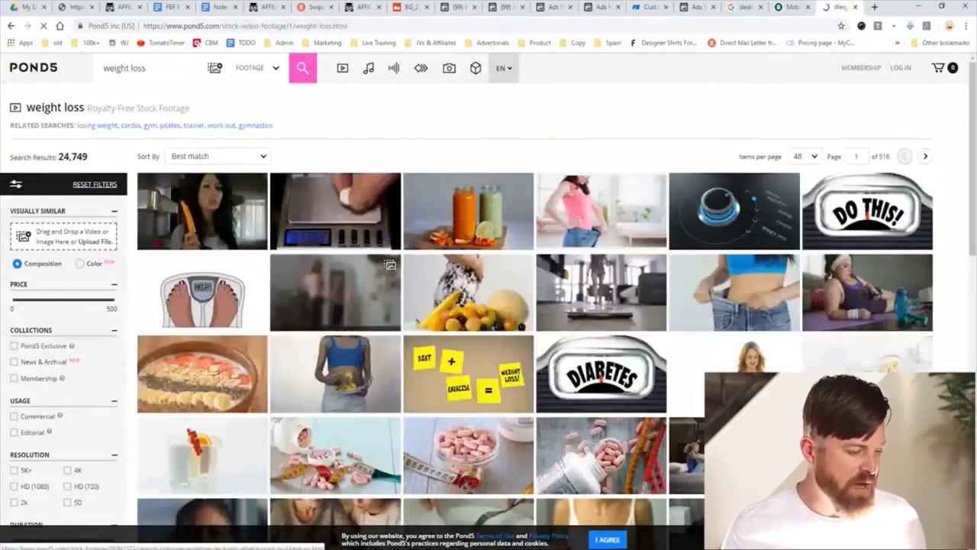
mouse_move(600, 210)
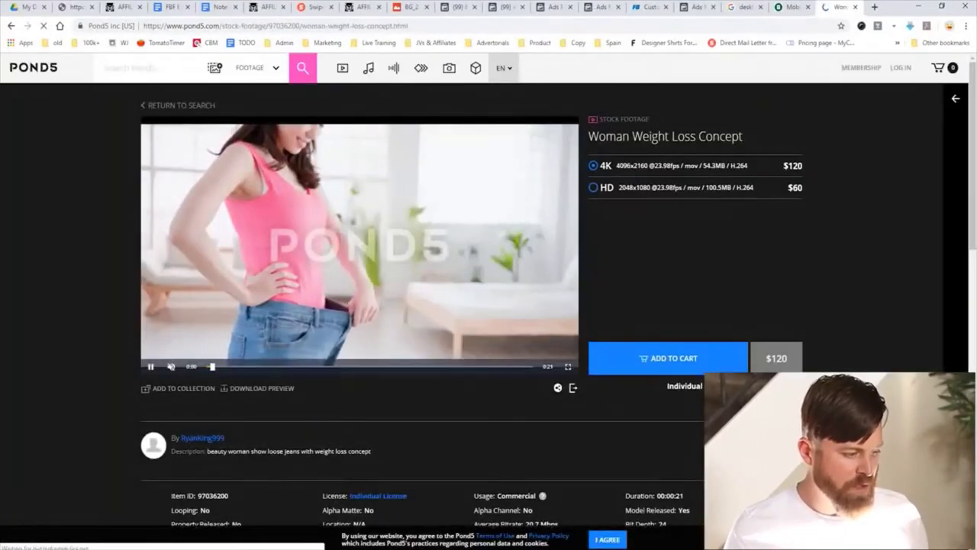
click(910, 26)
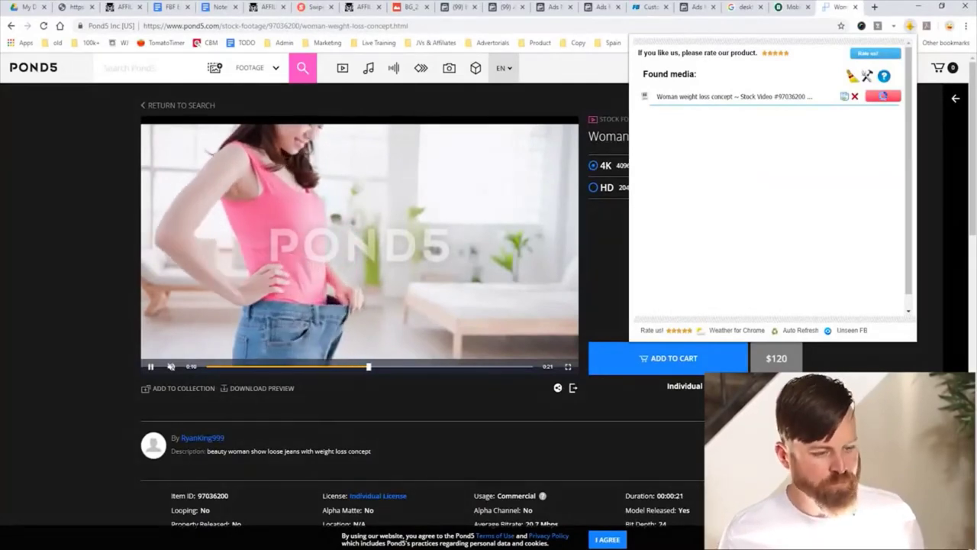
click(882, 96)
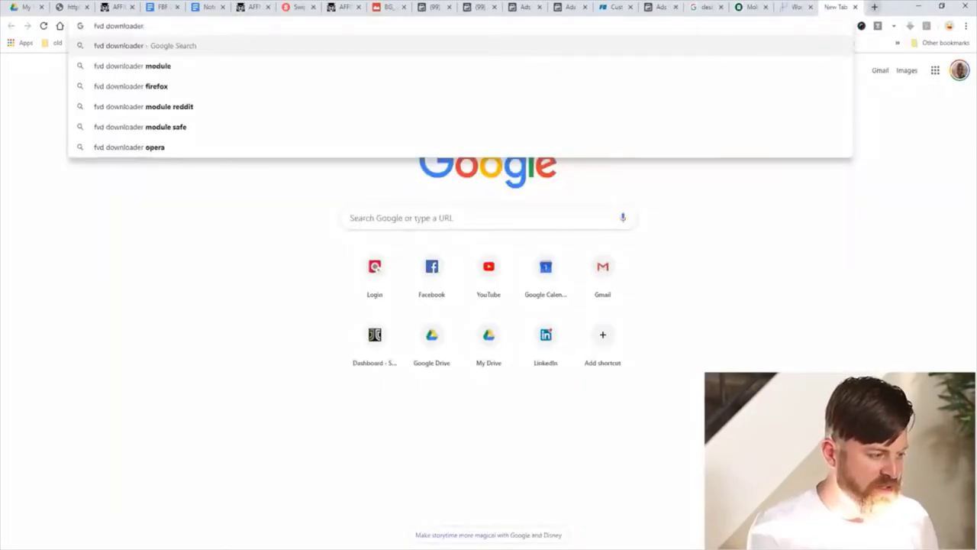
Search Google for "fvd downloader chrome" and open the Flash Video Downloader page in the Chrome Web Store
text(chrome)
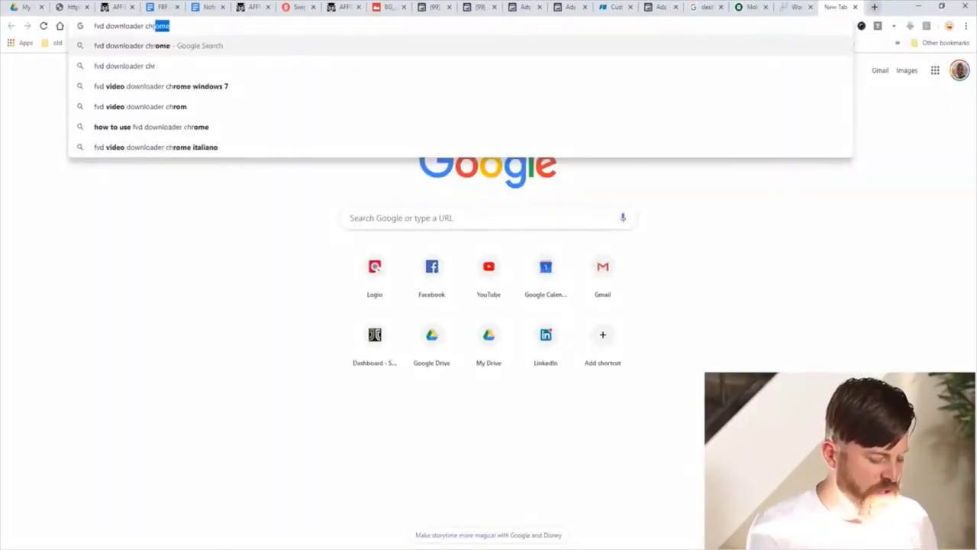
key(Return)
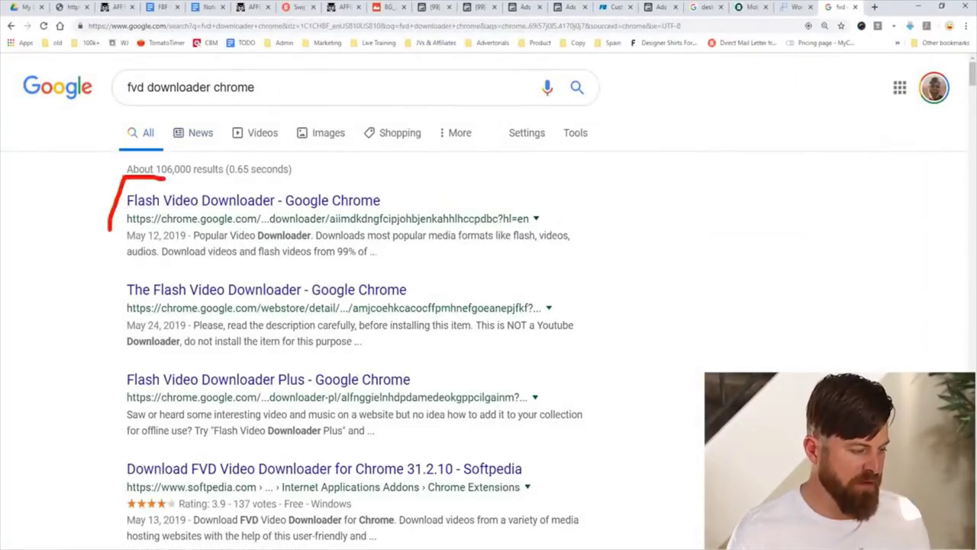
drag(108, 227, 584, 281)
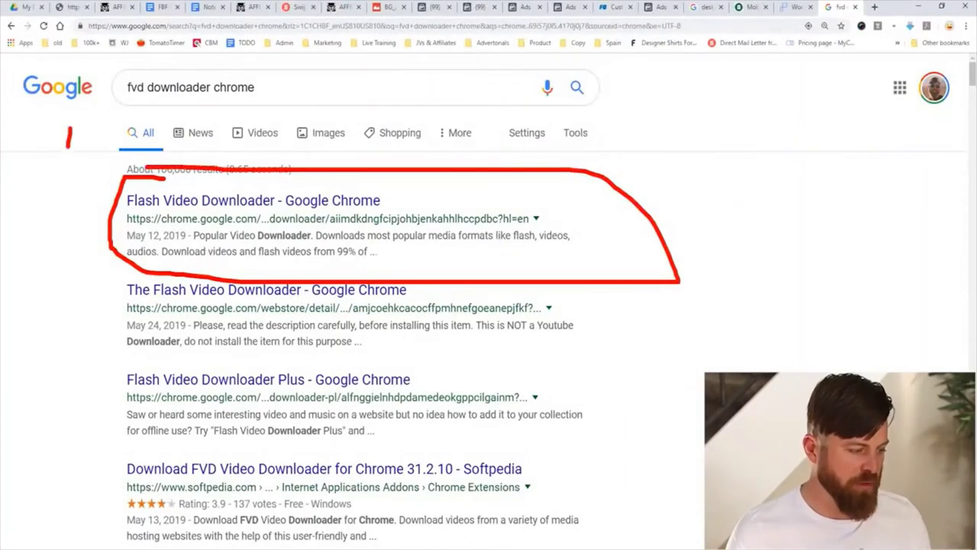
key(Escape)
click(252, 200)
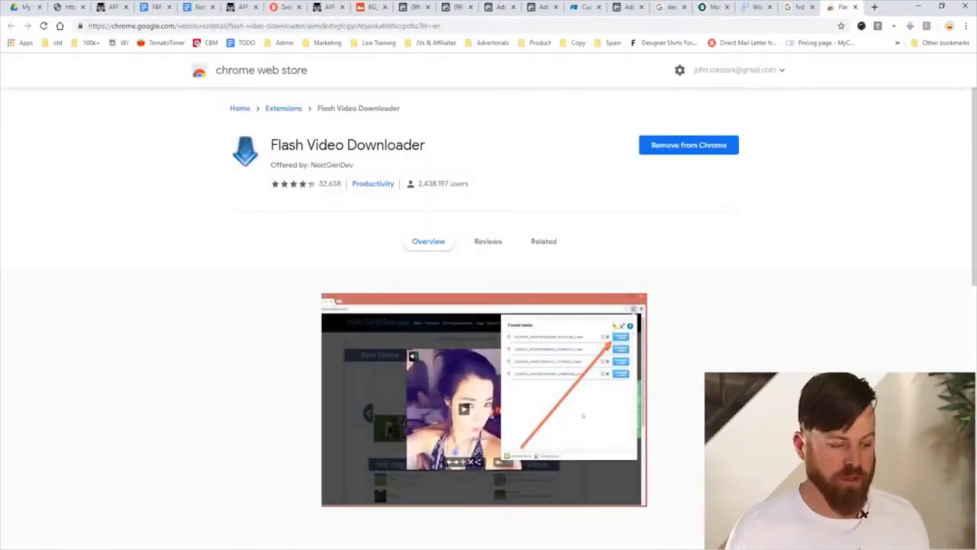
mouse_move(611, 248)
mouse_down()
mouse_move(727, 84)
mouse_move(658, 200)
mouse_up()
key(Escape)
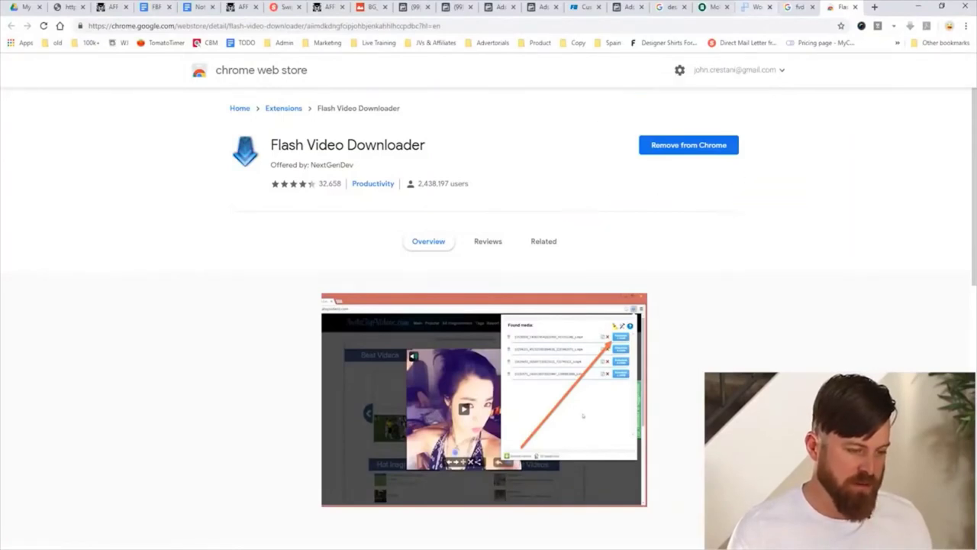
Return to Ads Manager and upload the SanDiegoConnect video from the Downloads folder as the ad's media
click(753, 7)
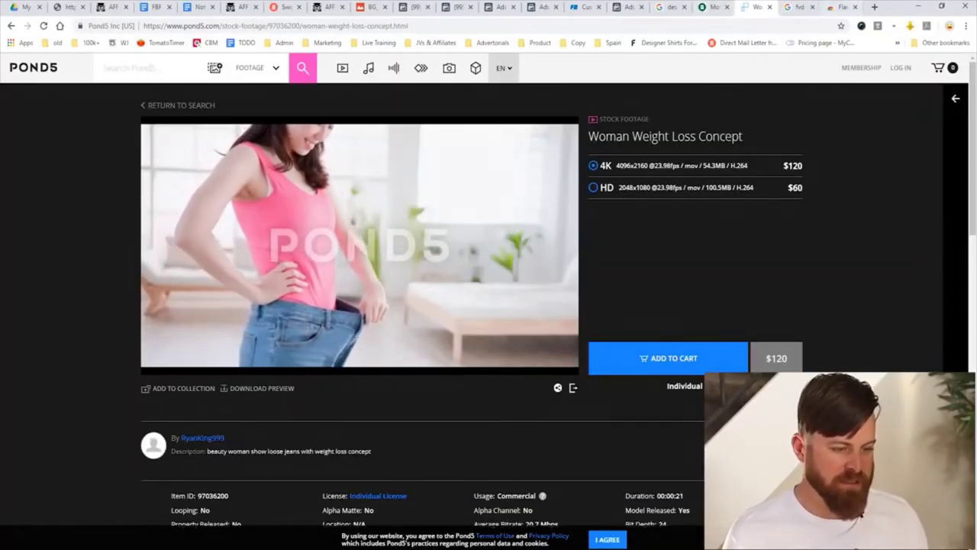
key(ctrl+shift+Tab)
key(ctrl+shift+Tab)
key(ctrl+shift+Tab)
click(449, 424)
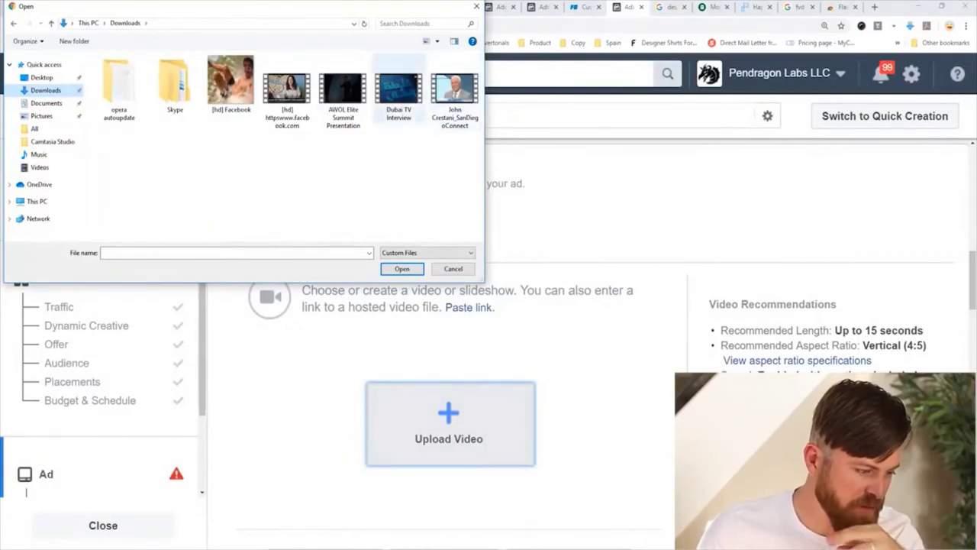
click(398, 89)
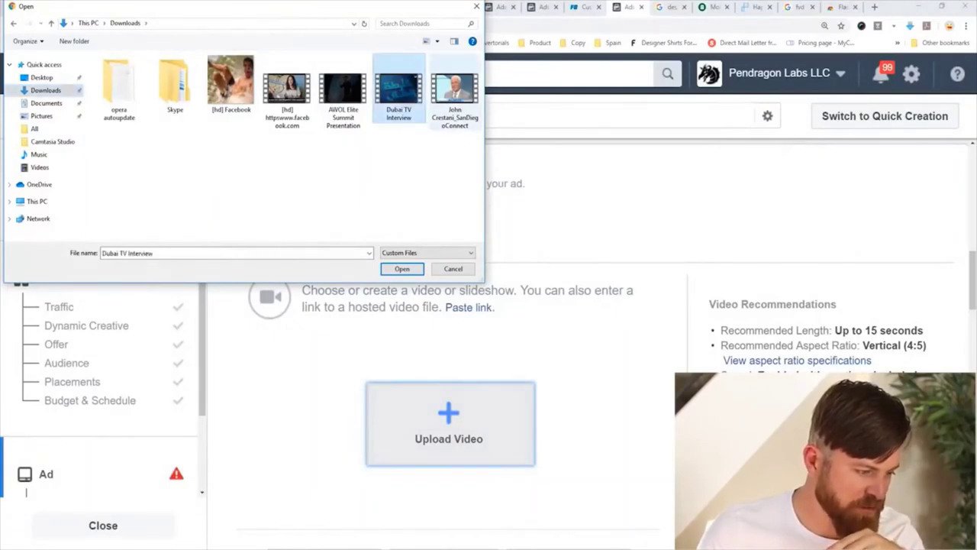
double_click(455, 90)
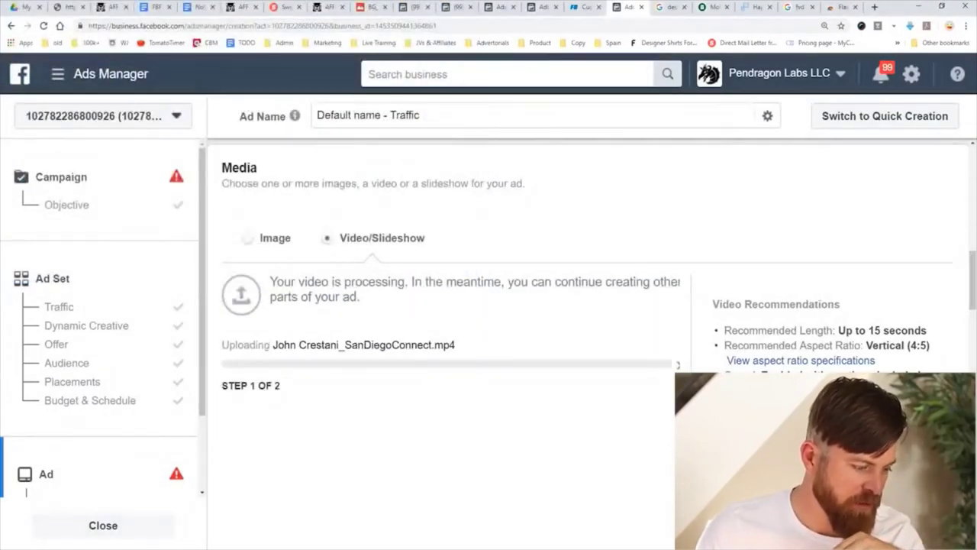
Review the video upload, the video recommendations and specifications, and the Links fields of the ad
scroll(451, 328, down, 2)
scroll(450, 328, up, 2)
scroll(451, 328, down, 2)
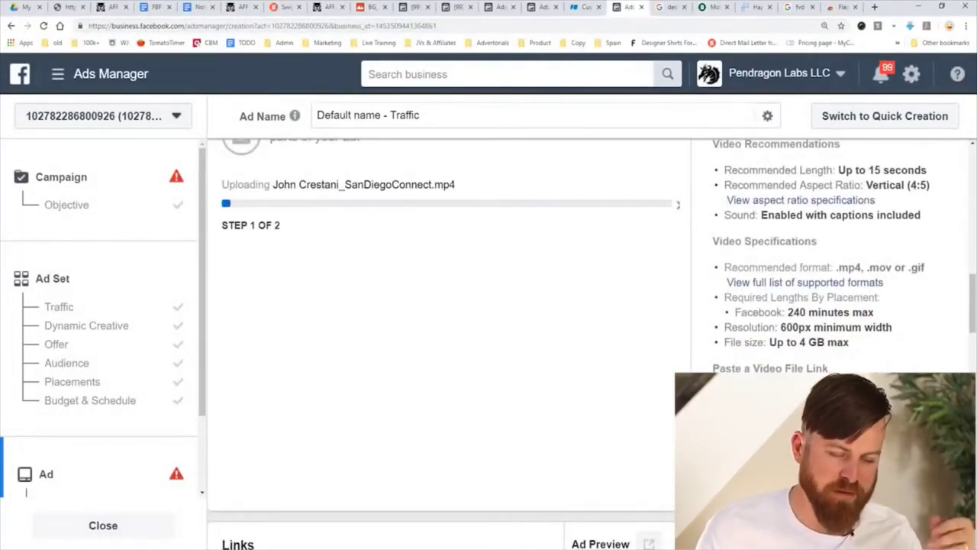
scroll(443, 321, down, 2)
scroll(443, 320, up, 3)
scroll(442, 320, up, 1)
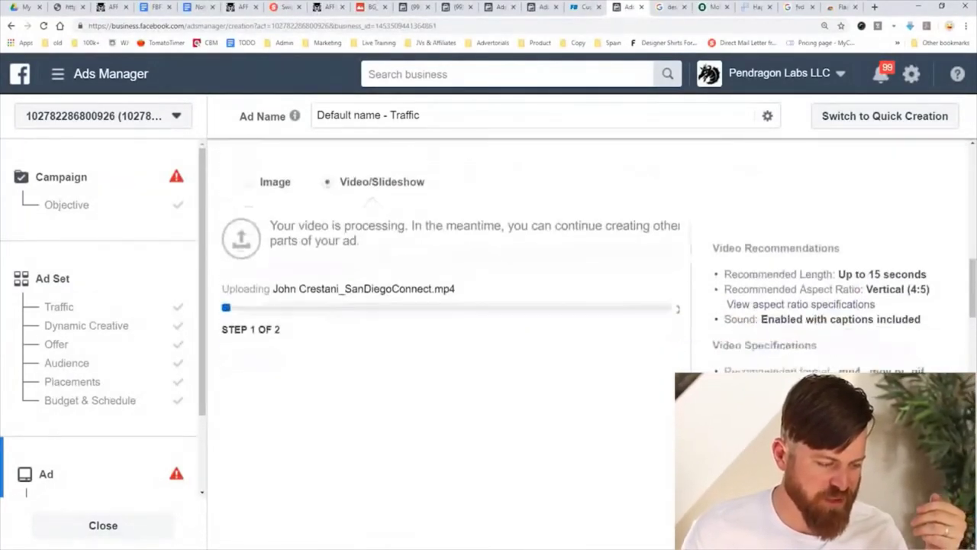
scroll(442, 321, down, 2)
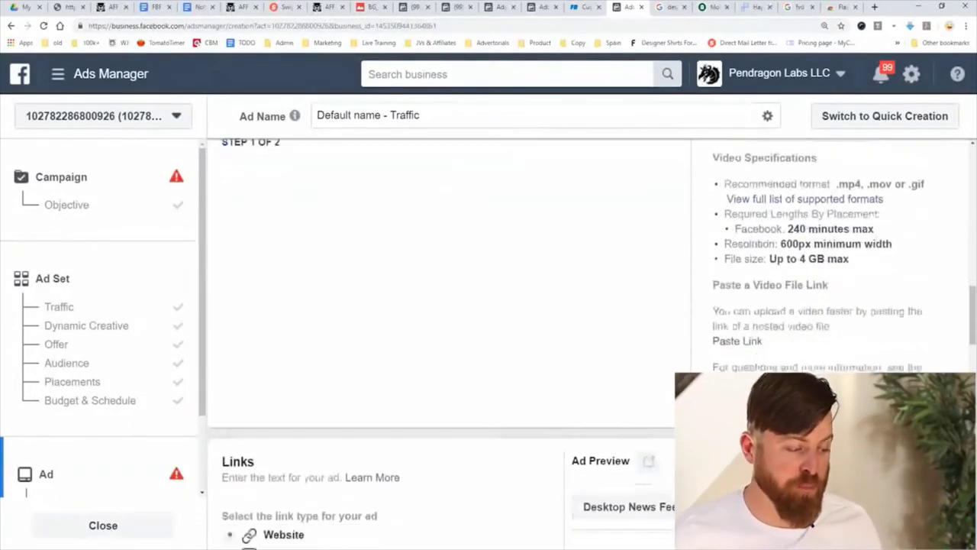
scroll(443, 321, down, 3)
click(386, 339)
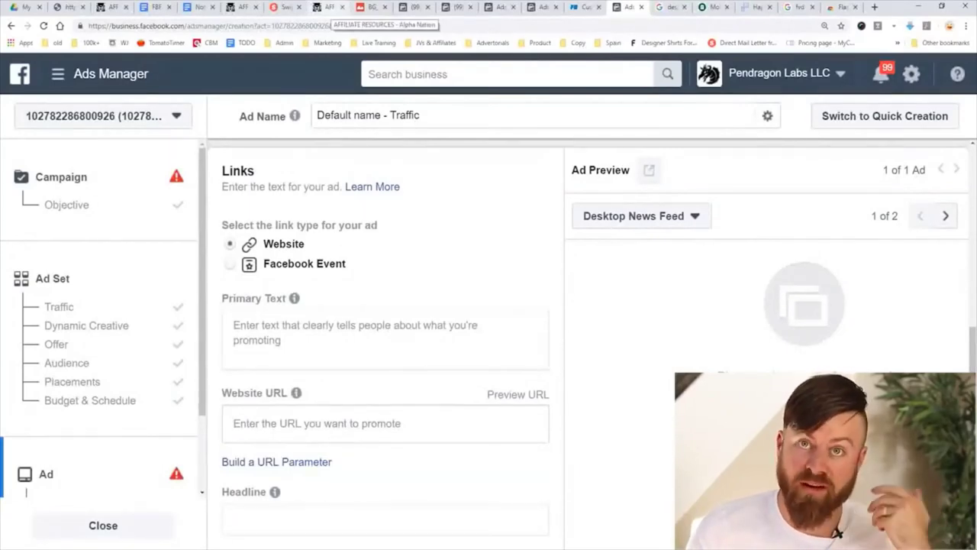
scroll(443, 321, down, 2)
scroll(443, 321, up, 3)
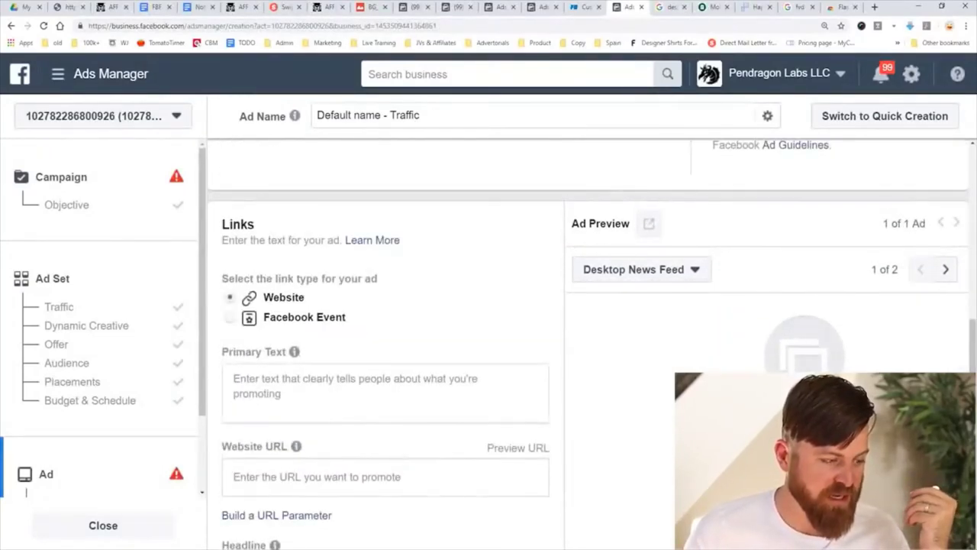
Open the email swipe document for The Flat Belly Fix from the AlphaNation affiliate resources page
click(328, 7)
scroll(488, 306, down, 2)
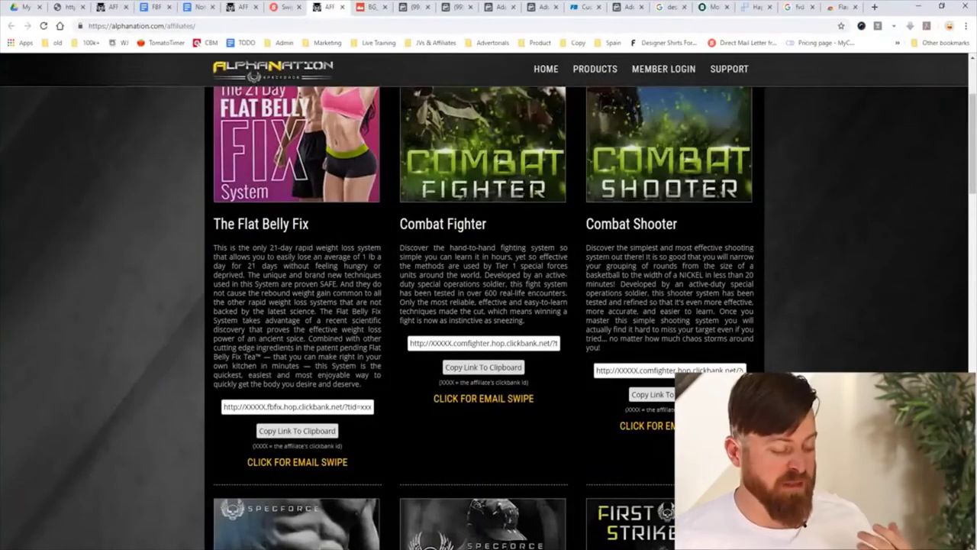
drag(267, 436, 367, 452)
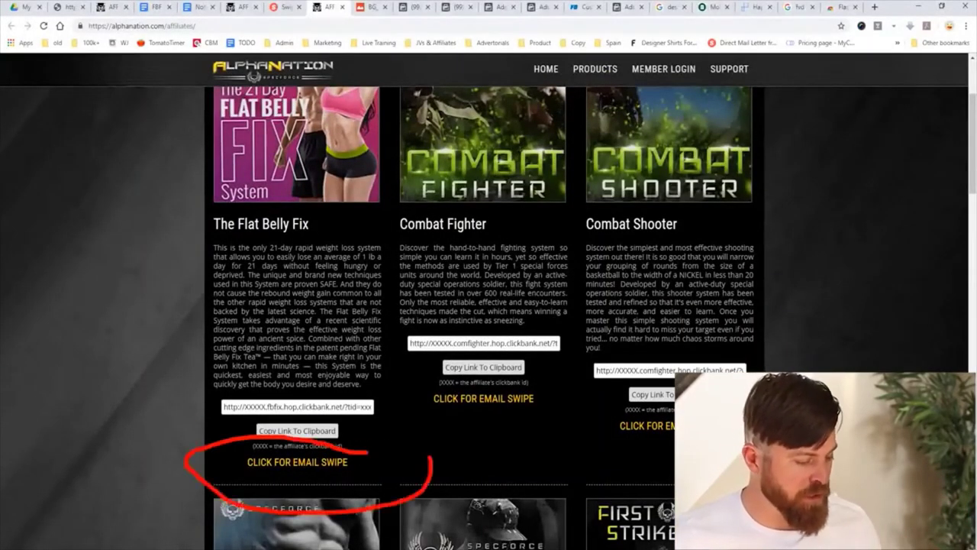
key(ctrl+plus)
key(ctrl+plus)
key(ctrl+plus)
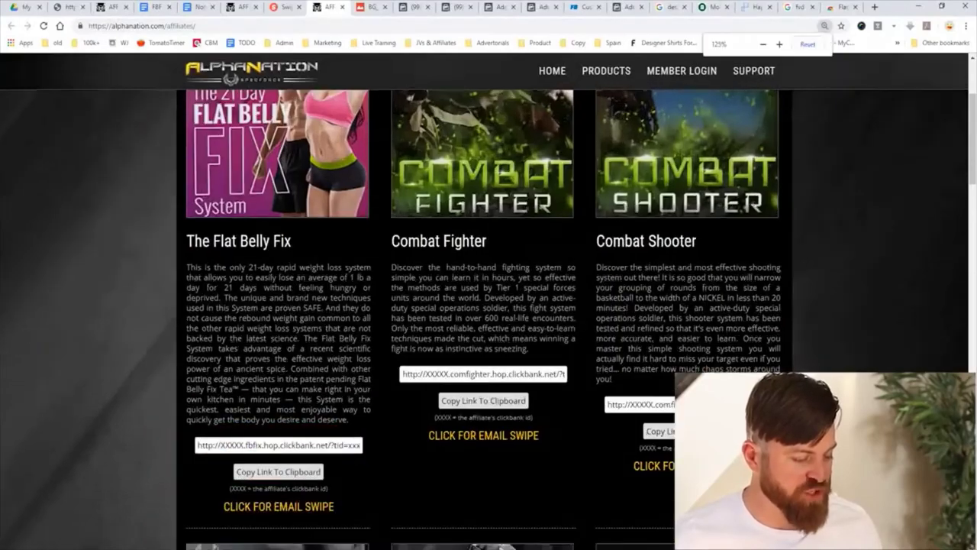
scroll(488, 320, up, 2)
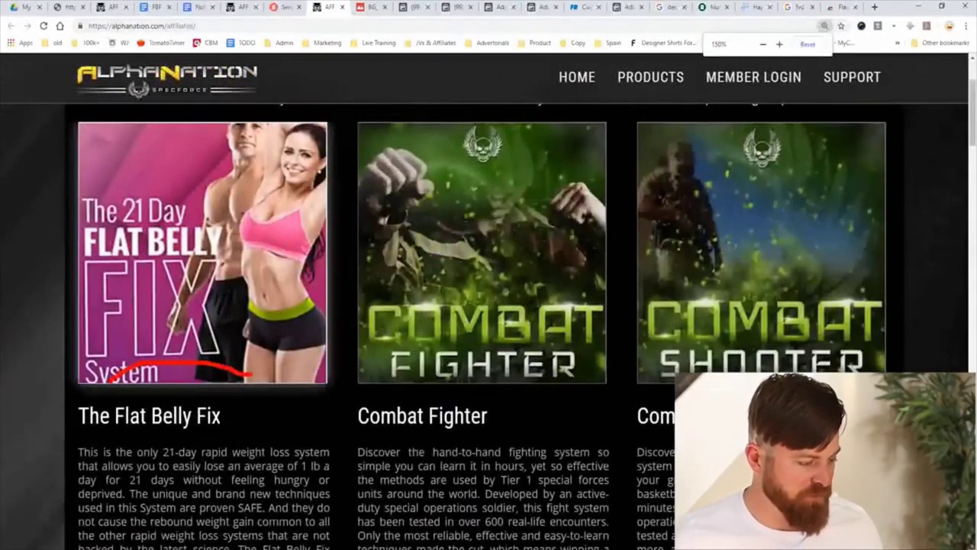
scroll(489, 321, down, 8)
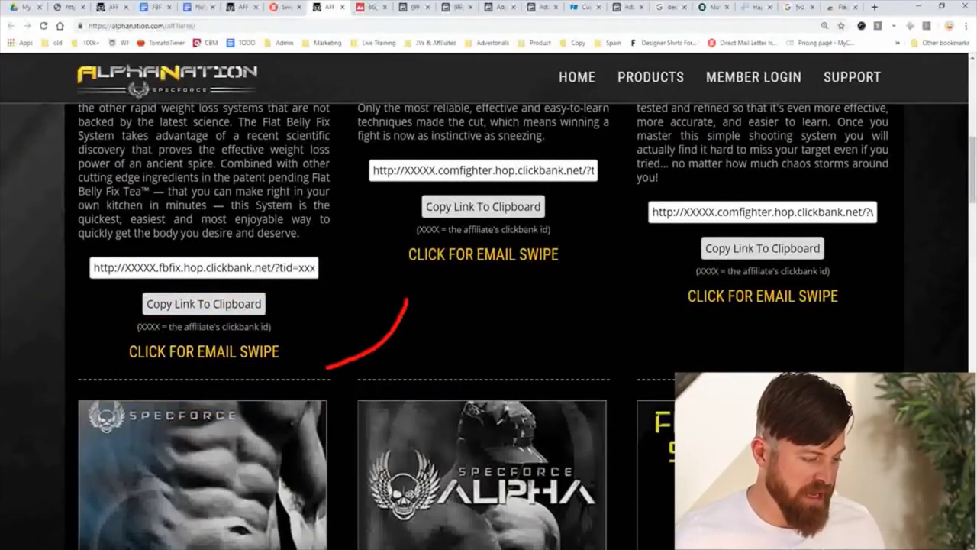
click(204, 351)
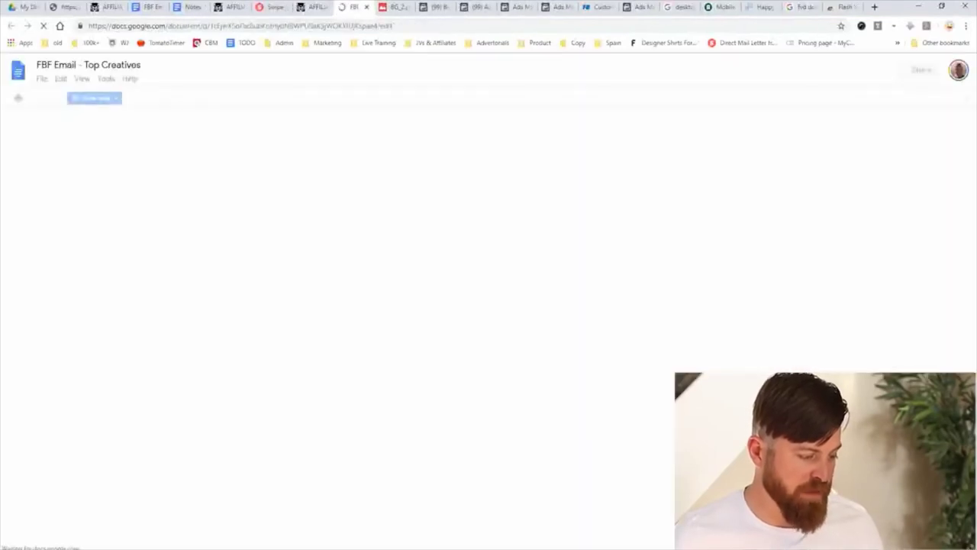
scroll(489, 328, down, 4)
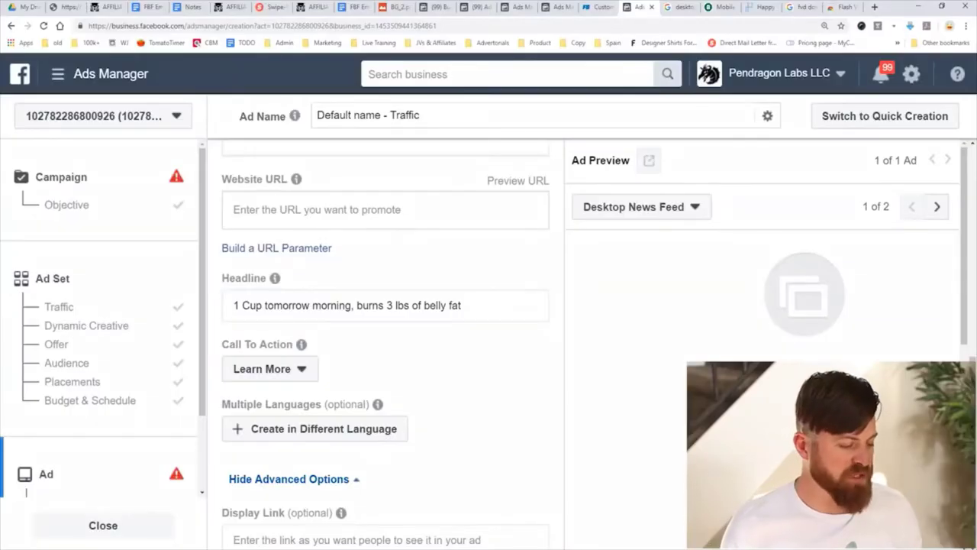
Select the body of the first evergreen swipe in the FBF Email - Top Creatives document and return to the ad's Primary Text
scroll(385, 344, up, 4)
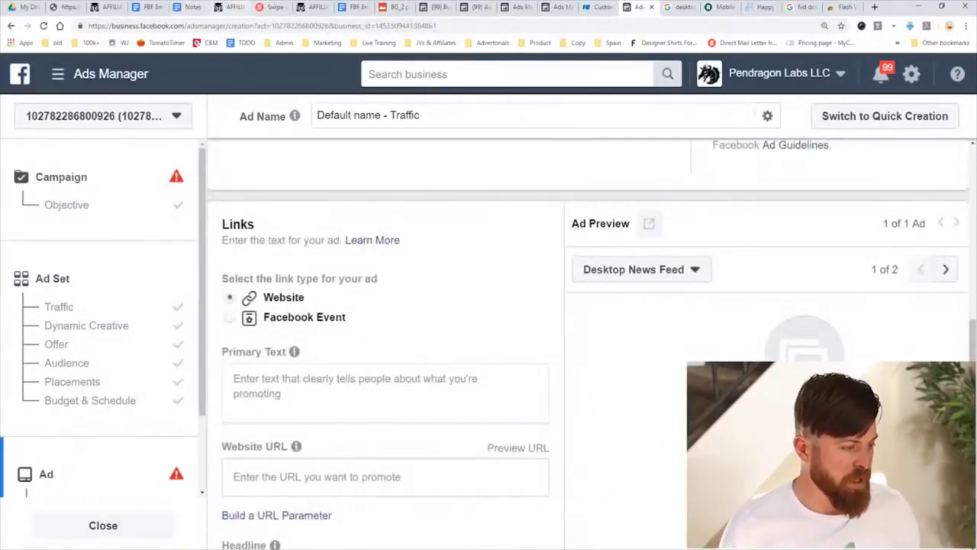
click(312, 7)
click(353, 7)
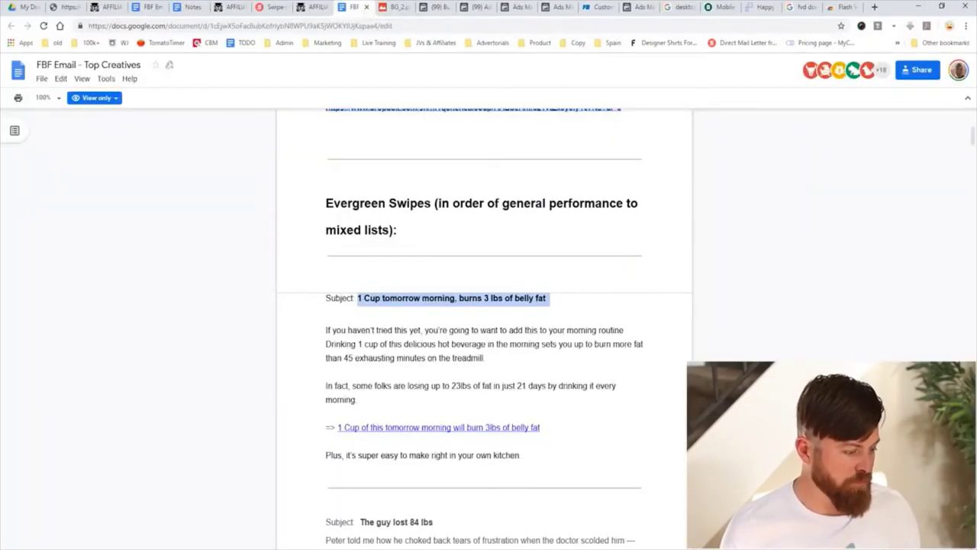
drag(326, 330, 520, 455)
click(639, 7)
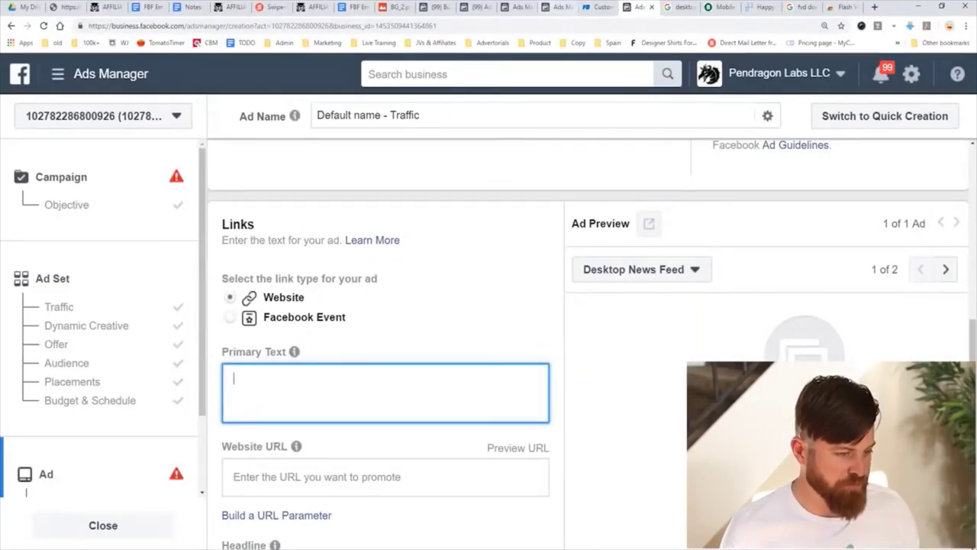
Copy the body text under the subject "1 Cup tomorrow morning, burns 3 lbs of belly fat" from the swipe document and return to Ads Manager
click(352, 7)
scroll(484, 305, up, 4)
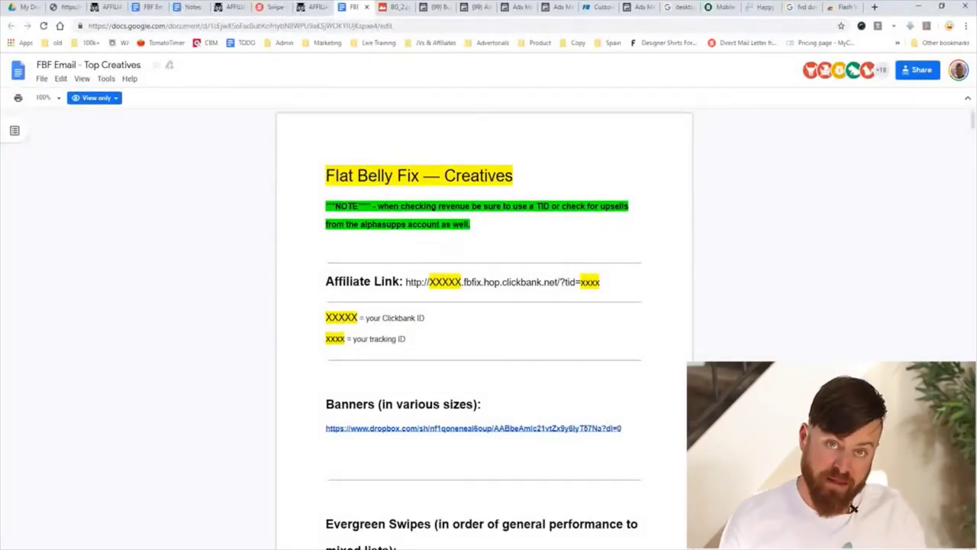
scroll(484, 328, down, 2)
scroll(484, 328, down, 2)
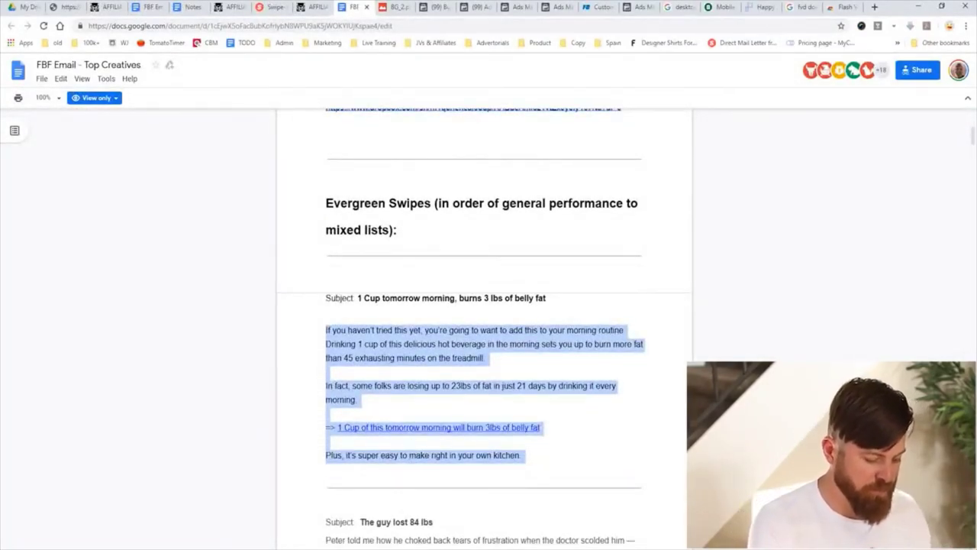
drag(290, 471, 779, 293)
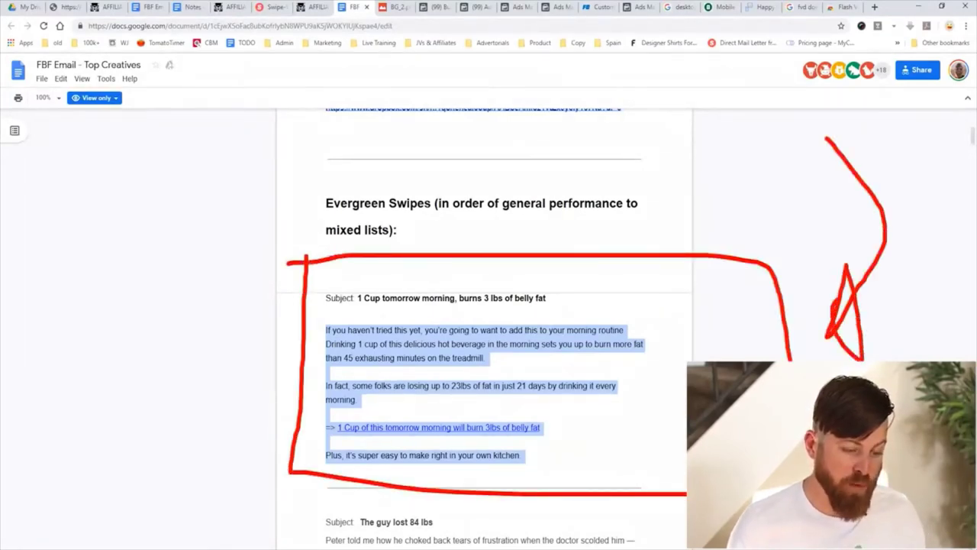
key(Escape)
click(521, 455)
mouse_move(522, 455)
mouse_down()
mouse_move(459, 428)
mouse_move(326, 330)
mouse_up()
right_click(328, 328)
click(366, 340)
click(641, 7)
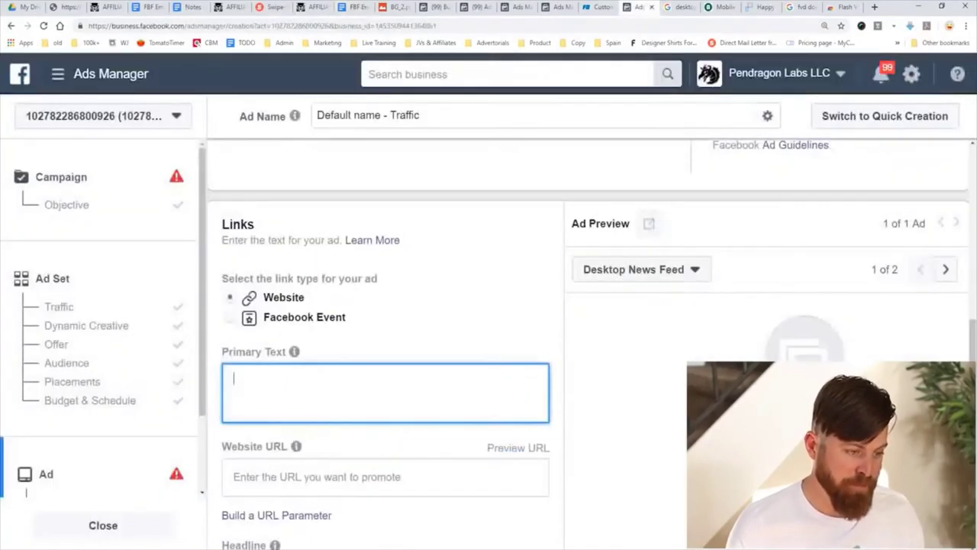
Check the video upload in the Media section, and paste the copied email body into the ad's Primary Text
scroll(448, 343, up, 6)
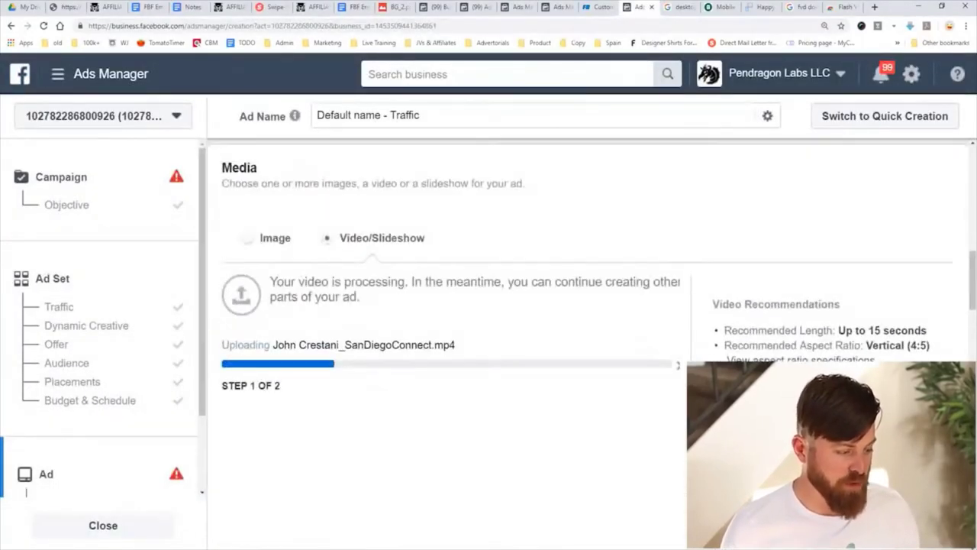
scroll(447, 344, down, 1)
scroll(447, 344, down, 7)
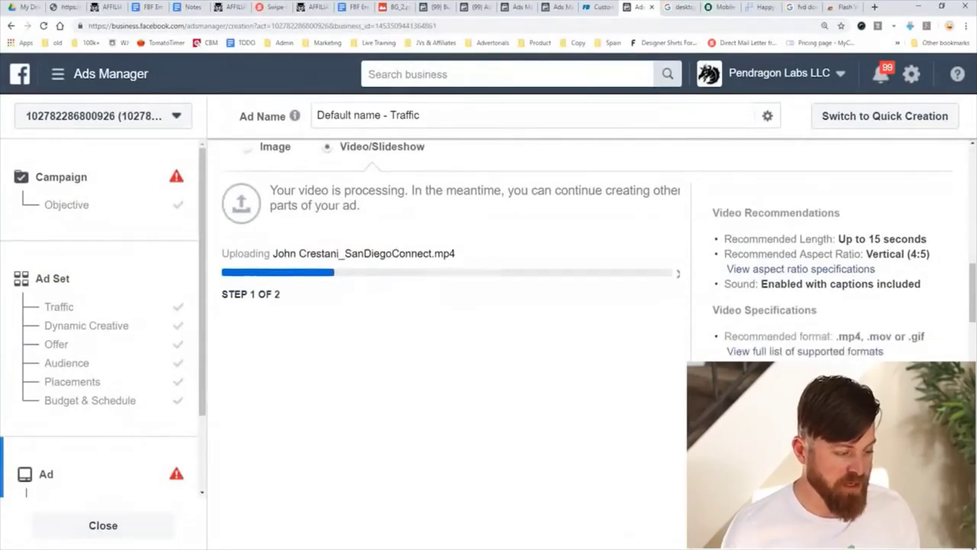
click(234, 271)
right_click(259, 276)
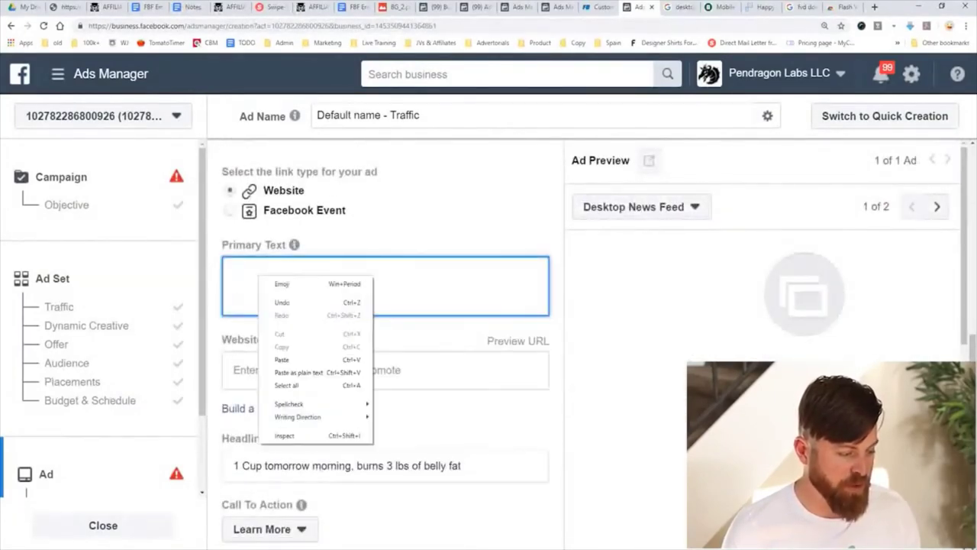
click(281, 360)
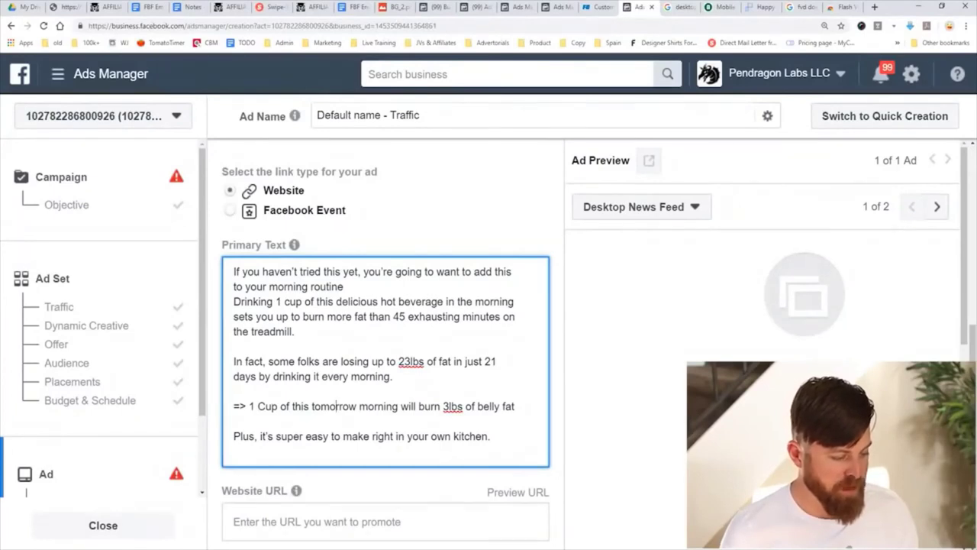
drag(515, 406, 248, 406)
key(BackSpace)
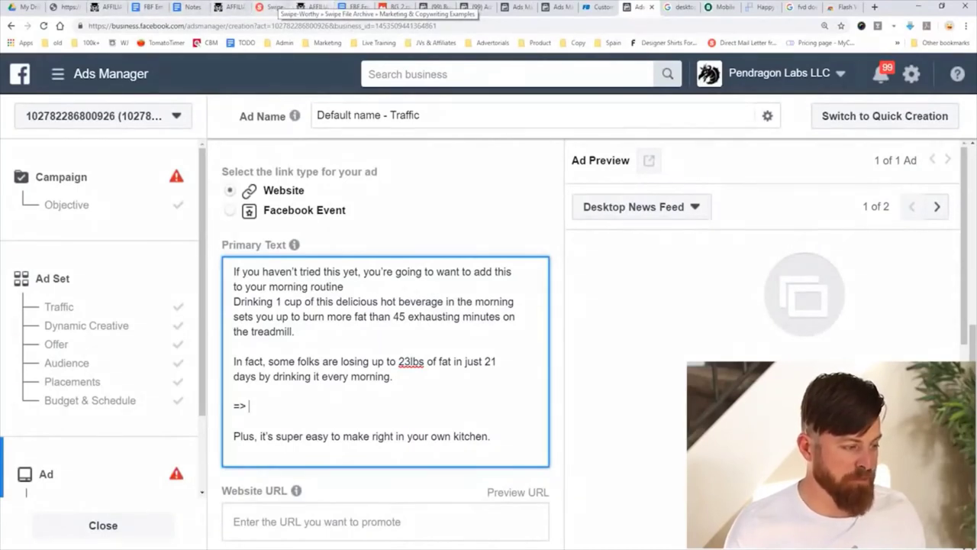
text(http:/)
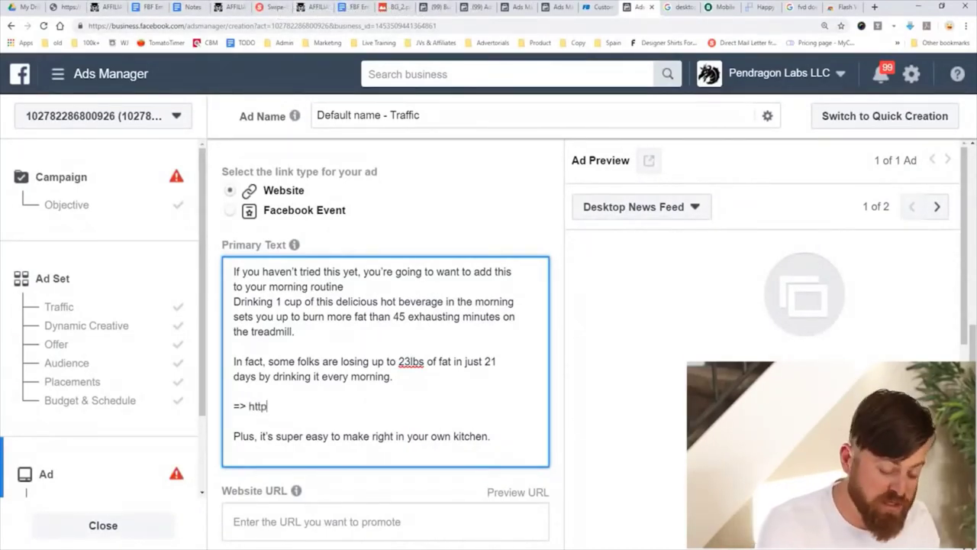
text(weightlosse)
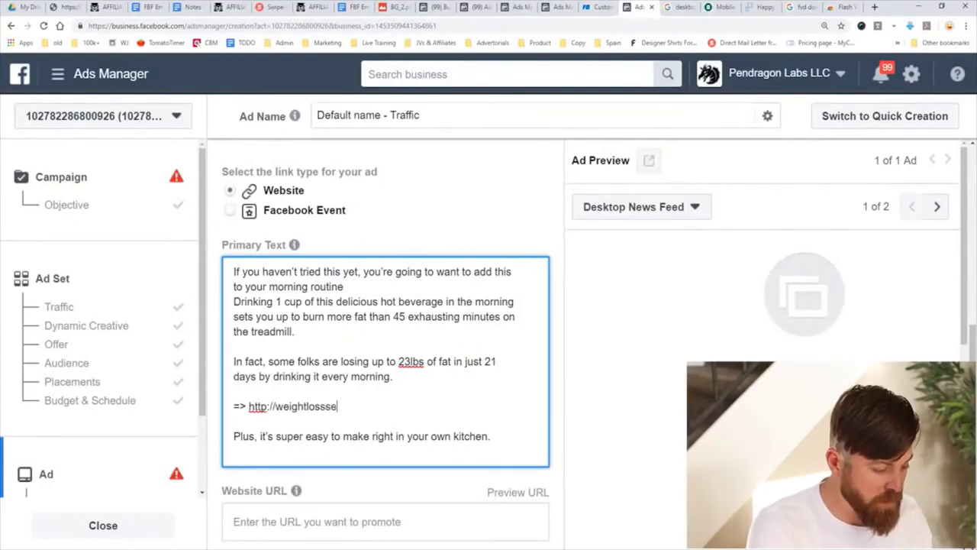
text(ecret)
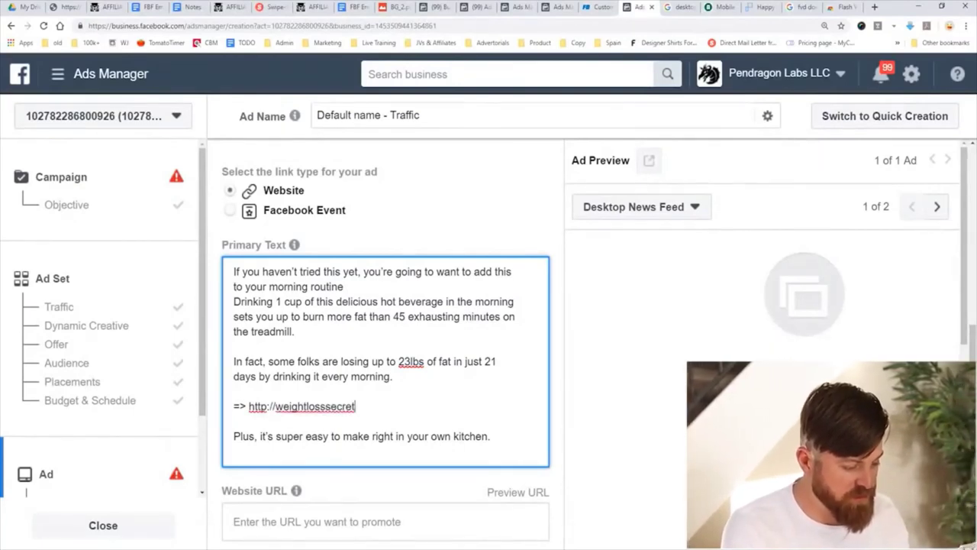
text(s.com)
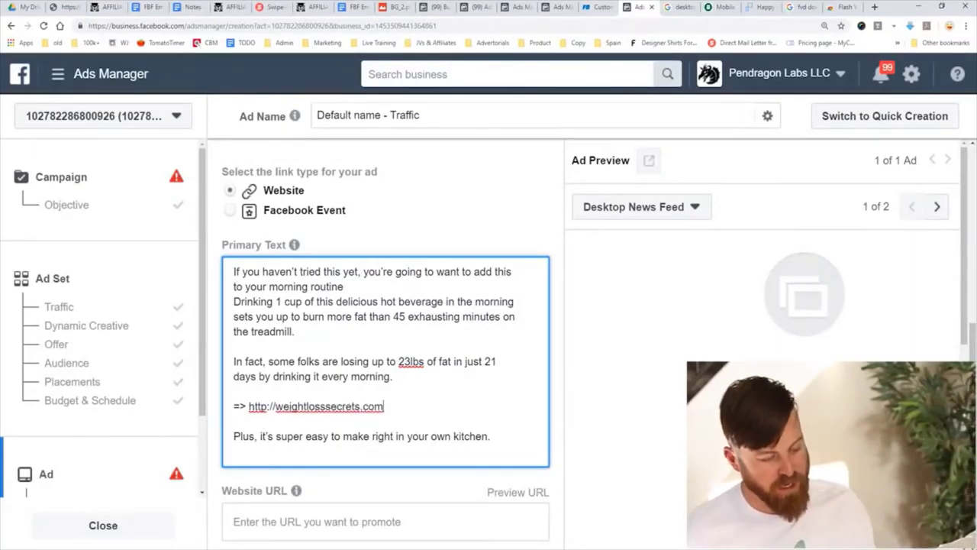
key(shift+Left)
key(shift+Left)
key(shift+Left)
key(shift+Left)
key(shift+Left)
key(shift+Left)
key(shift+Left)
key(shift+Left)
key(shift+Left)
key(shift+Left)
key(shift+Left)
key(shift+Left)
key(shift+Left)
key(shift+Left)
key(shift+Left)
key(shift+Left)
key(shift+Left)
key(shift+Left)
key(shift+Left)
key(shift+Left)
key(shift+Left)
key(shift+Left)
key(shift+Left)
key(shift+Left)
key(shift+Left)
key(shift+Left)
key(shift+Left)
key(shift+Left)
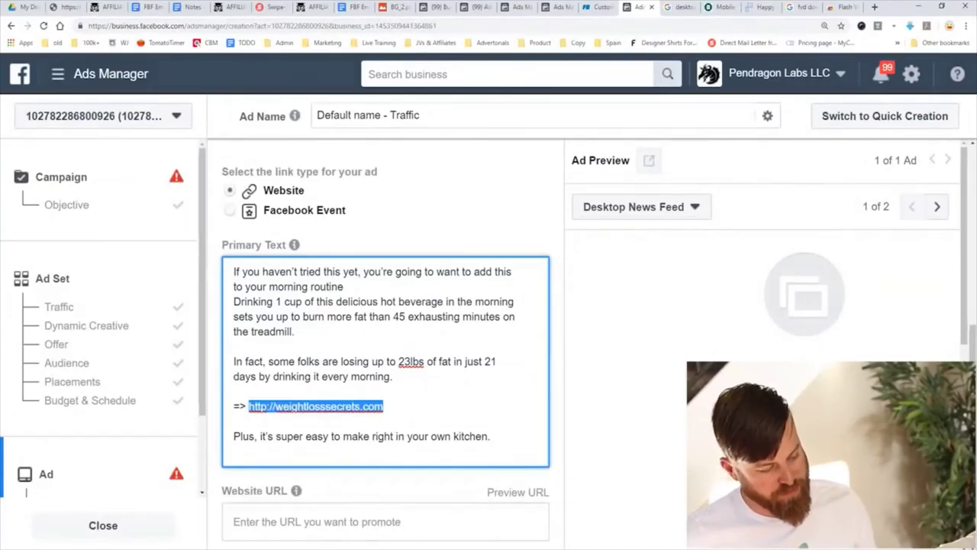
scroll(316, 462, down, 2)
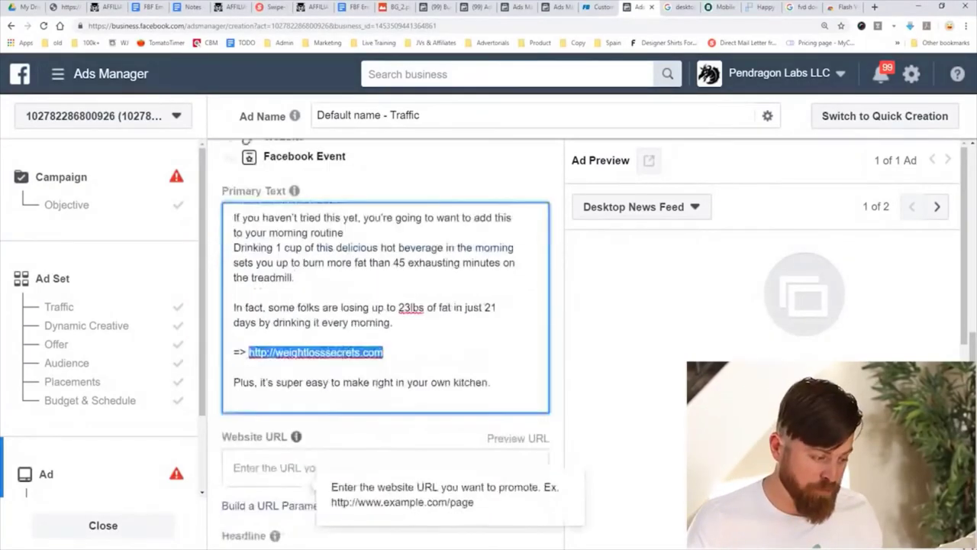
click(344, 415)
key(shift+Tab)
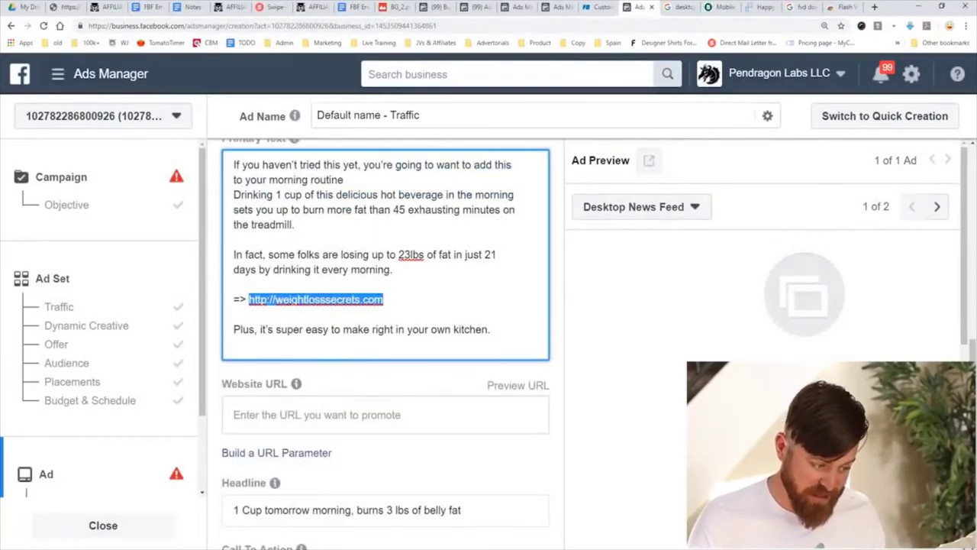
right_click(260, 409)
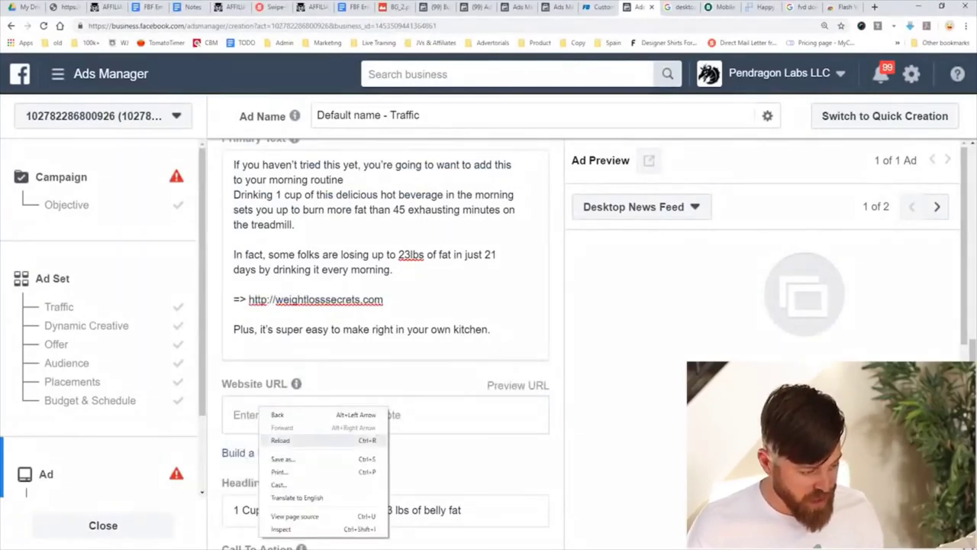
click(260, 413)
key(ctrl+v)
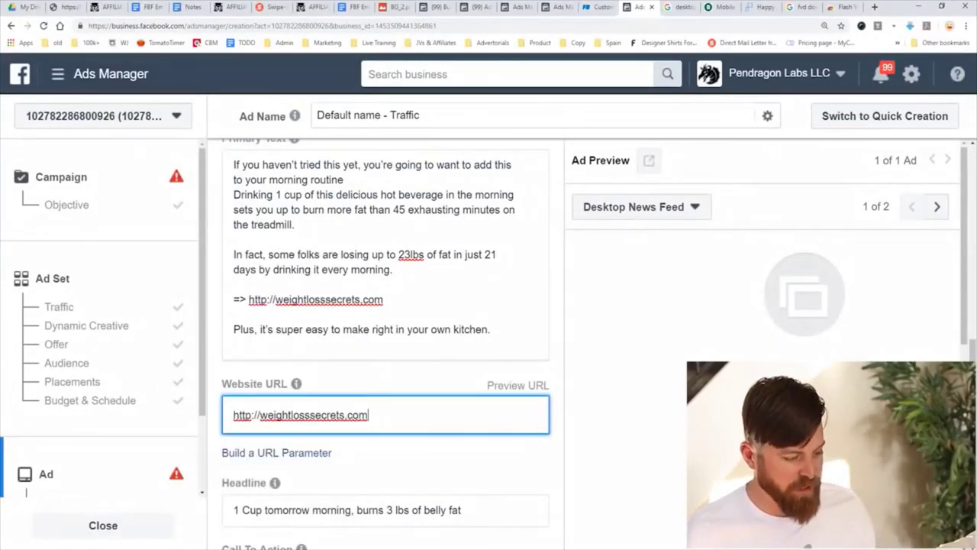
Switch the ad's media type from Video/Slideshow to Image in the Media section
scroll(386, 343, down, 1)
scroll(386, 344, up, 8)
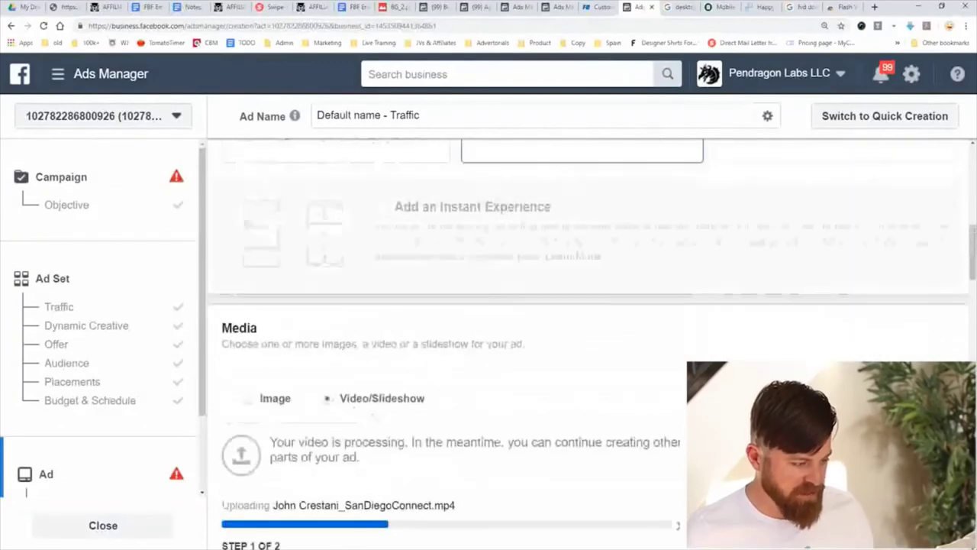
scroll(374, 344, down, 2)
click(247, 237)
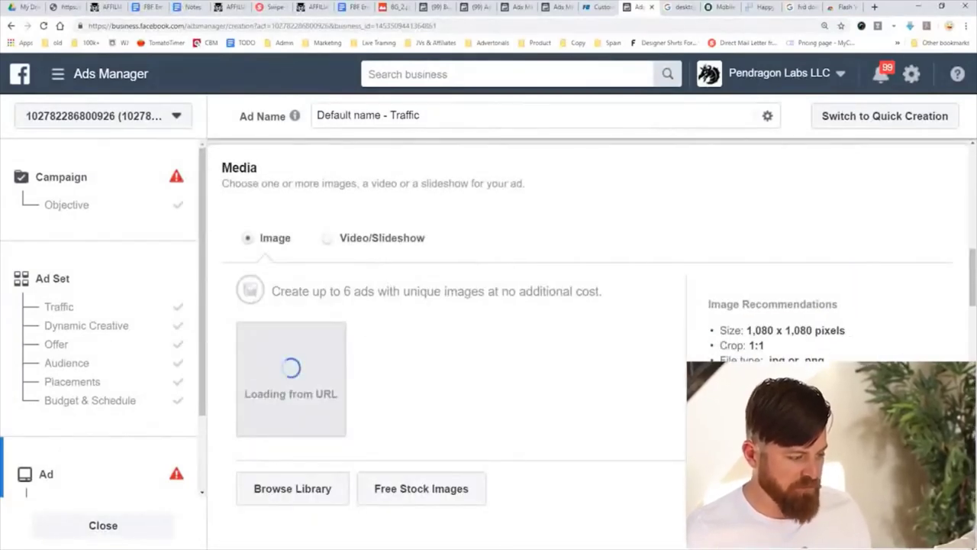
scroll(293, 412, down, 1)
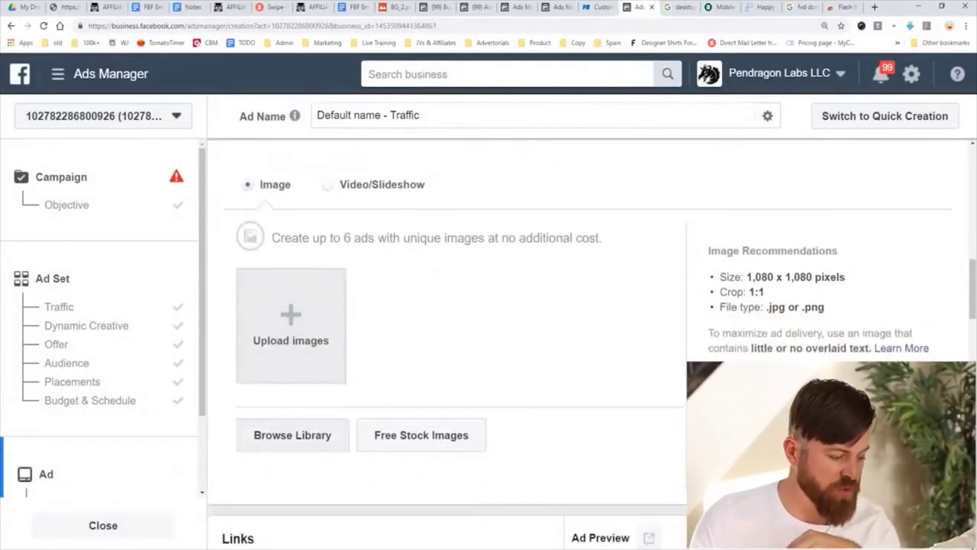
Search the free stock images in Image Assets and use a photo of a smiling, pointing woman as the ad image
click(292, 435)
click(313, 156)
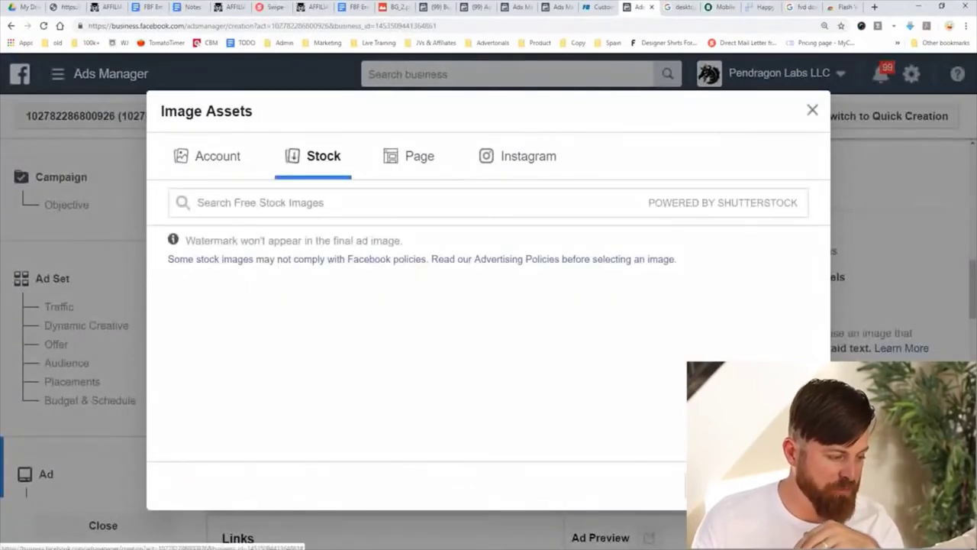
text(h)
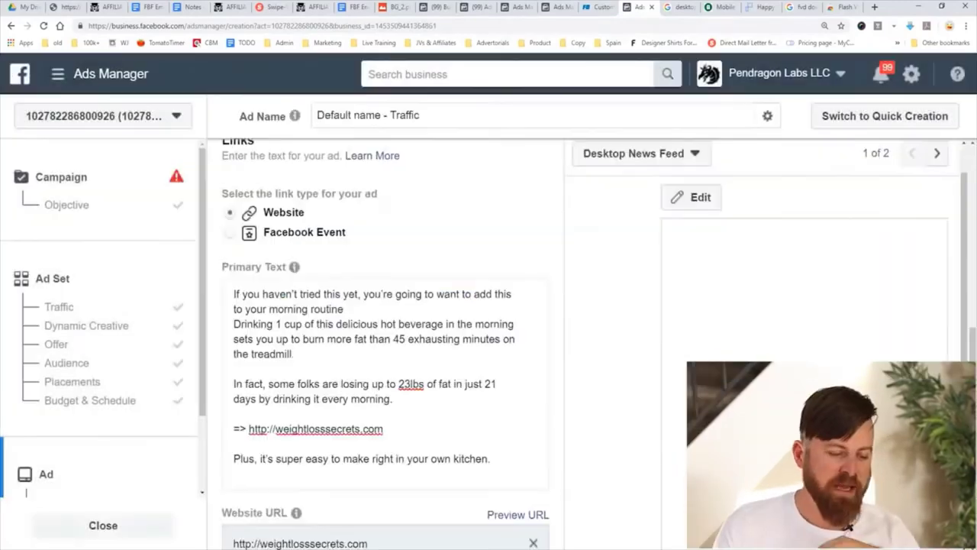
Review the ad's link copy and Desktop News Feed preview, and check the conversion tracking settings at the end of the form
scroll(489, 343, up, 1)
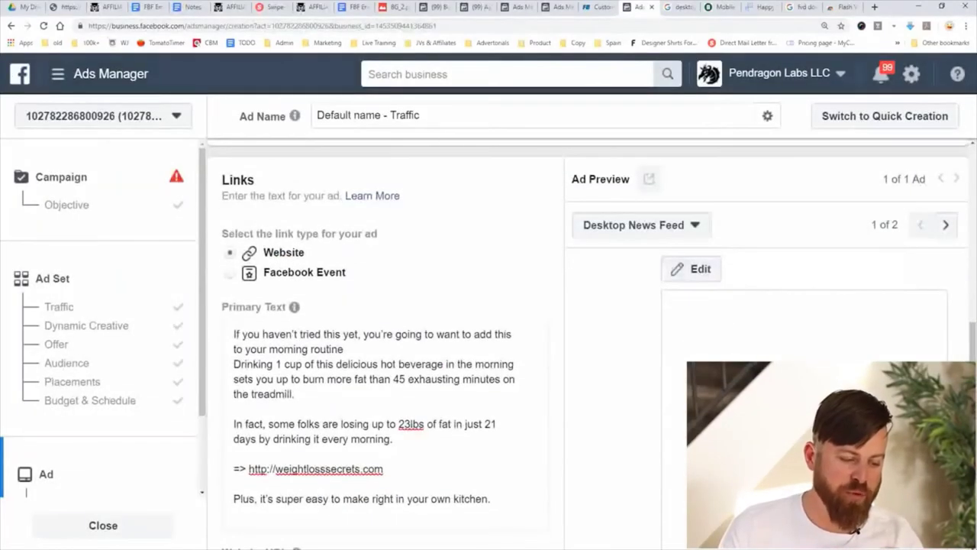
scroll(386, 343, down, 1)
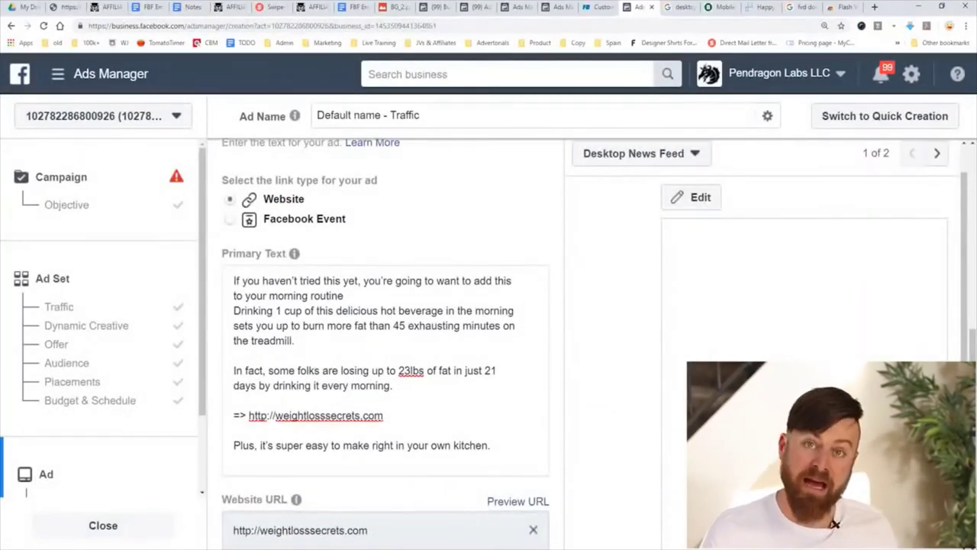
scroll(385, 344, up, 2)
scroll(385, 344, down, 2)
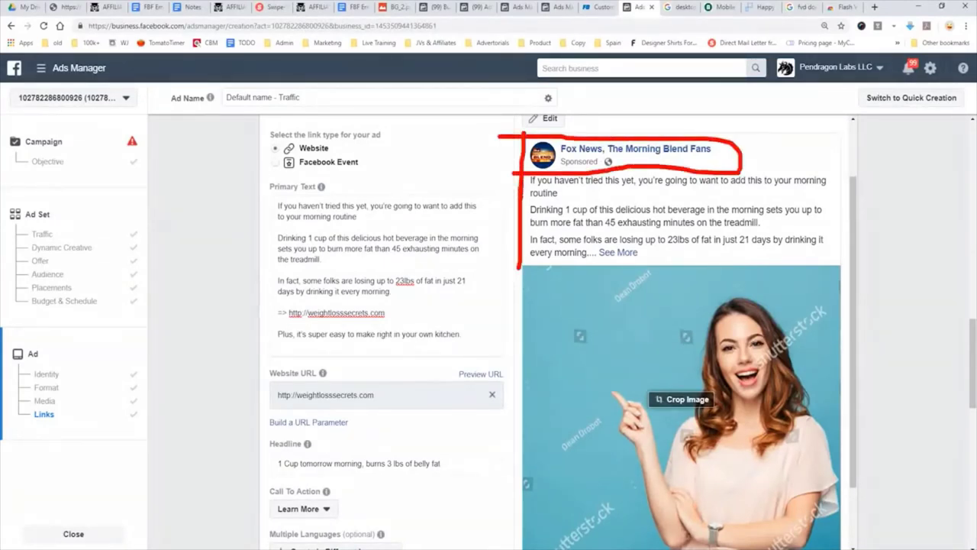
key(Escape)
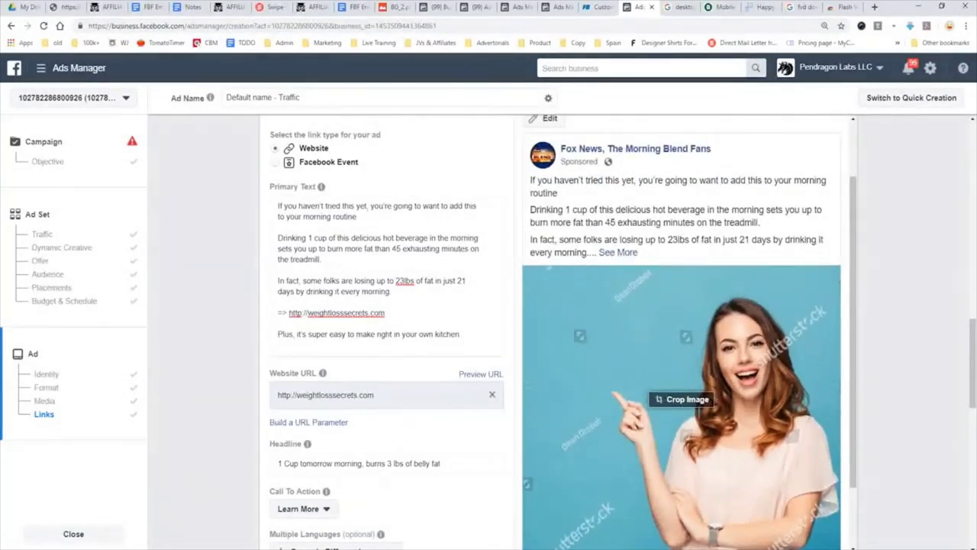
scroll(682, 331, down, 2)
scroll(682, 331, down, 1)
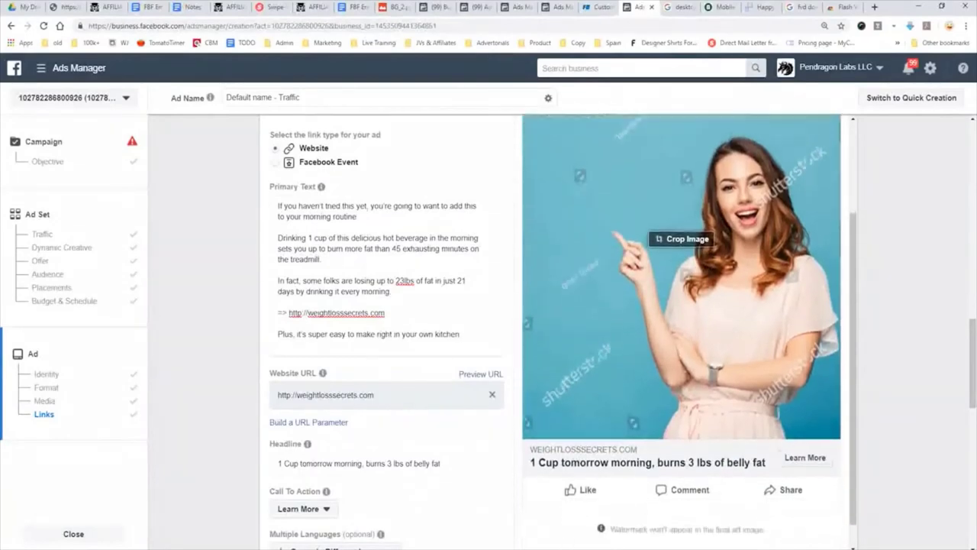
scroll(682, 331, up, 2)
mouse_move(524, 344)
mouse_down()
mouse_move(848, 458)
mouse_move(458, 267)
mouse_up()
scroll(386, 328, down, 5)
scroll(557, 332, down, 3)
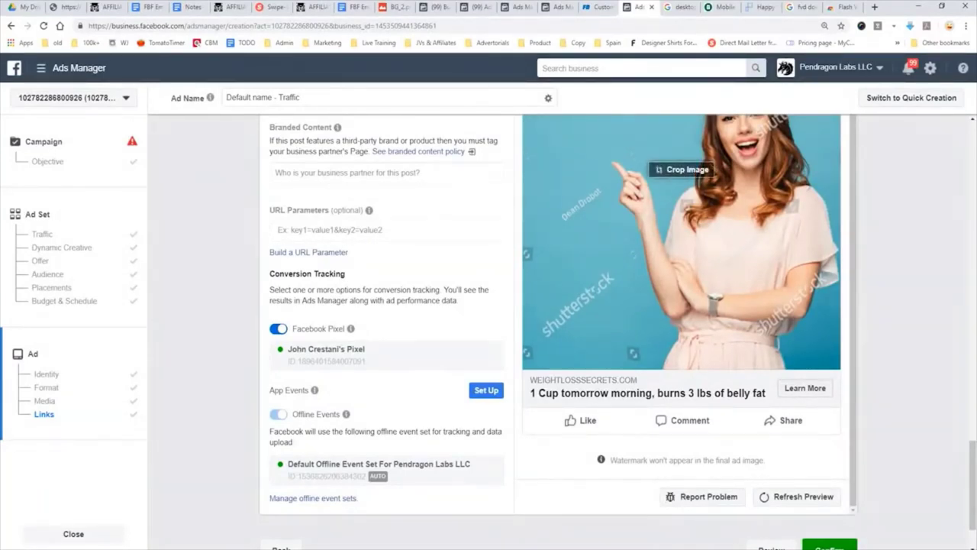
scroll(559, 331, down, 1)
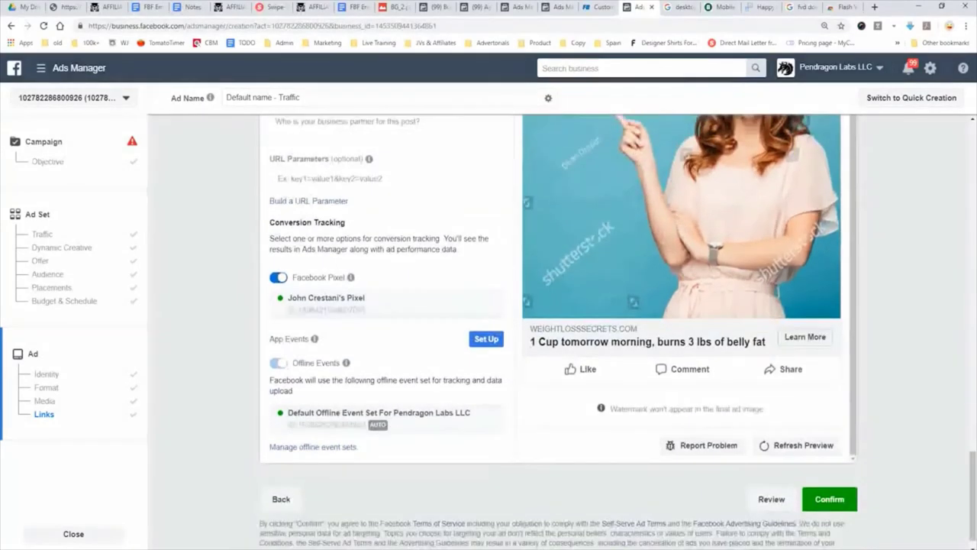
scroll(559, 332, up, 2)
scroll(559, 331, down, 2)
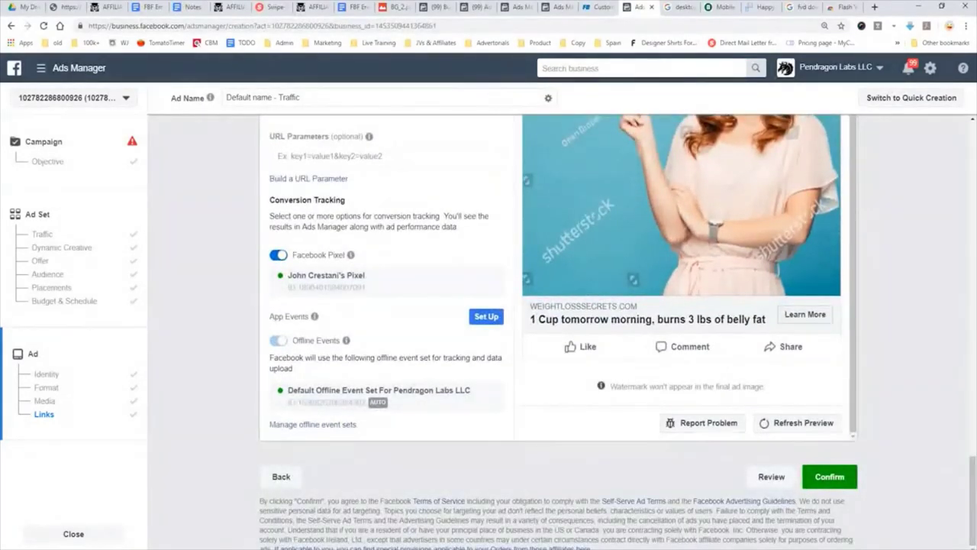